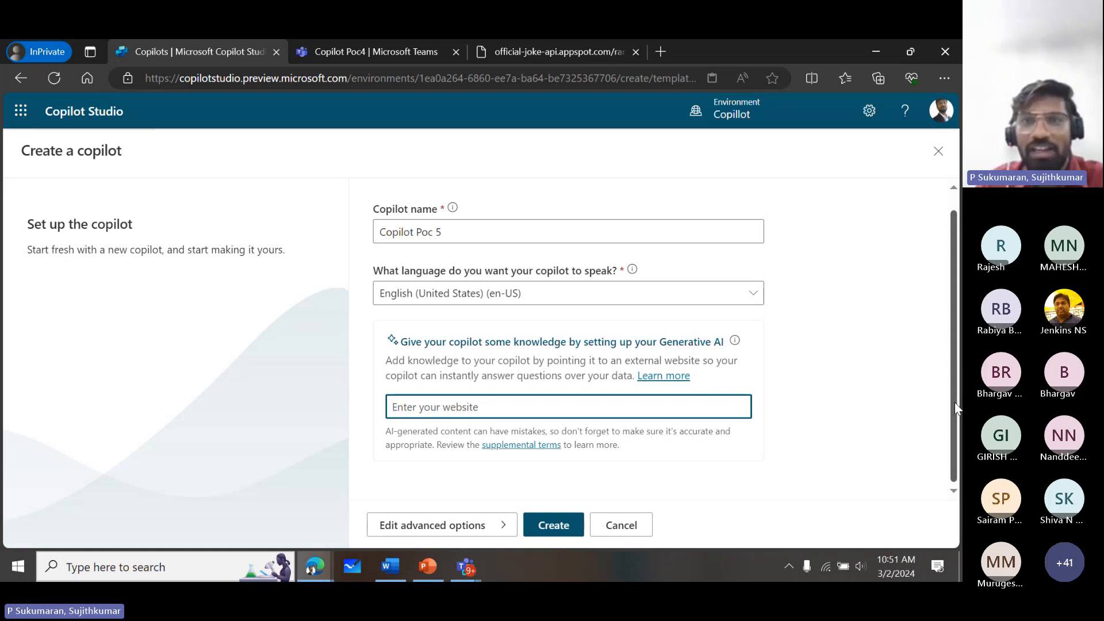
- Open the Microsoft Learn home page in a new browser tab and copy its address
left_click(661, 53)
type("le")
key("BackSpace")
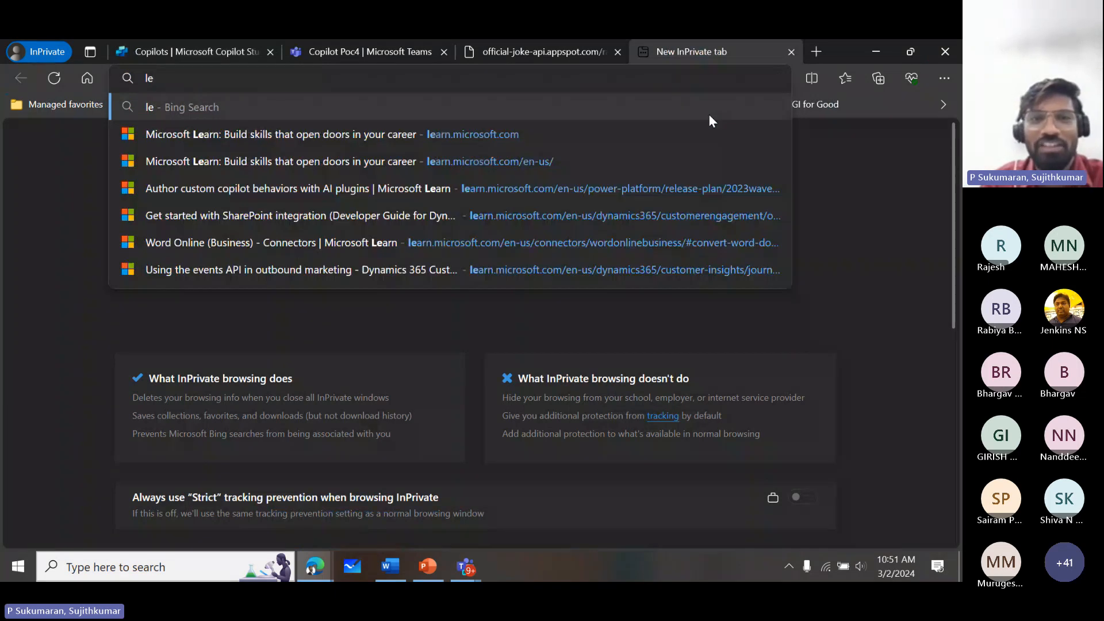
key("Down")
key("Return")
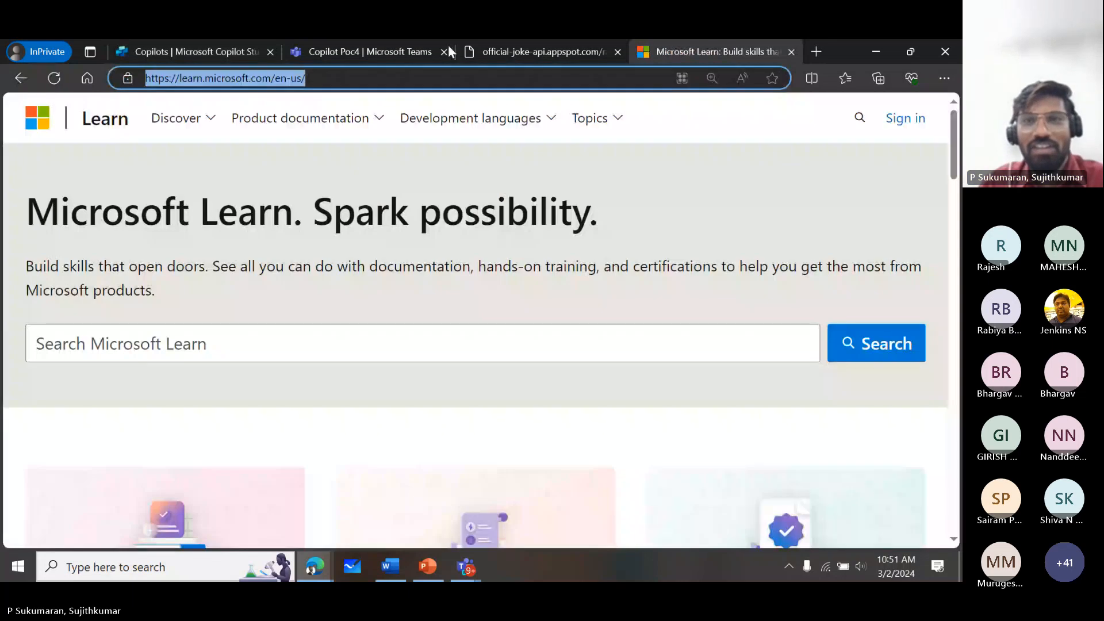
left_click(908, 51)
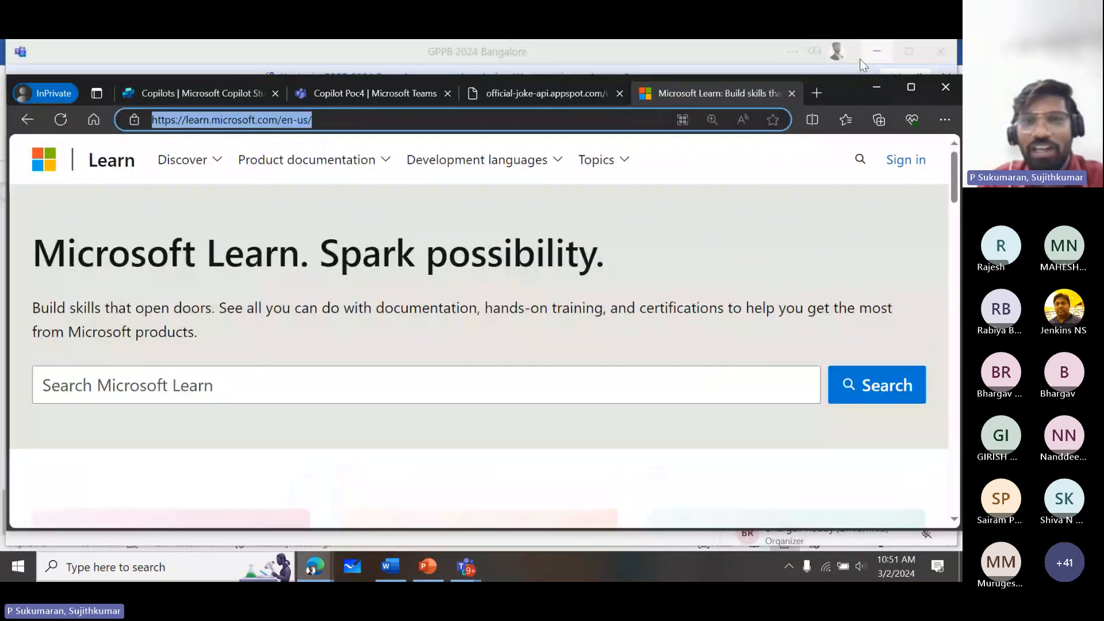
left_click(561, 91)
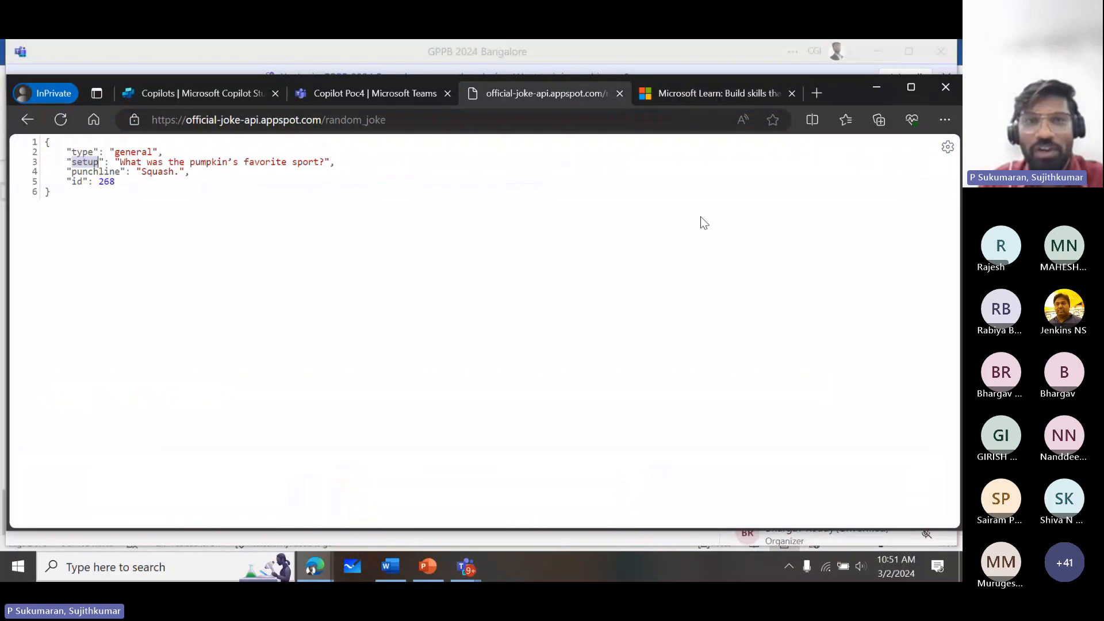
left_click(367, 96)
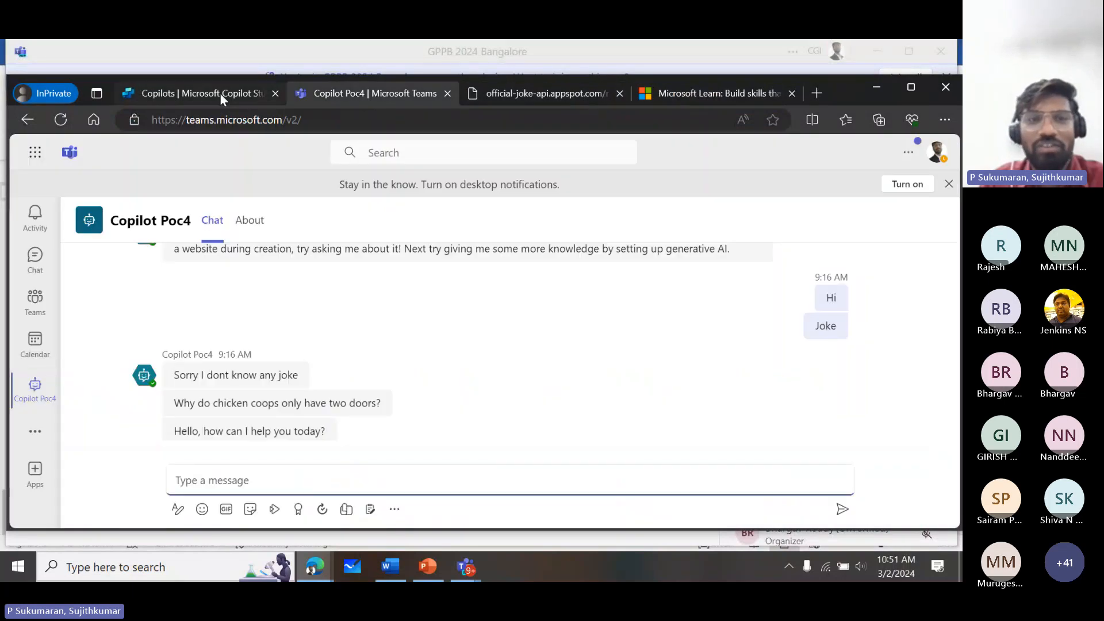
left_click(220, 92)
type("https://learn.microsoft.com/en-us/")
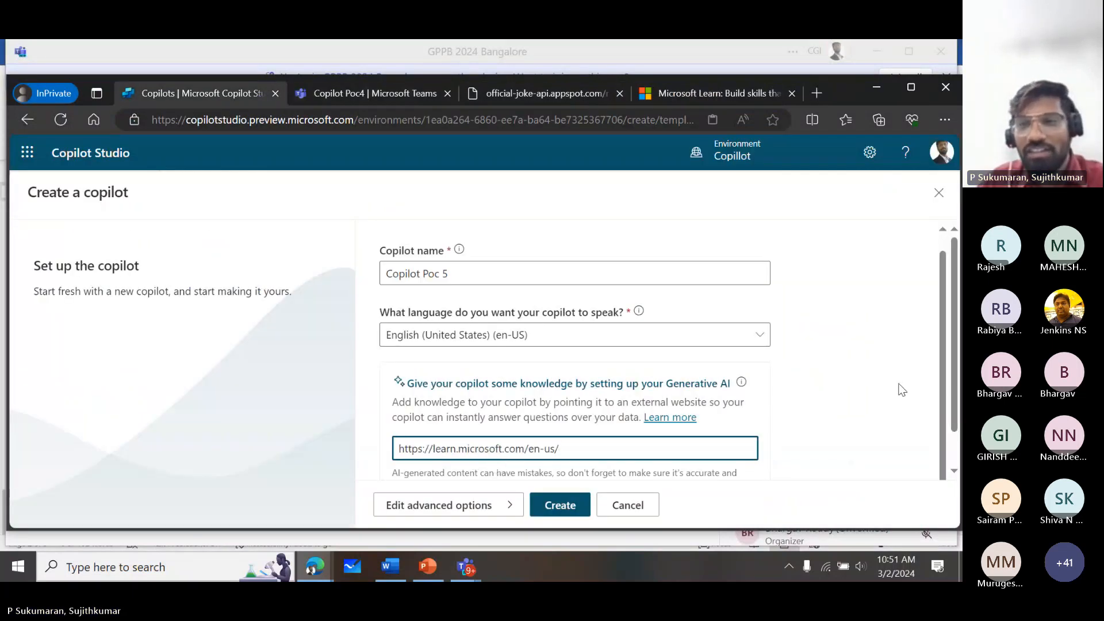
left_click(911, 87)
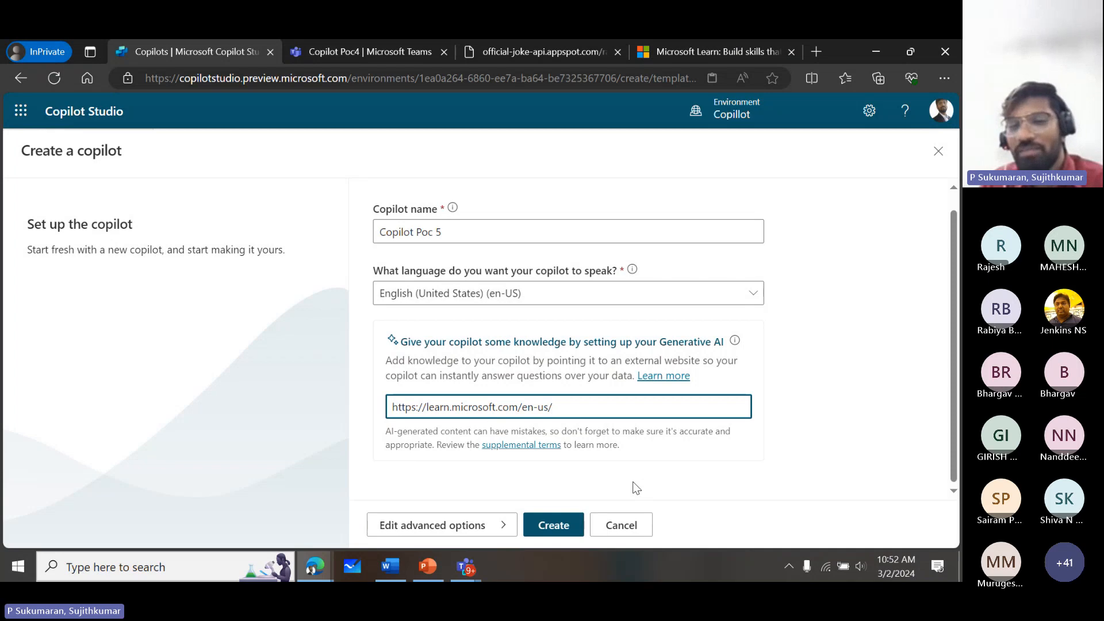
left_click(564, 533)
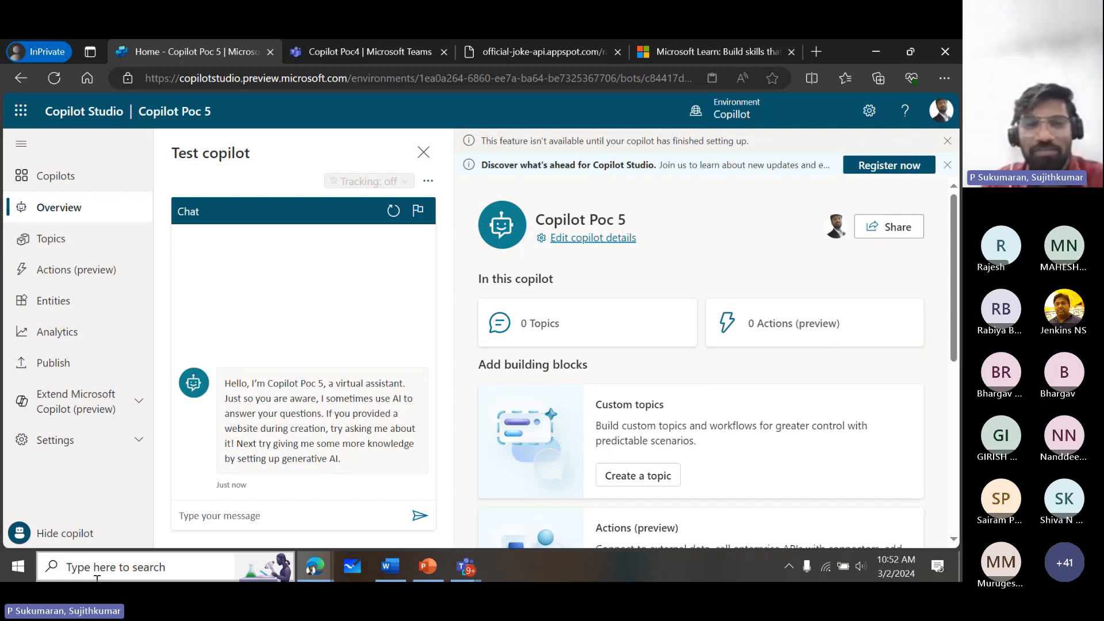
- Send the message "Get me some copilot courses" in the test chat of Copilot Poc 5
left_click(249, 517)
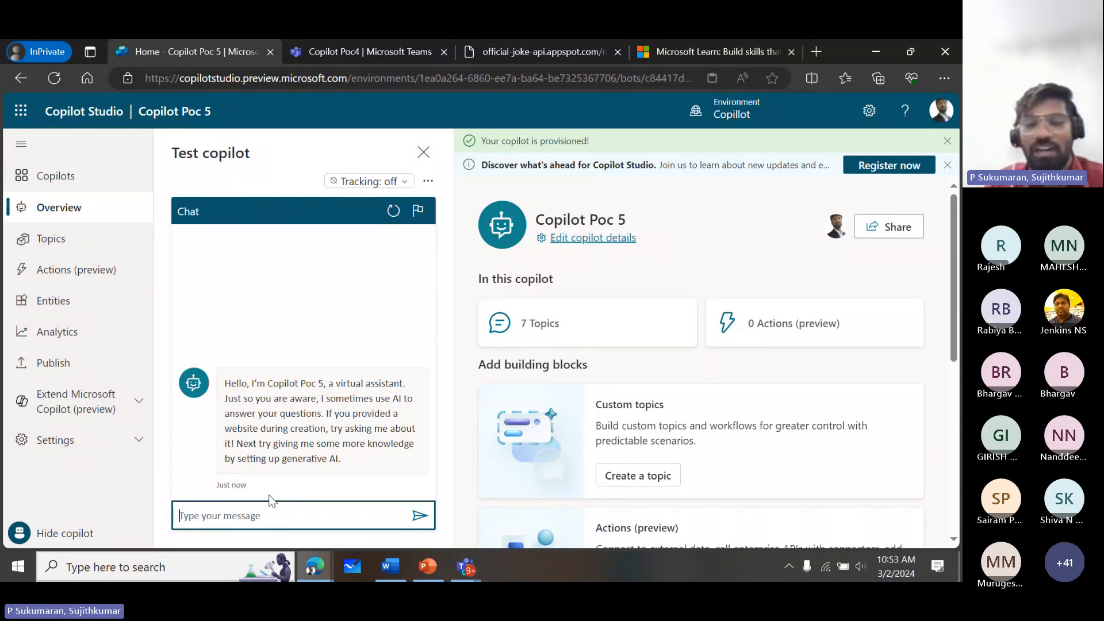
type("asking")
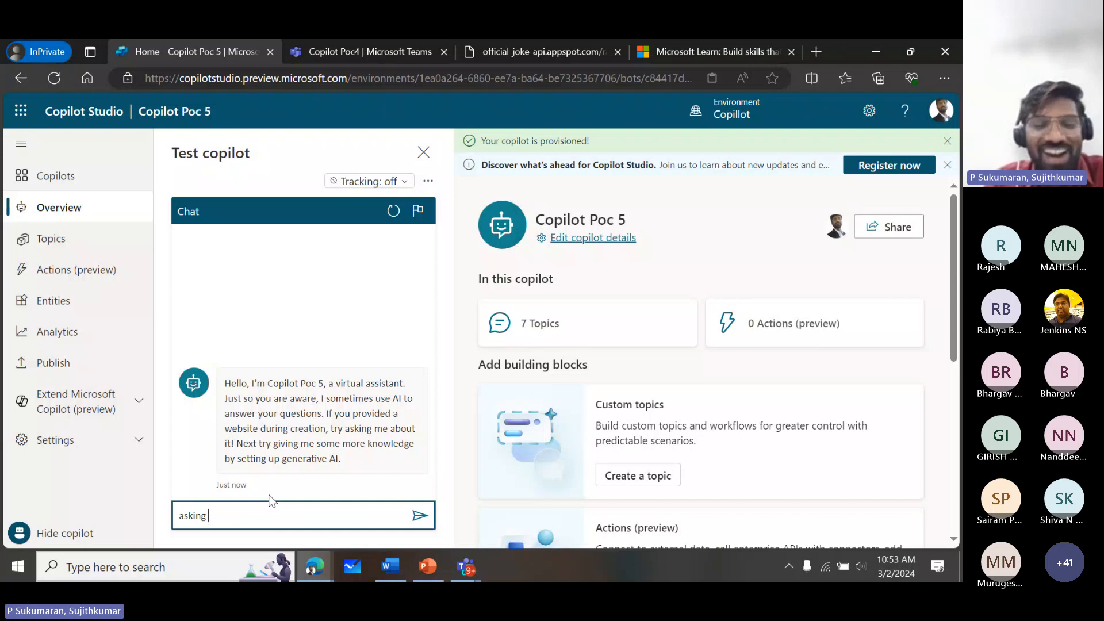
key("BackSpace")
key("BackSpace")
key("BackSpace")
key("BackSpace")
key("BackSpace")
key("BackSpace")
key("BackSpace")
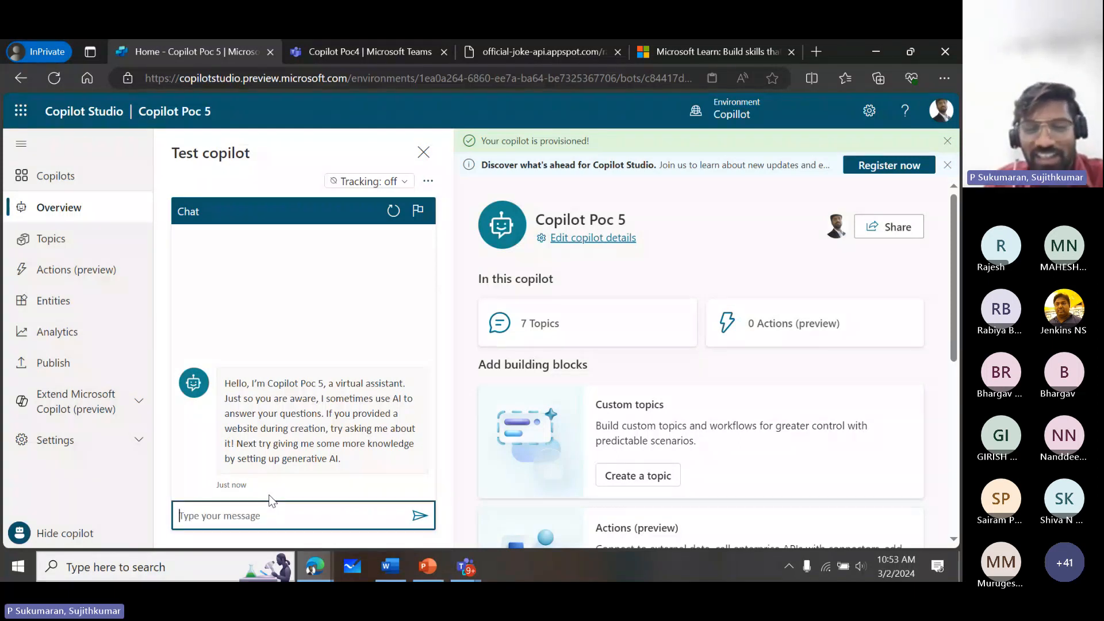
type("Get me some ")
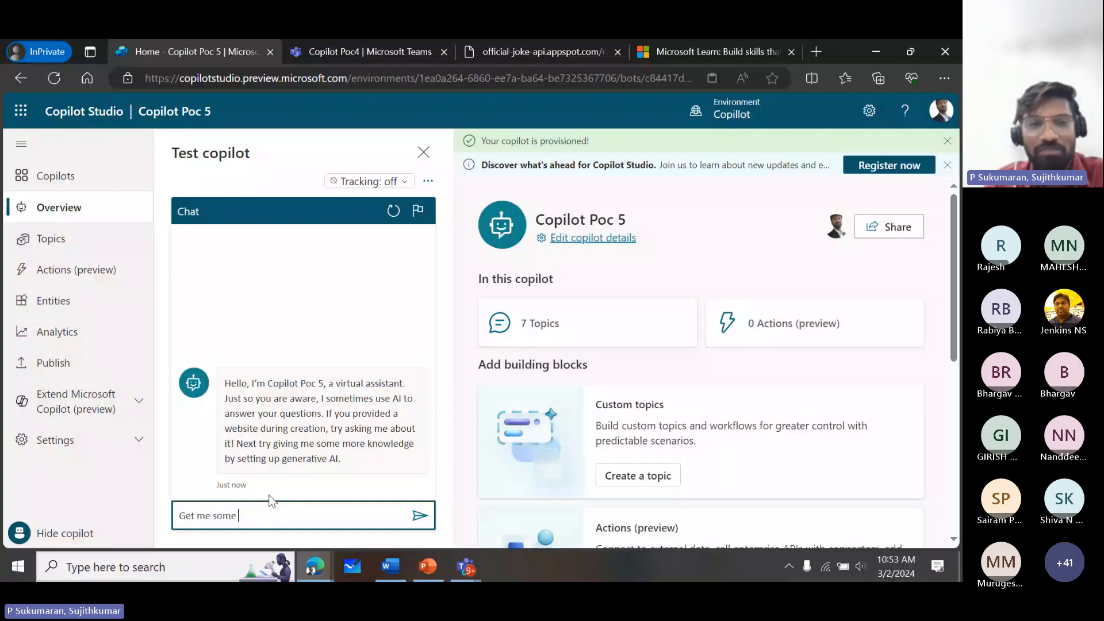
type("cop")
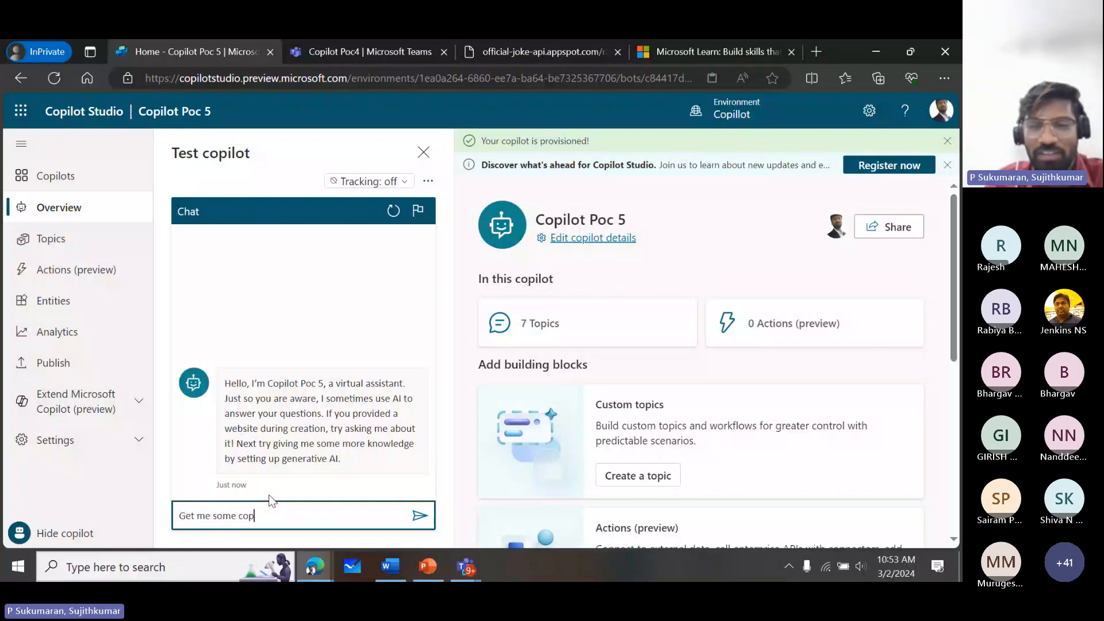
type("ilot")
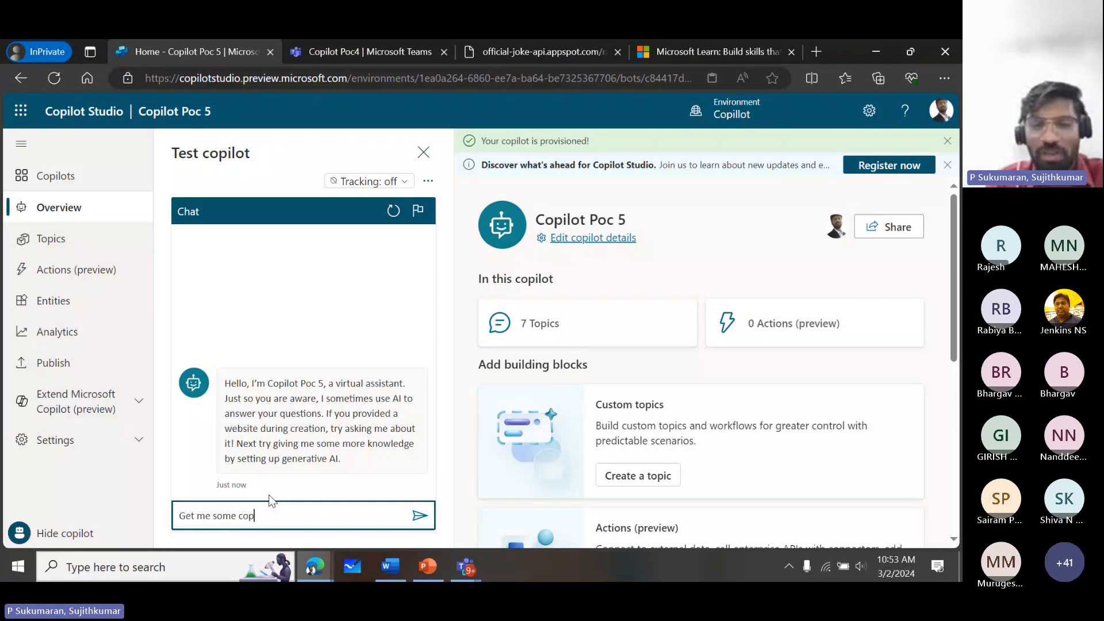
type(" courses")
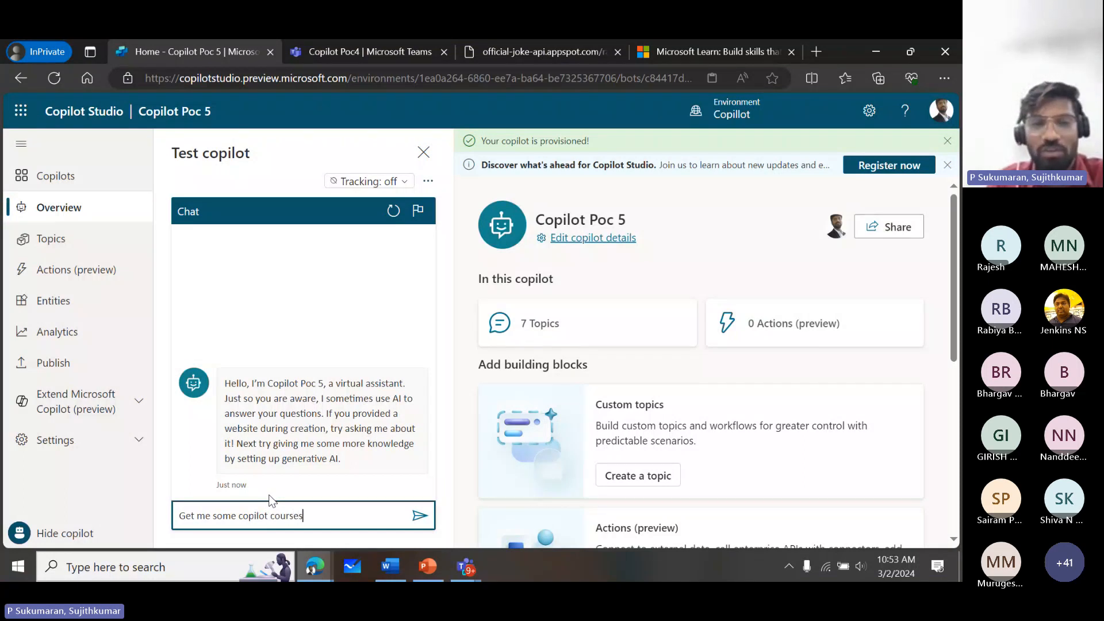
key("Return")
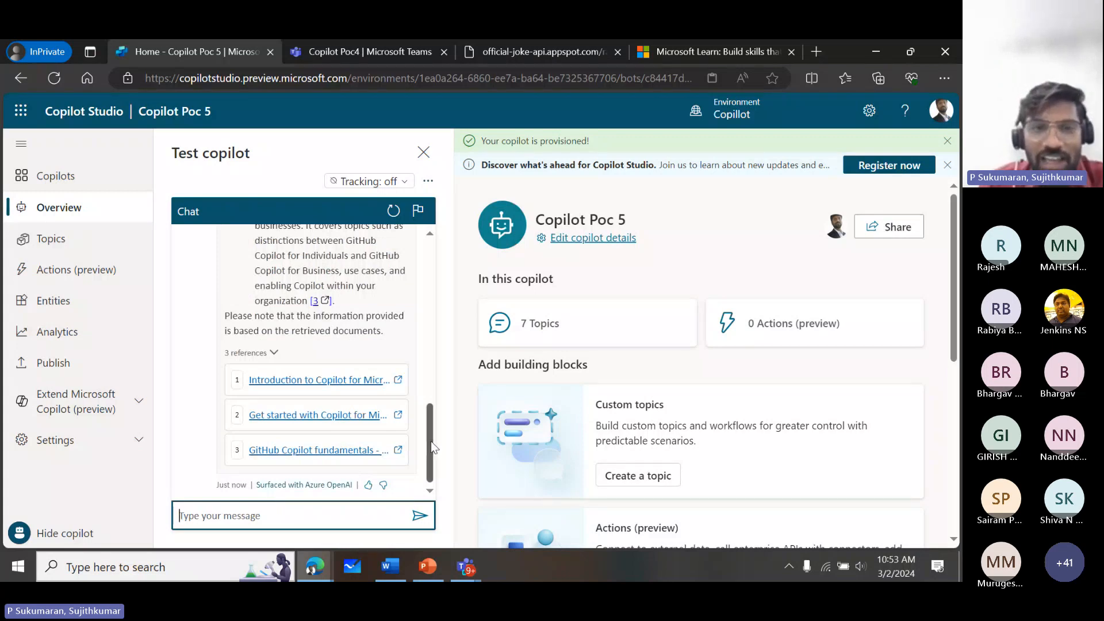
- Read through the copilot's course answer and open its first reference, Introduction to Copilot for Microsoft 365, in a new tab
left_click_drag(430, 440, 436, 299)
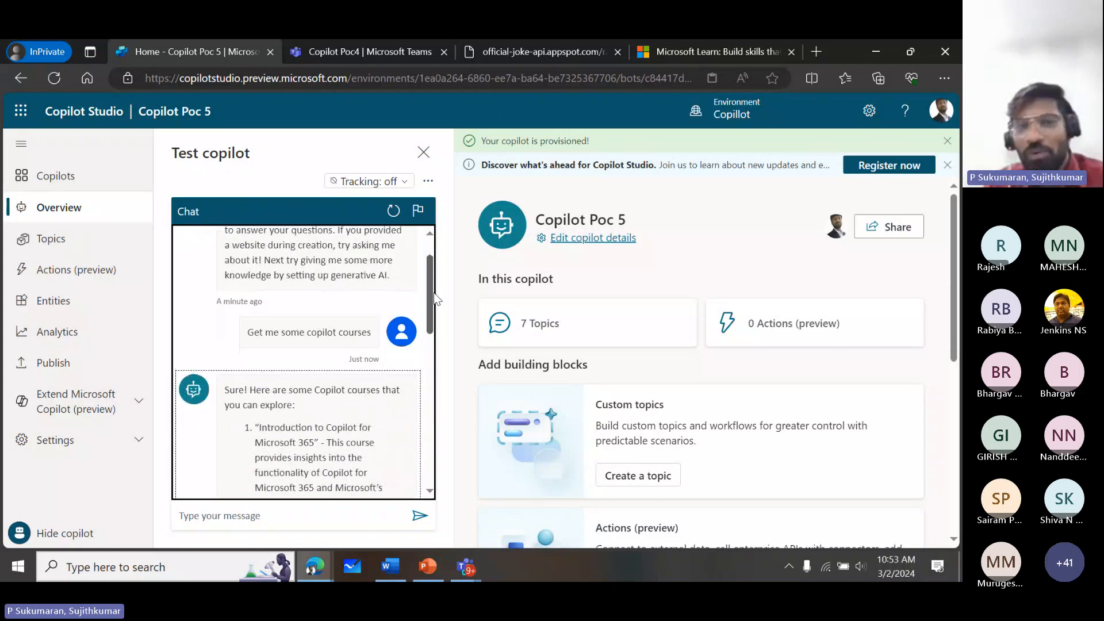
left_click_drag(435, 298, 436, 332)
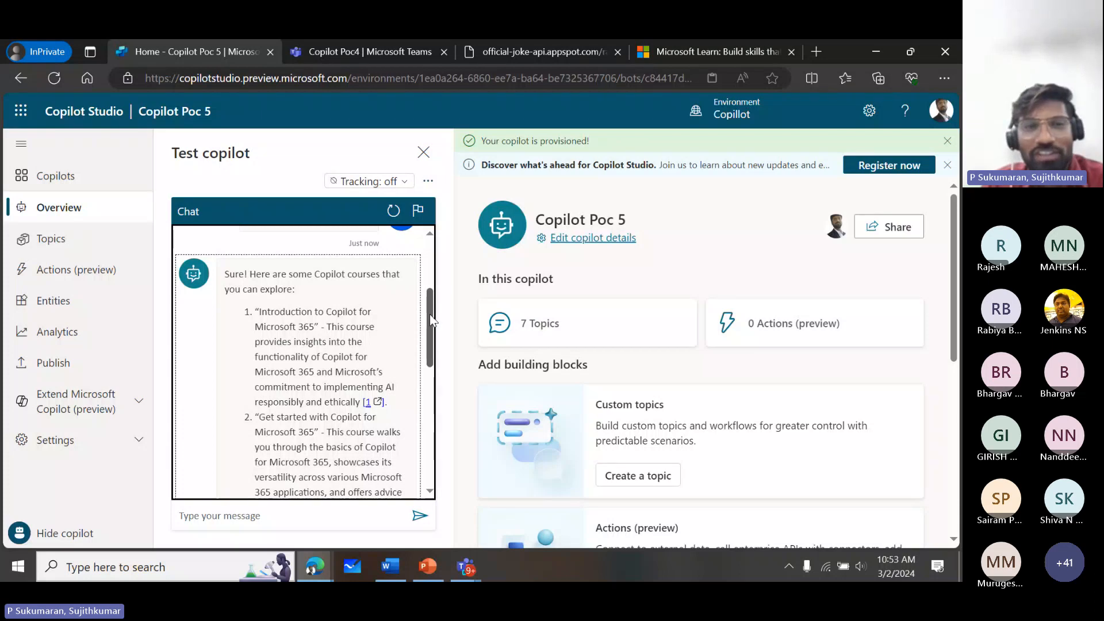
left_click_drag(430, 314, 430, 285)
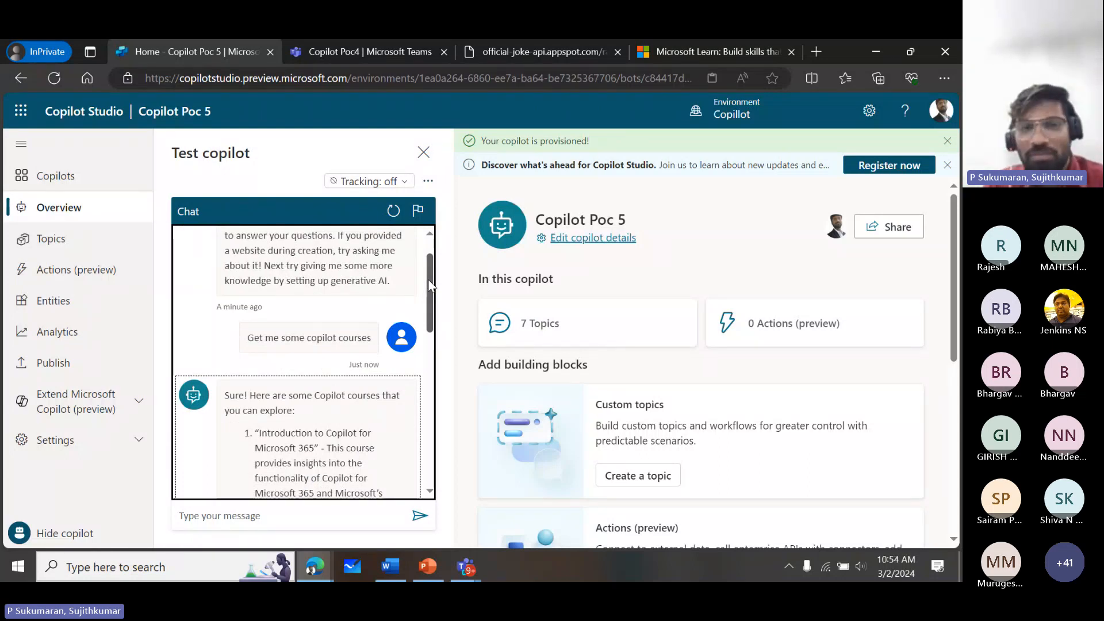
left_click_drag(429, 280, 440, 448)
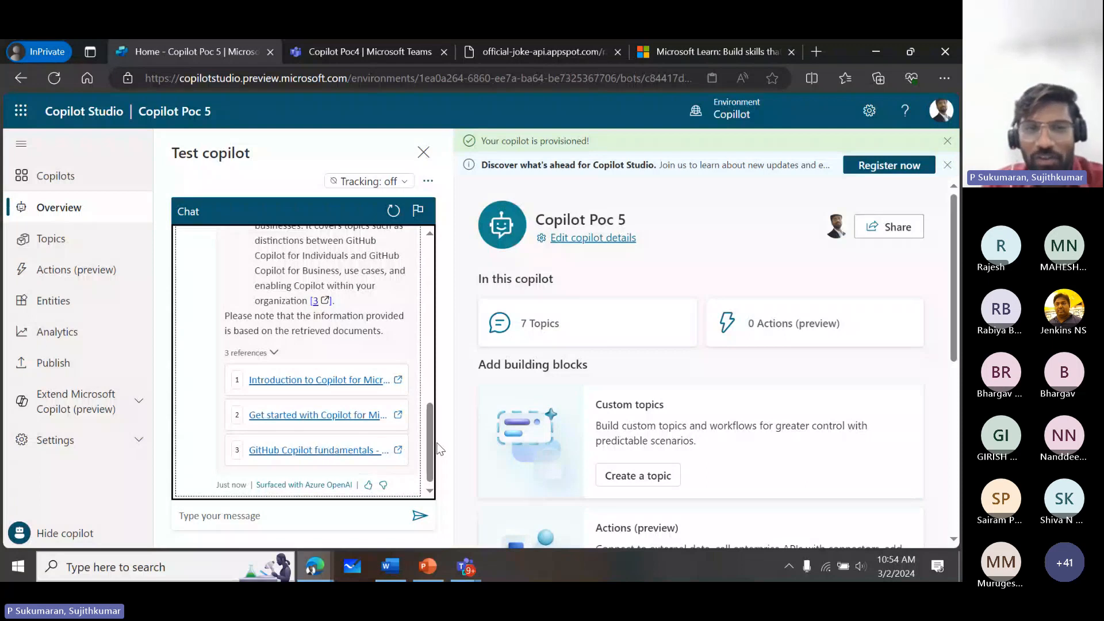
right_click(298, 380)
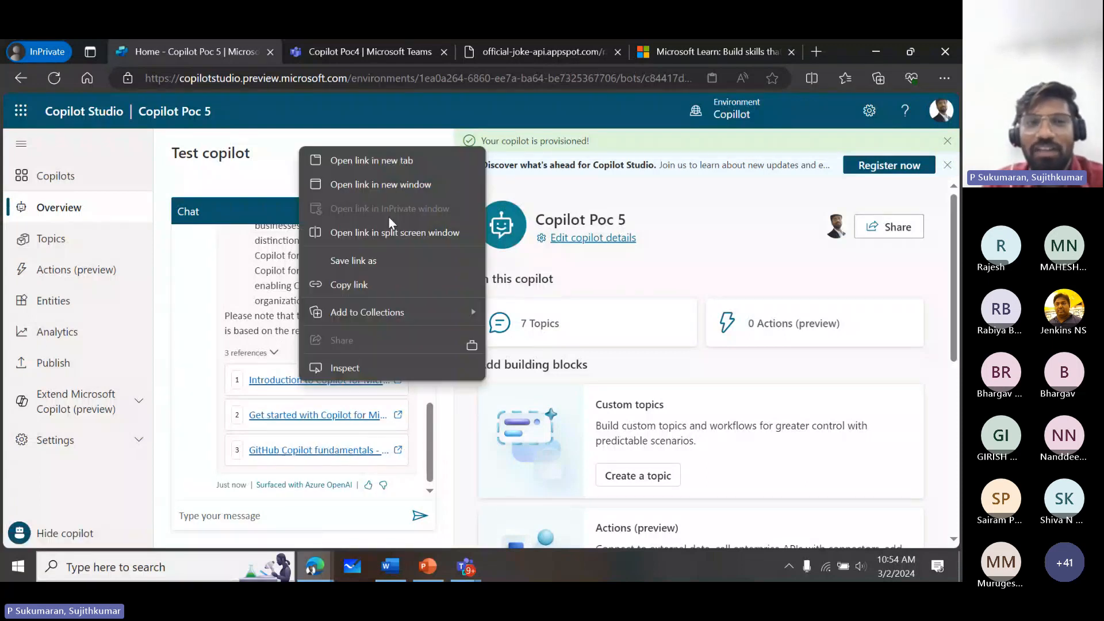
left_click(414, 167)
- Compare the chat answer with the Introduction to Copilot for Microsoft 365 module page, down to its learning objectives
left_click_drag(430, 408, 423, 274)
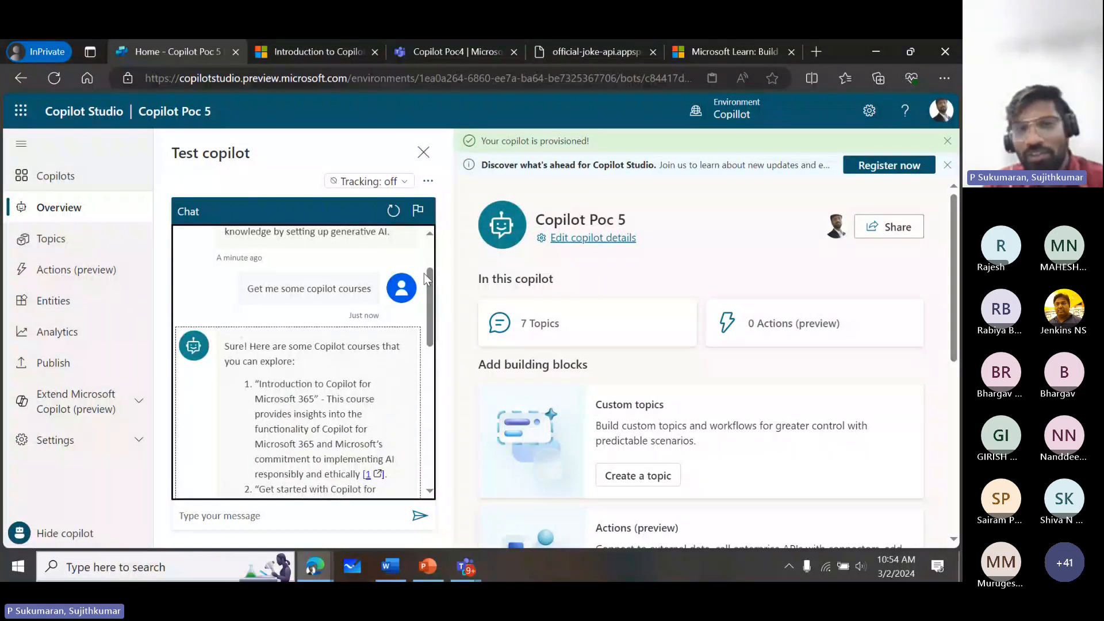
left_click(333, 53)
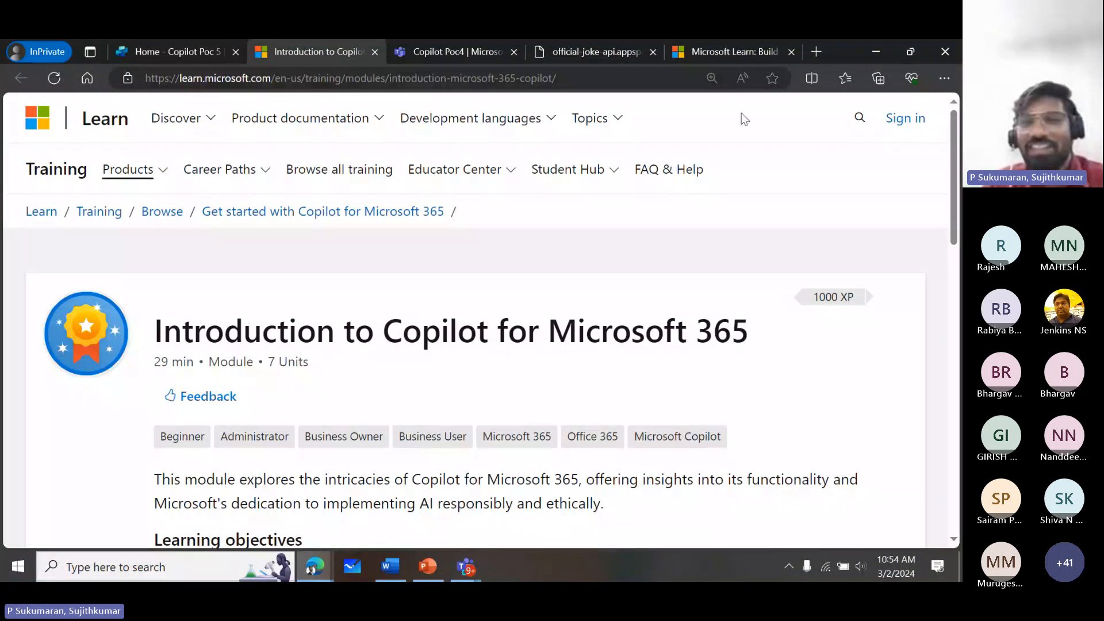
left_click_drag(954, 181, 945, 210)
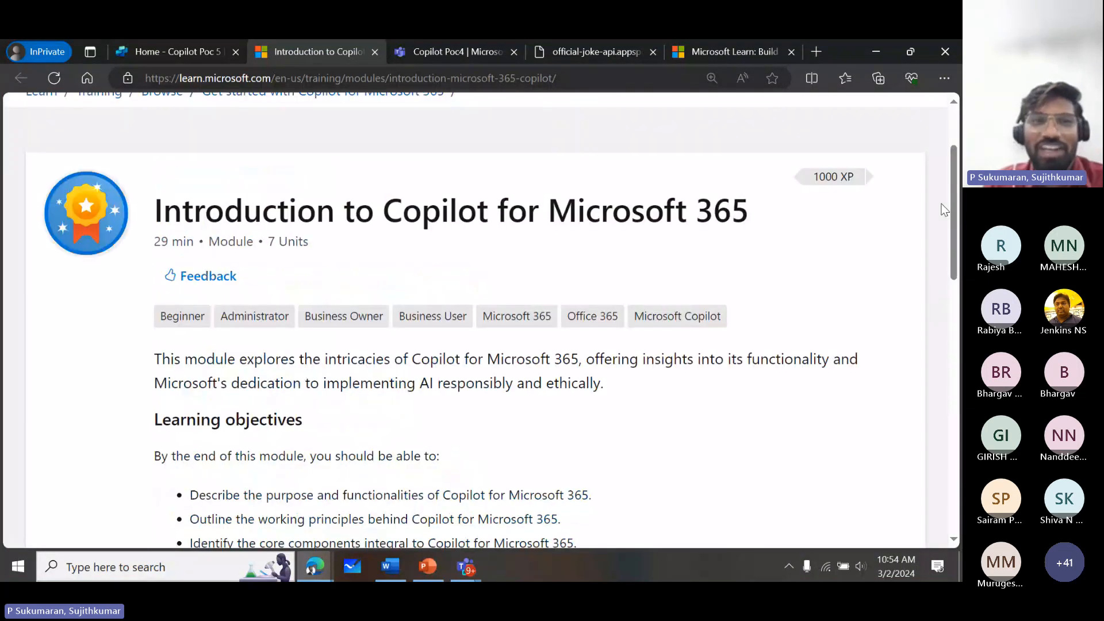
- Return to Copilot Poc 5 and open its Generative AI settings
left_click(177, 53)
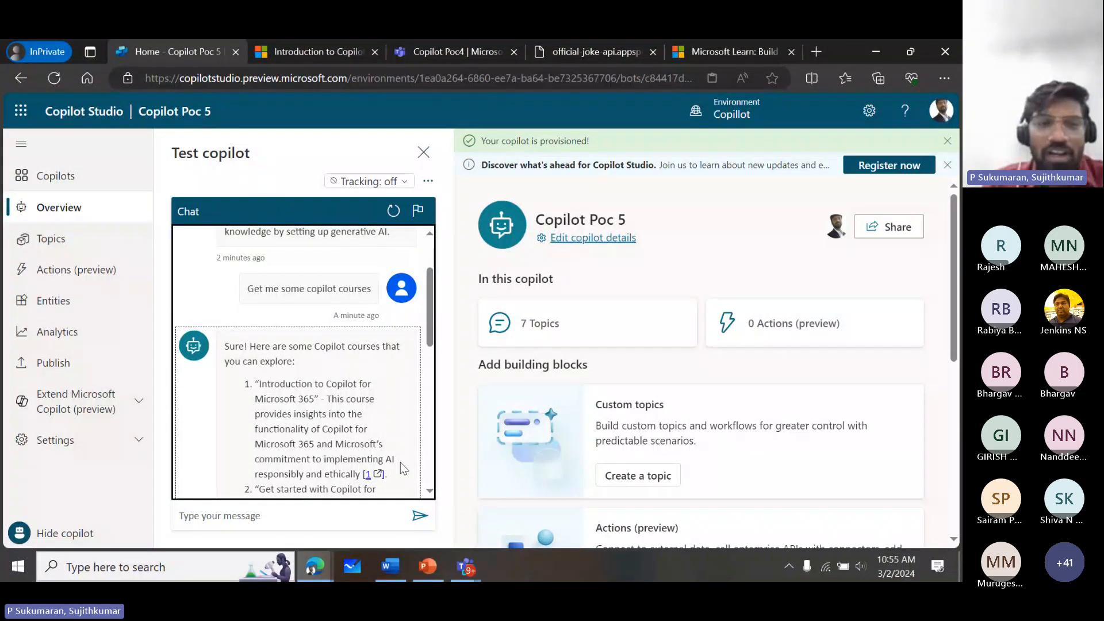
left_click(136, 403)
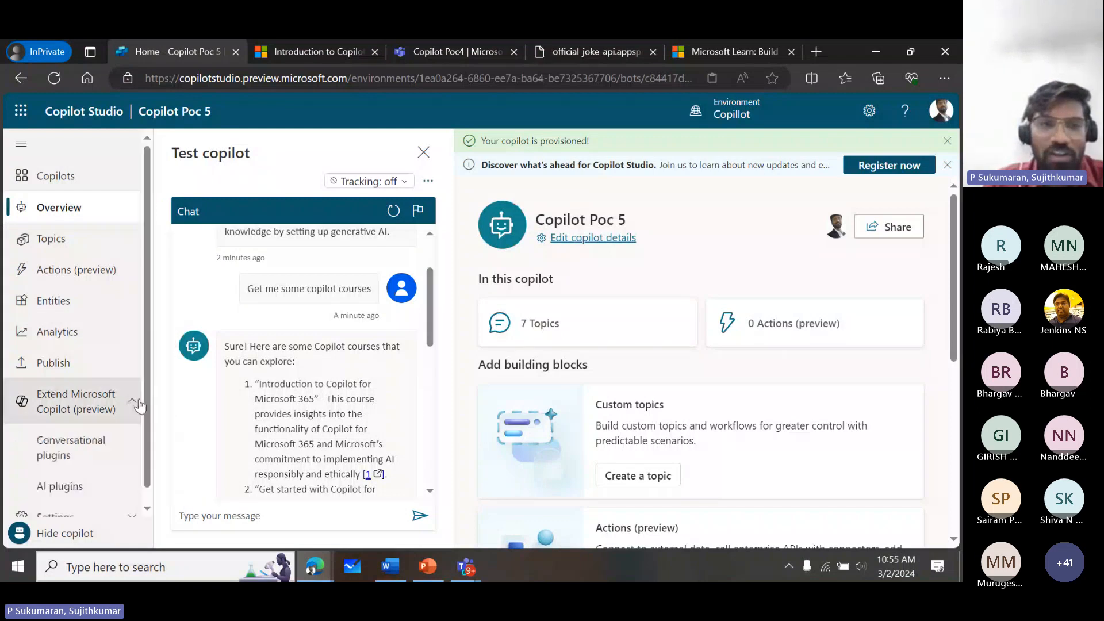
scroll(144, 414, "down", 1)
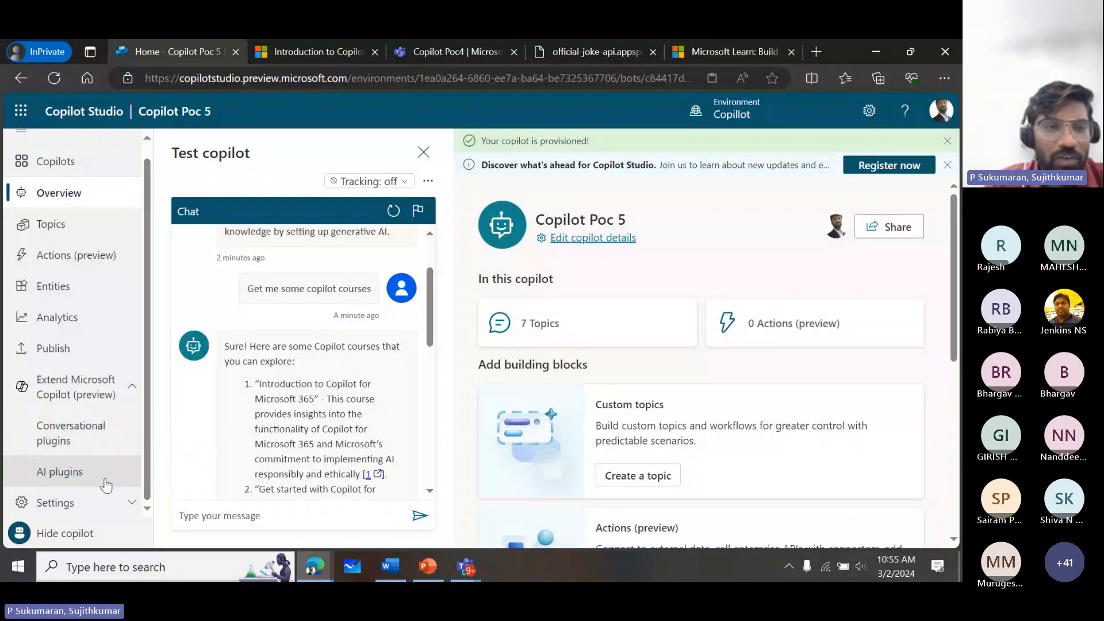
left_click(82, 505)
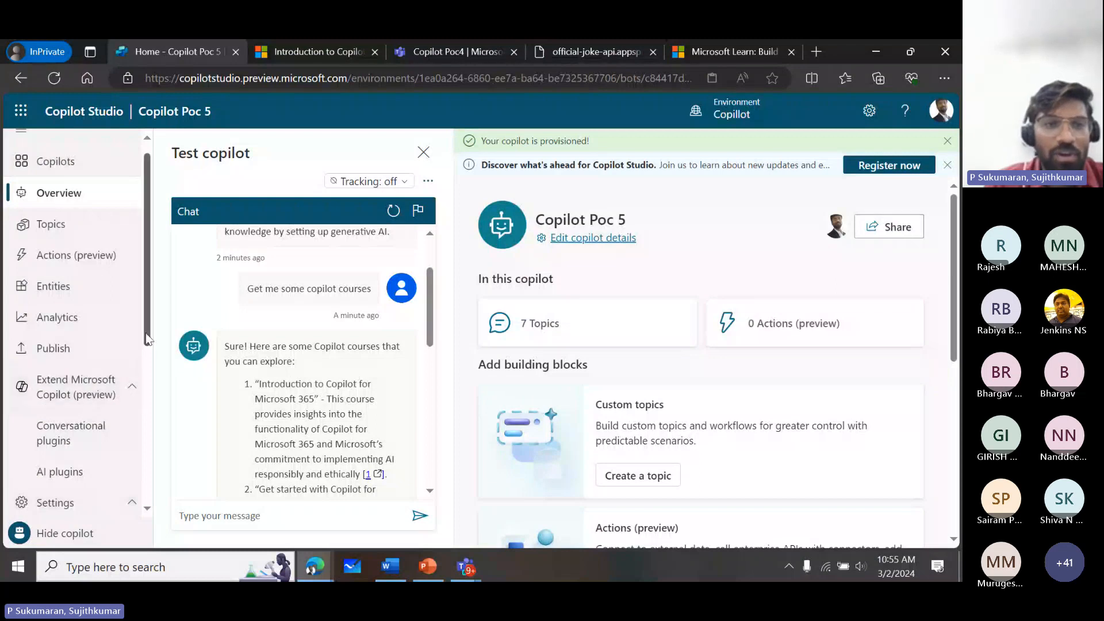
scroll(92, 345, "down", 5)
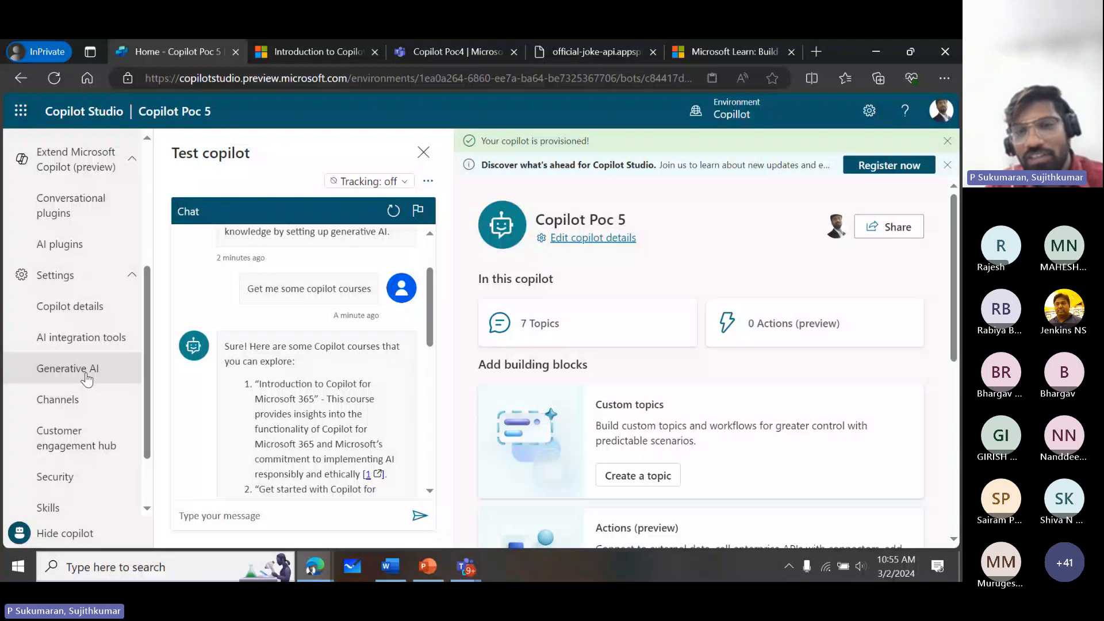
left_click(86, 379)
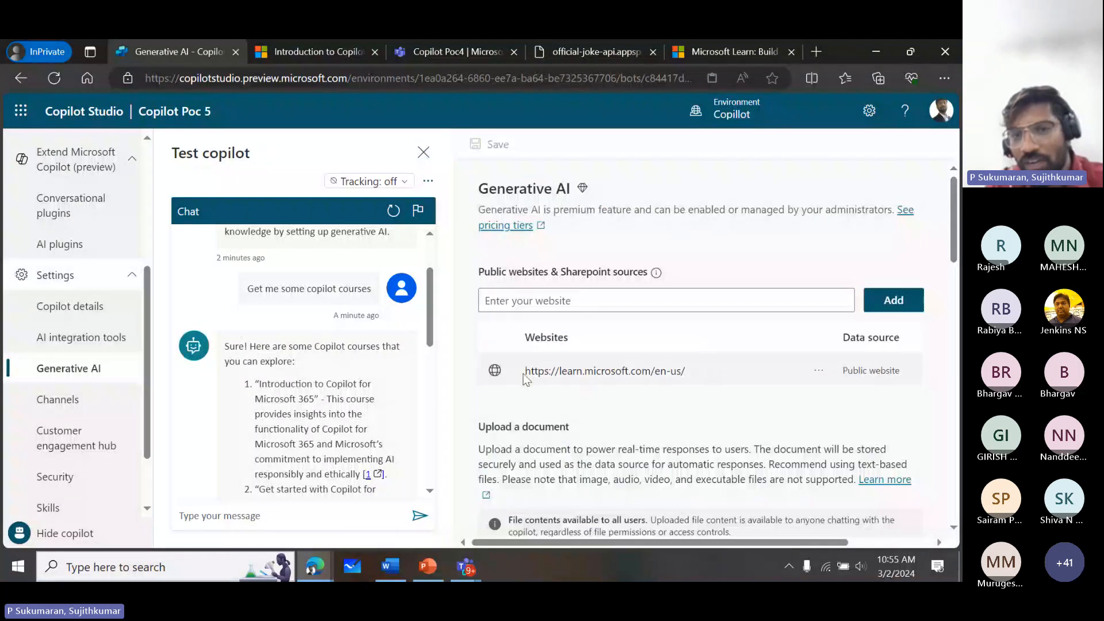
- Examine the website sources, document upload and content moderation sections of the Generative AI settings
left_click_drag(524, 374, 699, 367)
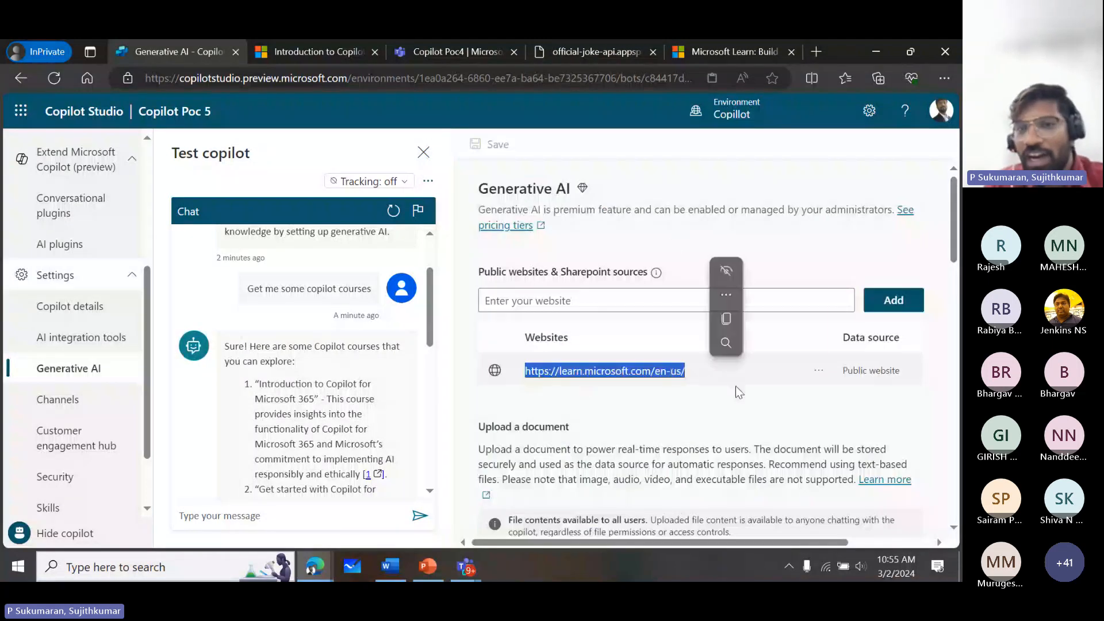
left_click(658, 296)
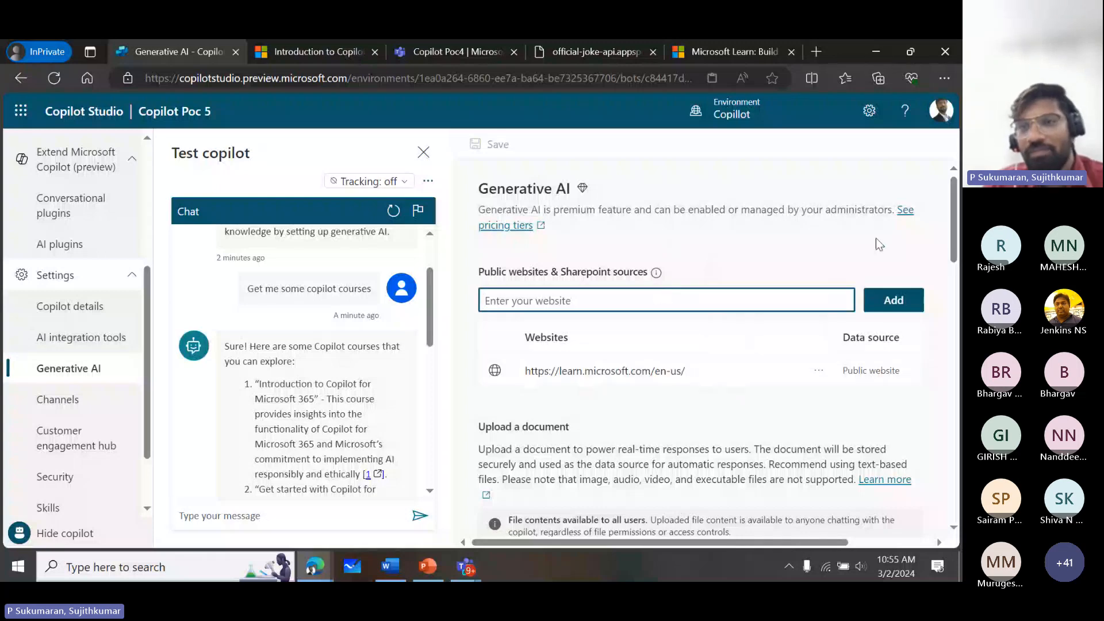
left_click_drag(954, 247, 951, 288)
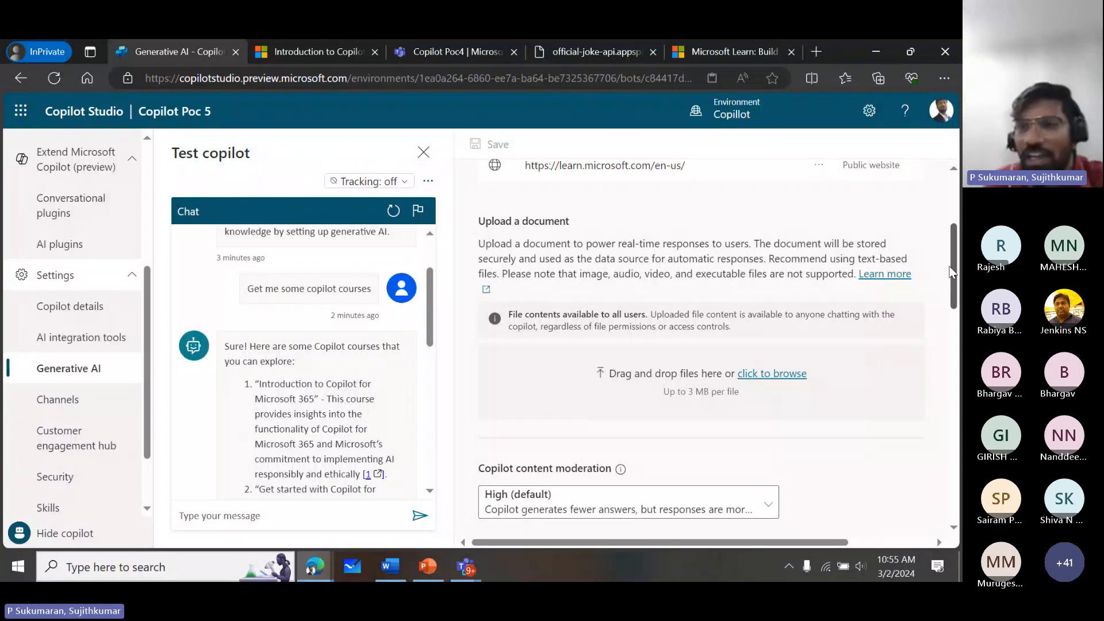
mouse_move(952, 285)
left_mouse_down()
mouse_move(957, 371)
mouse_move(960, 277)
left_mouse_up()
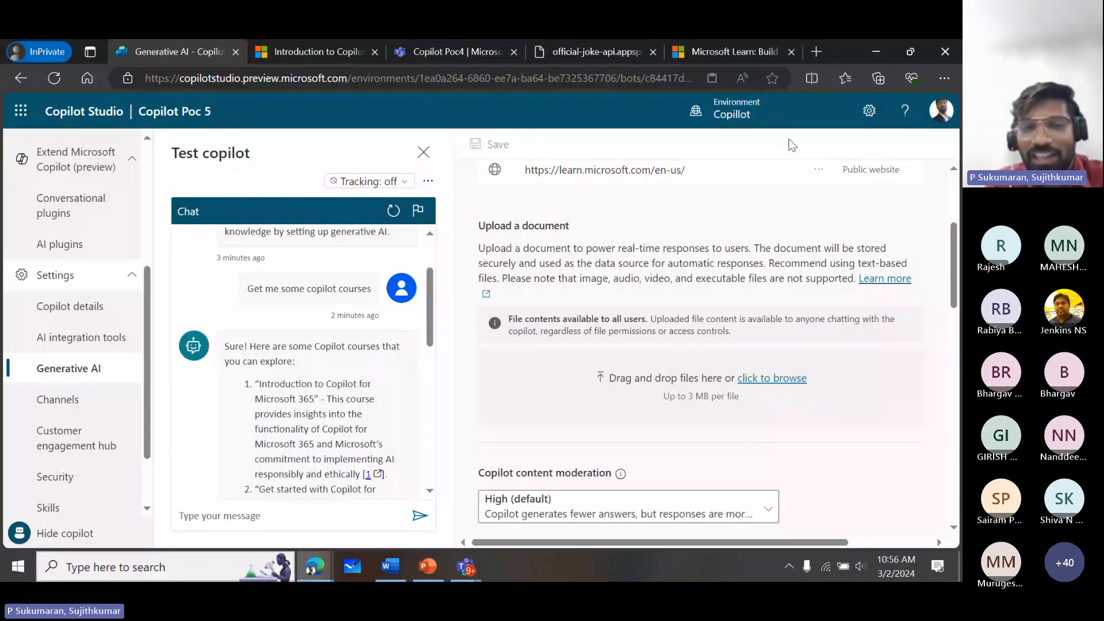
- Look over the ordering and payment questions in the XYZ Company FAQ Document in Word, then return to Copilot Studio
left_click(388, 566)
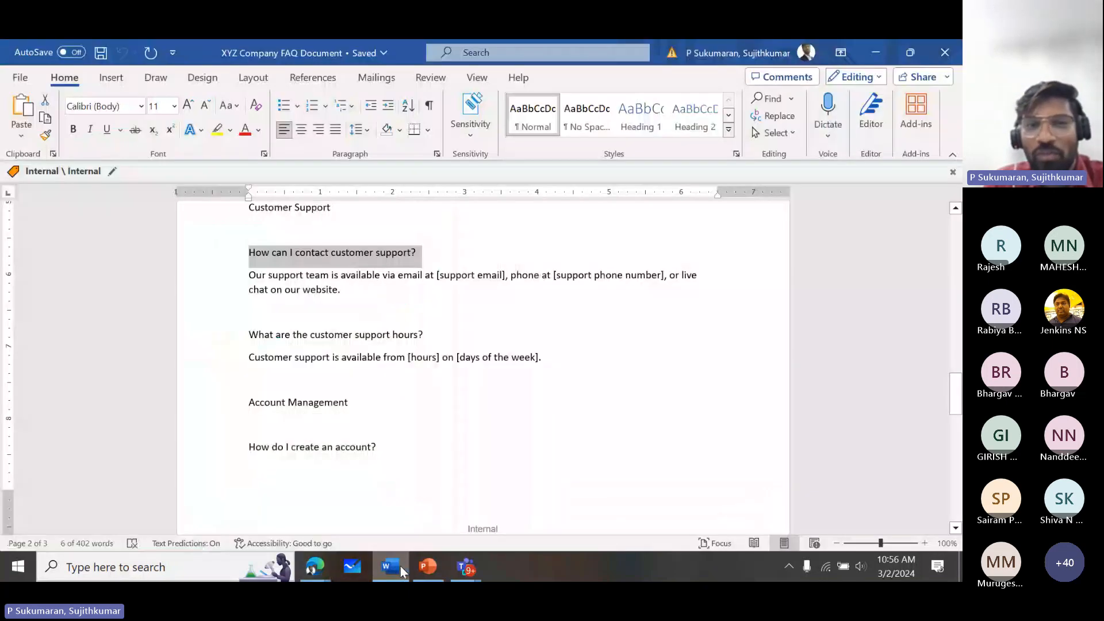
left_click_drag(956, 394, 959, 310)
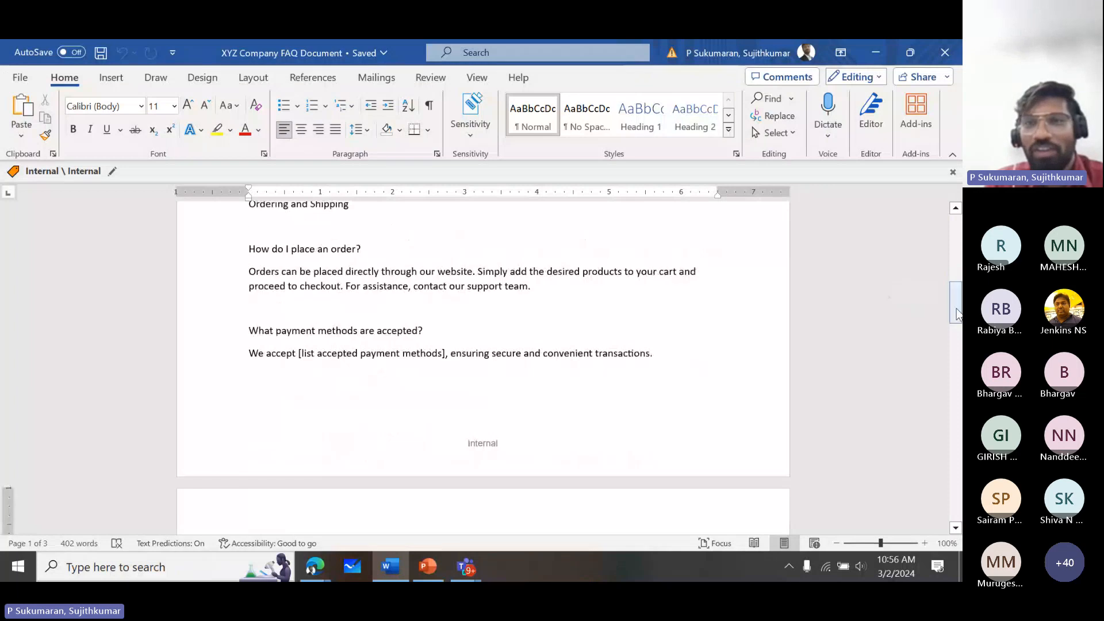
left_click(871, 46)
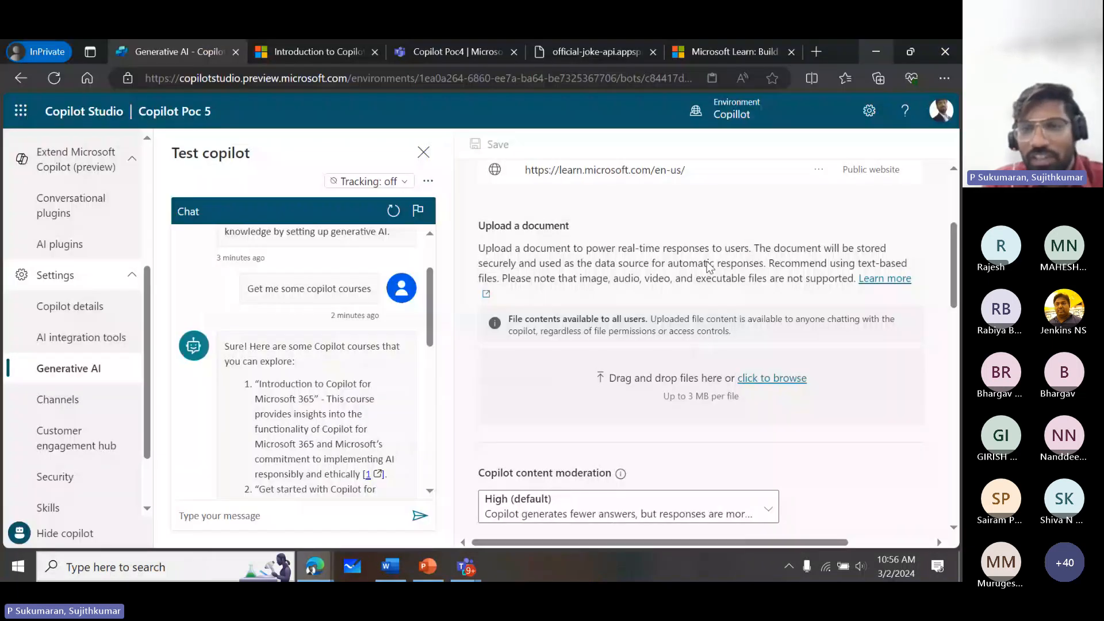
- Upload XYZ Company FAQ Document as a knowledge document for the copilot and check its indexing status
left_click(756, 385)
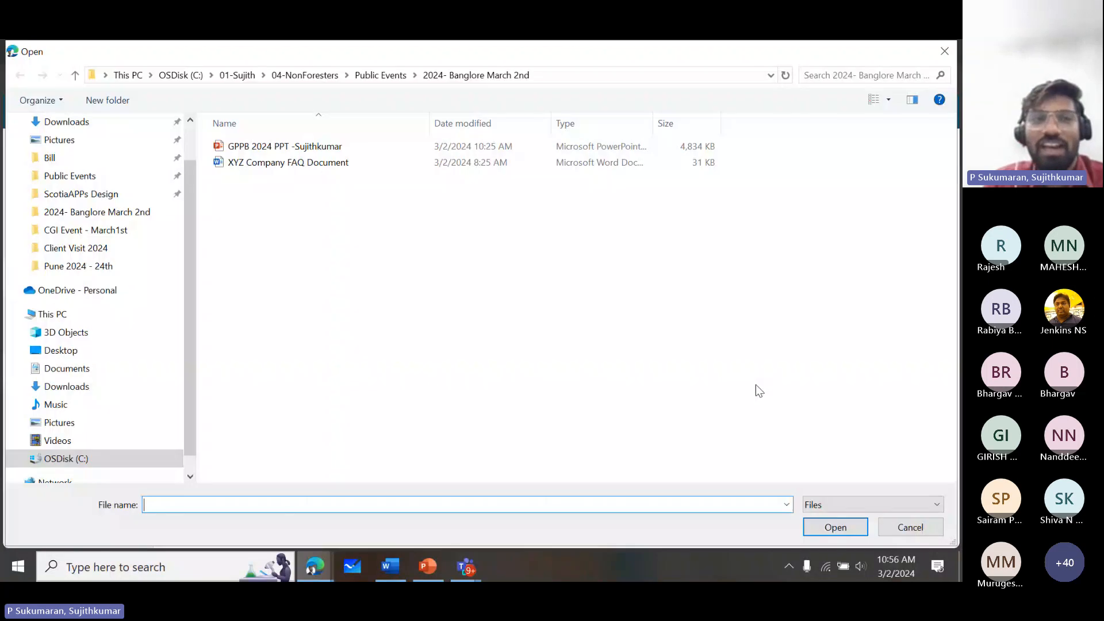
left_click(316, 166)
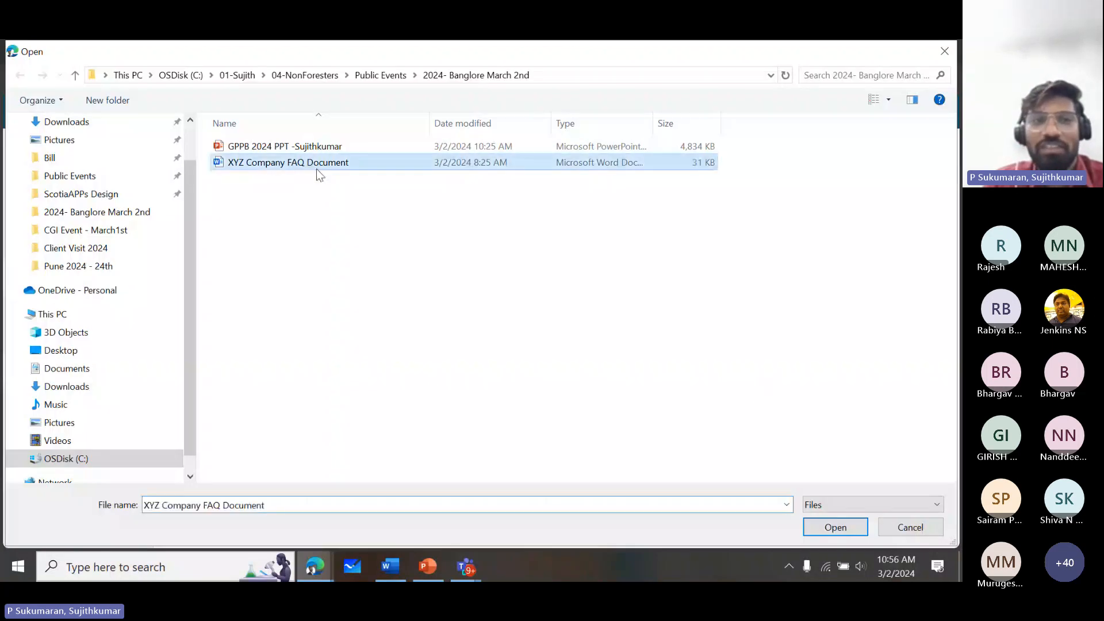
double_click(224, 162)
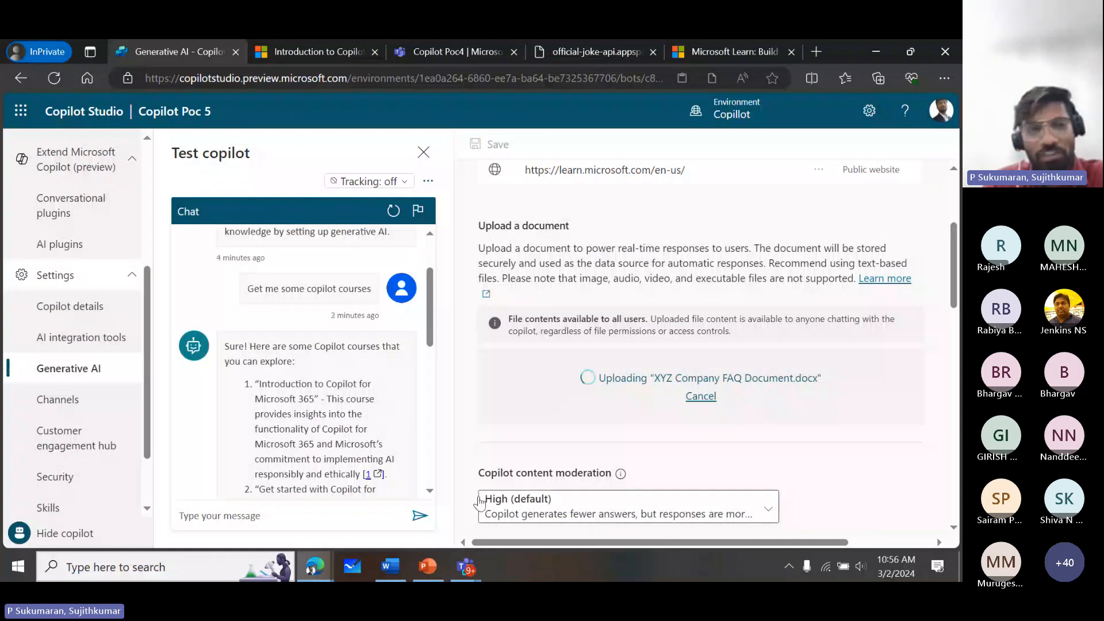
left_click_drag(429, 330, 412, 546)
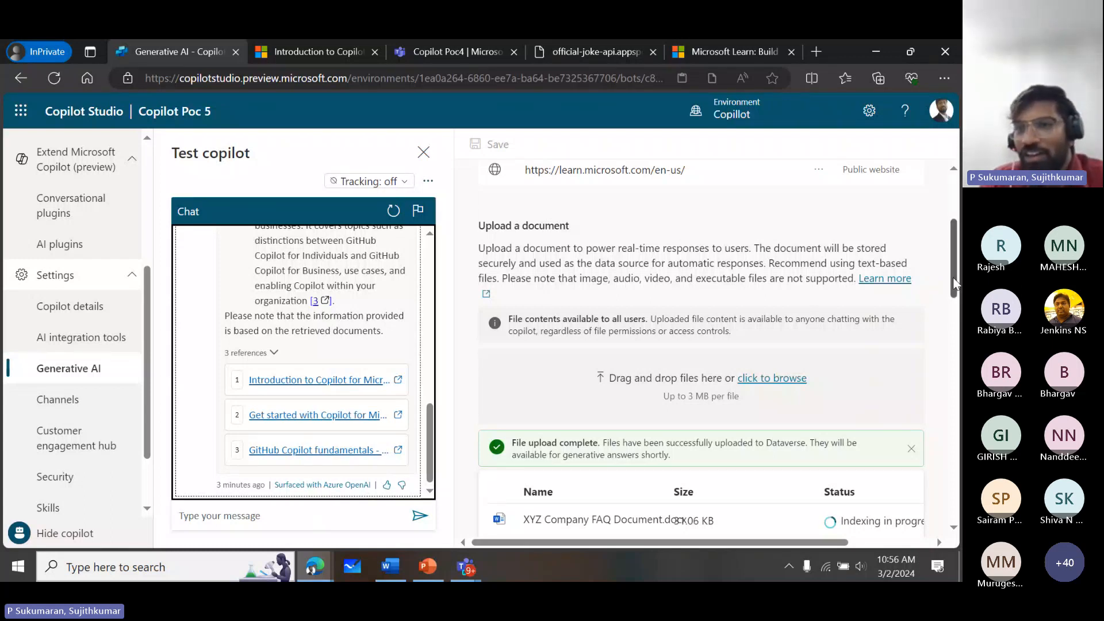
left_click_drag(953, 282, 952, 327)
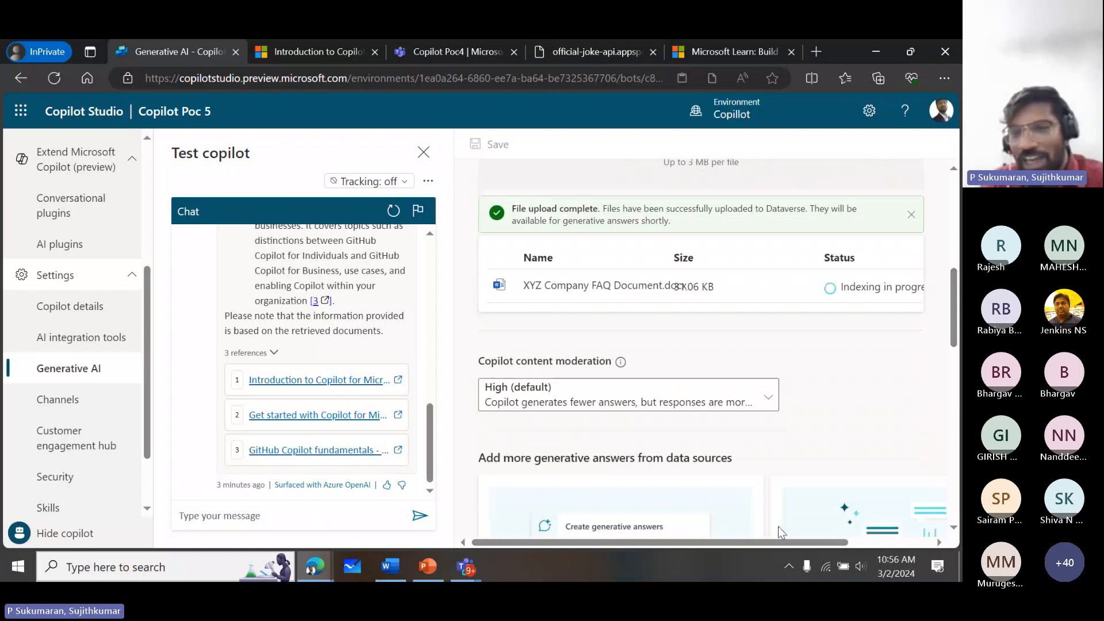
left_click_drag(773, 543, 850, 541)
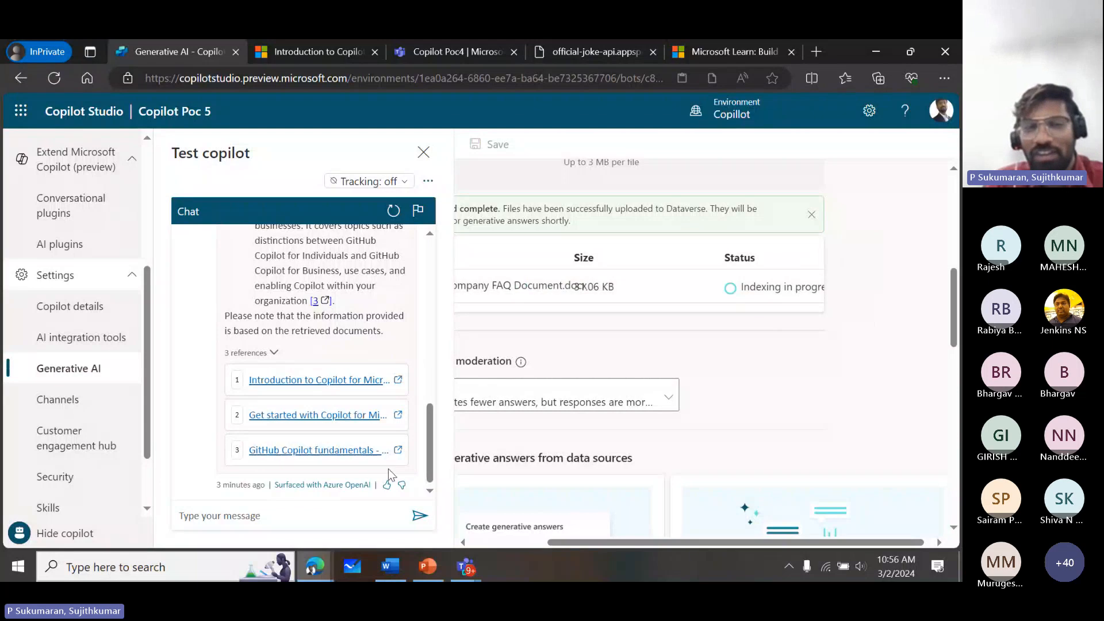
- Copy the question "What payment methods are accepted?" from the FAQ document in Word and ask it in the copilot's test chat
left_click(385, 563)
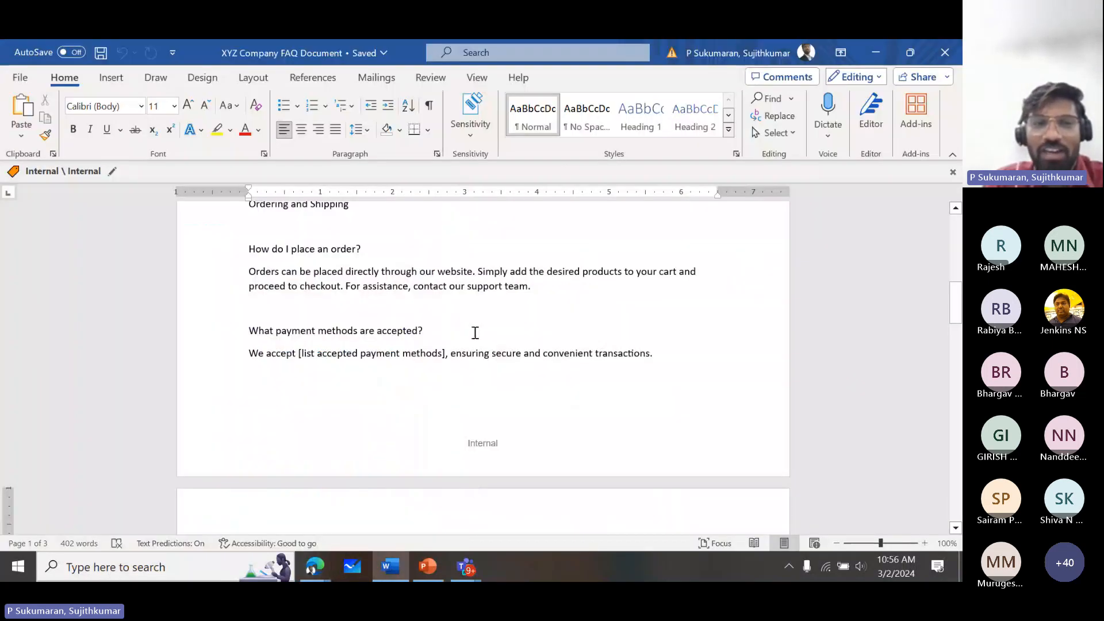
left_click(233, 325)
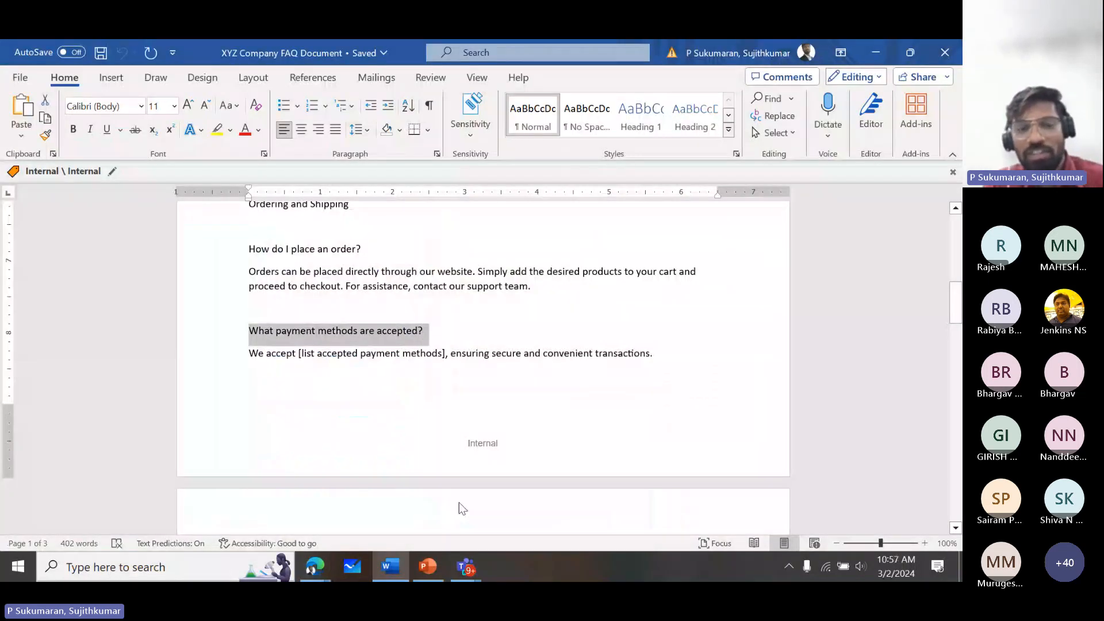
key("ctrl+c")
key("alt+Tab")
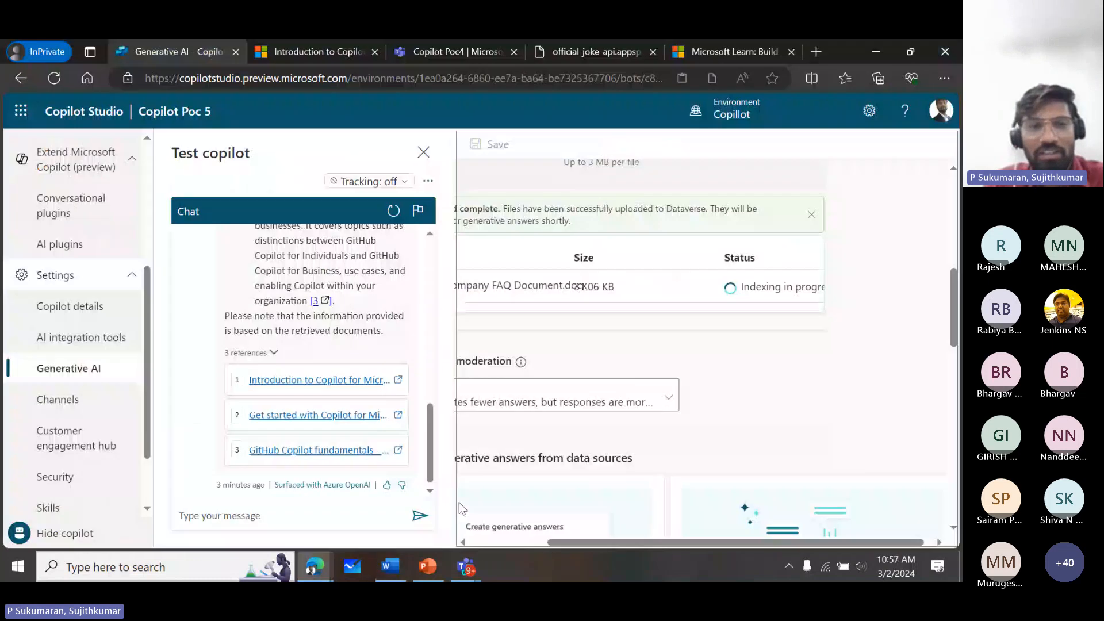
left_click(313, 518)
key("ctrl+v")
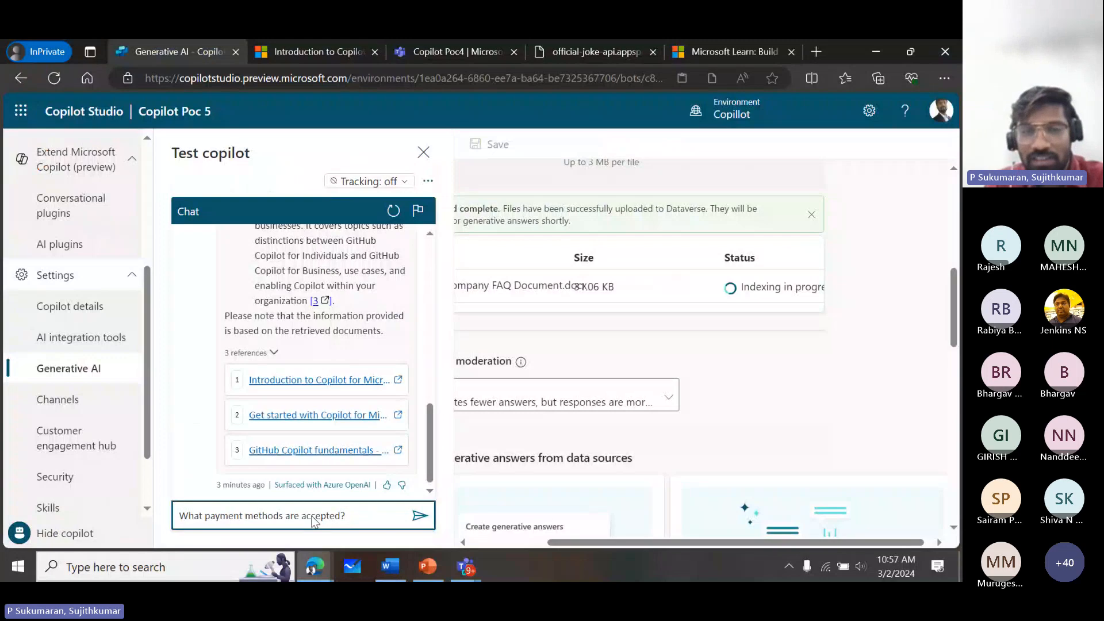
key("Return")
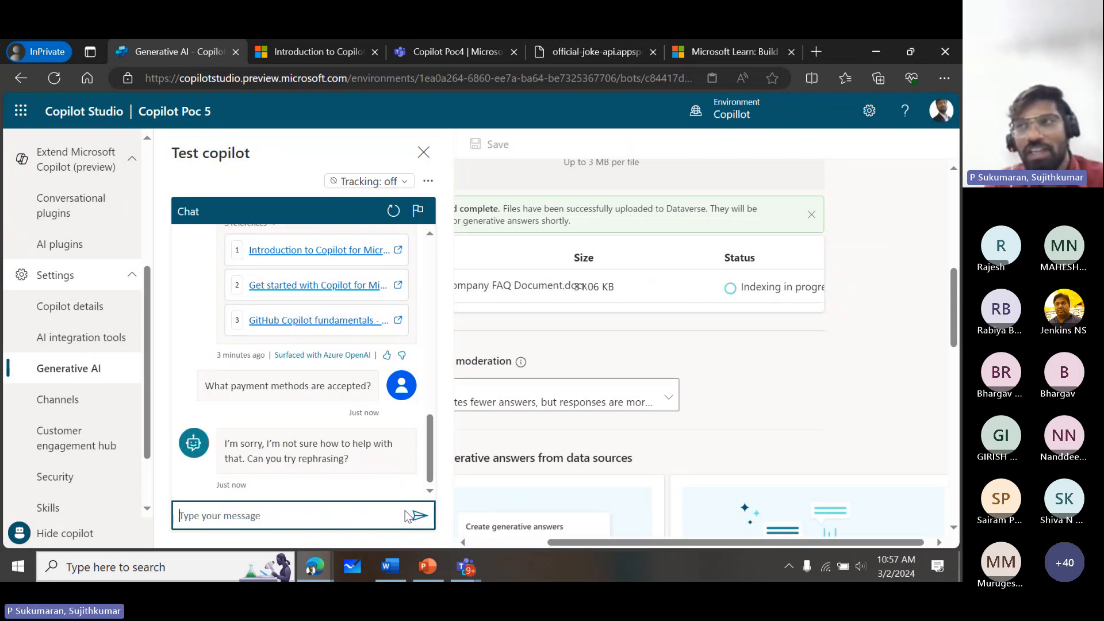
- Check the uploaded FAQ document's status in the Generative AI settings again
left_click(599, 543)
left_click_drag(598, 543, 492, 544)
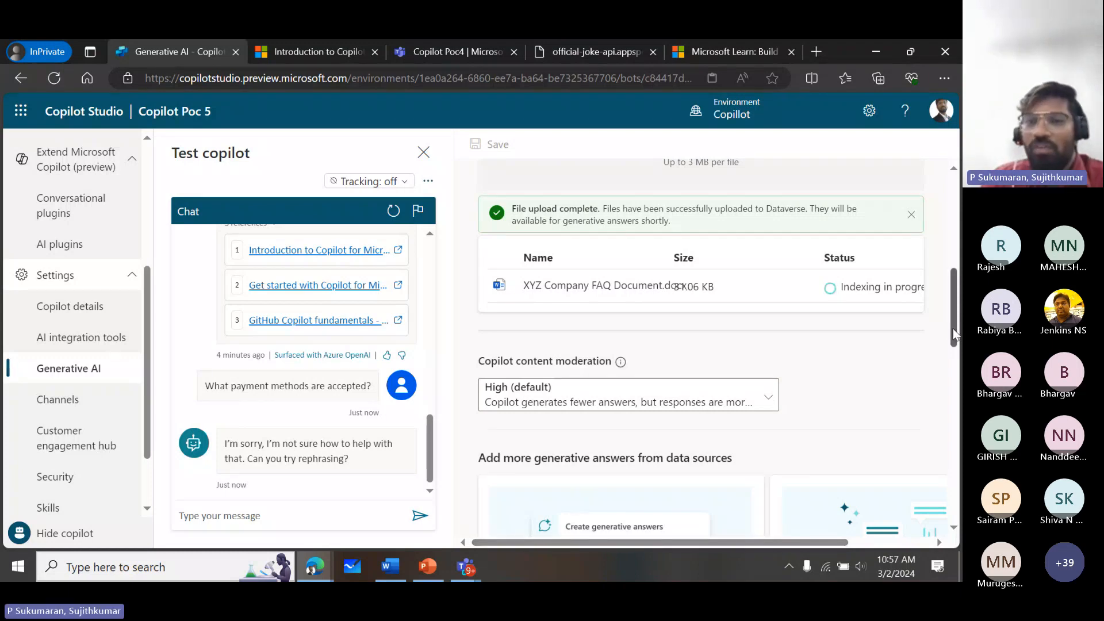
left_click_drag(954, 326, 937, 351)
scroll(932, 287, "up", 6)
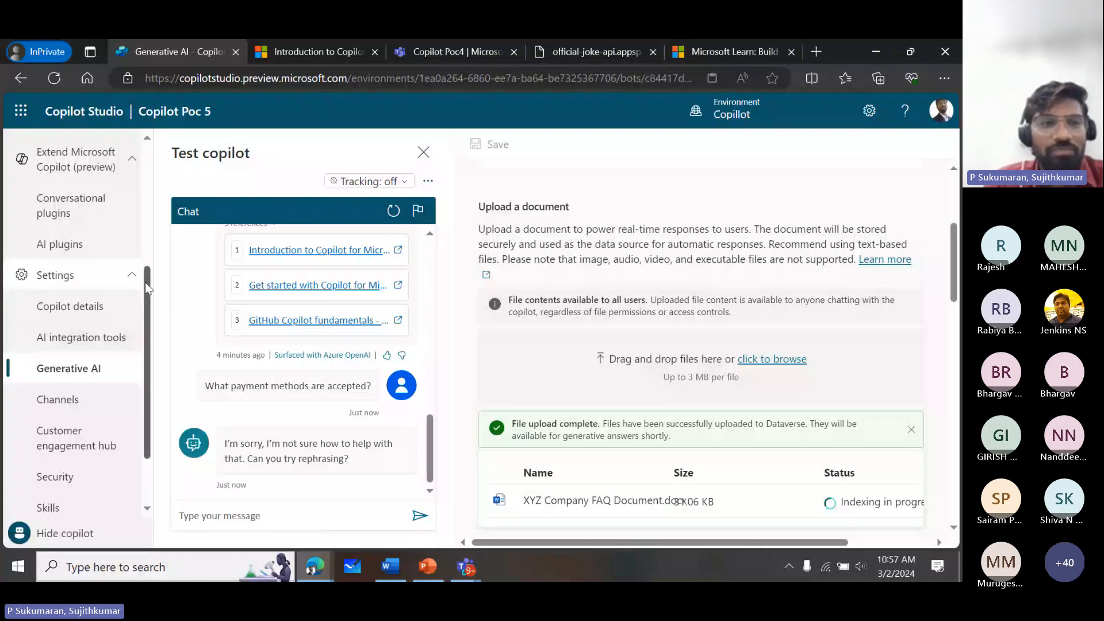
- Open the Greeting topic of Copilot Poc 5 and examine its flow from trigger phrases to the end node
left_click_drag(145, 282, 144, 167)
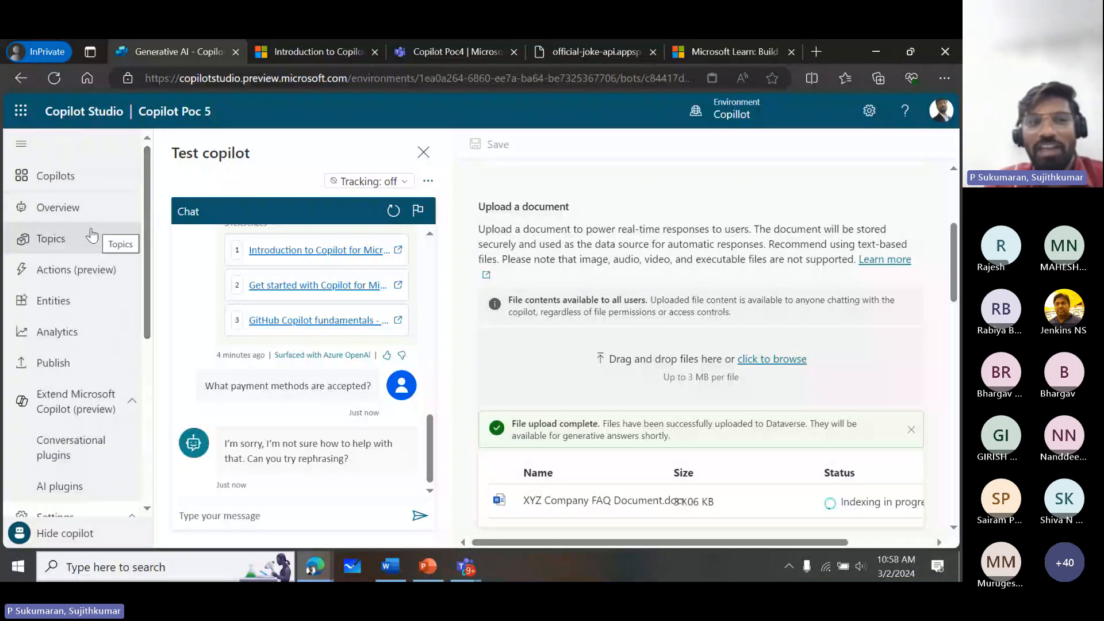
left_click(91, 236)
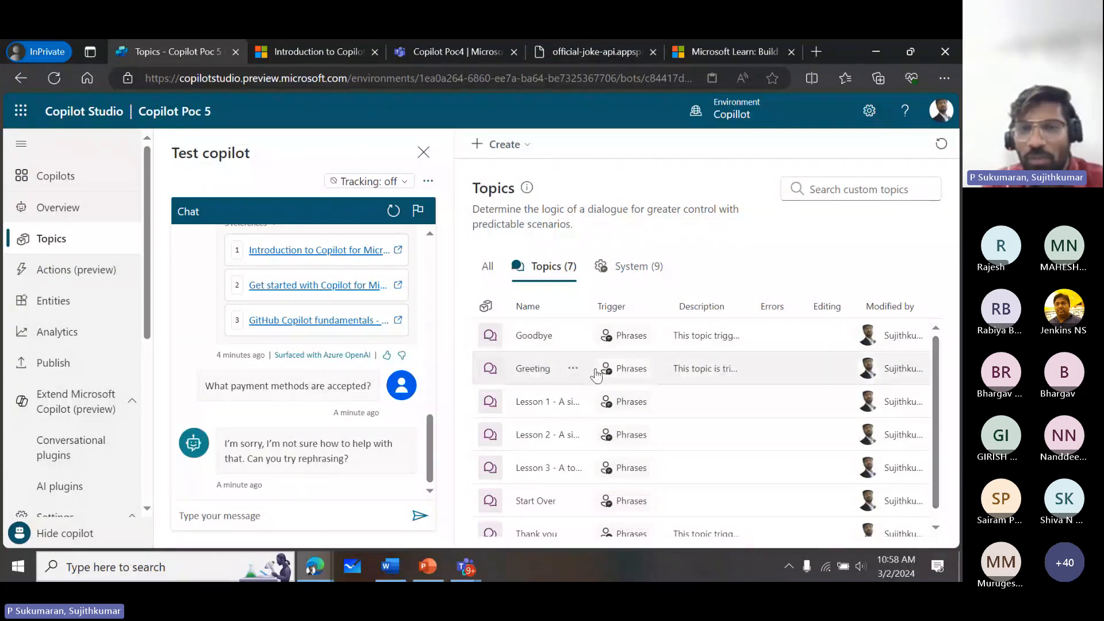
left_click(534, 369)
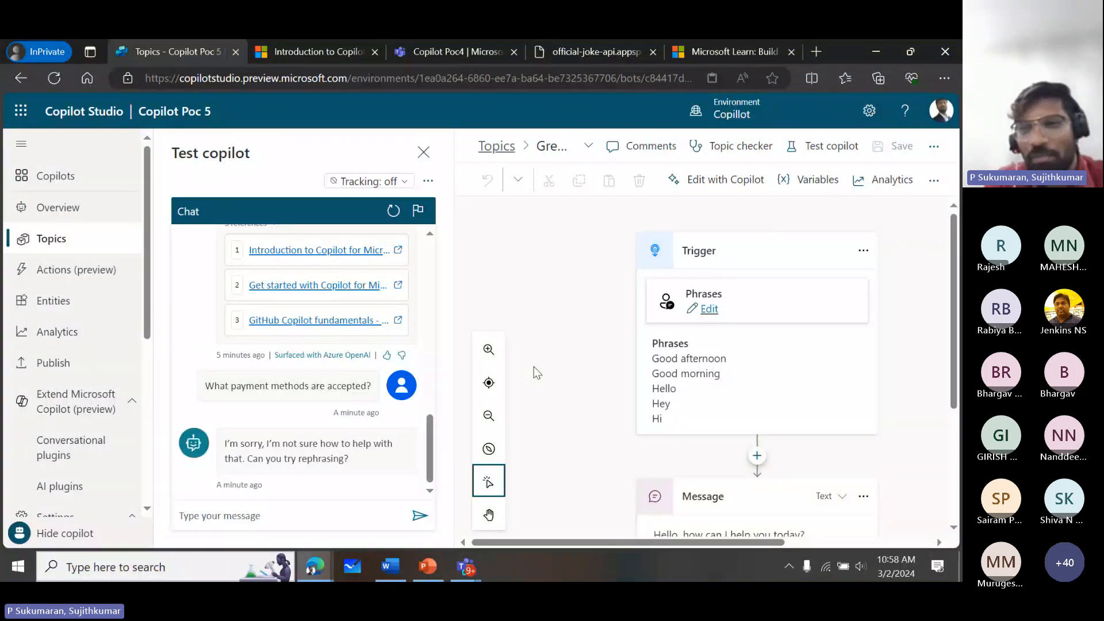
left_click_drag(953, 297, 944, 326)
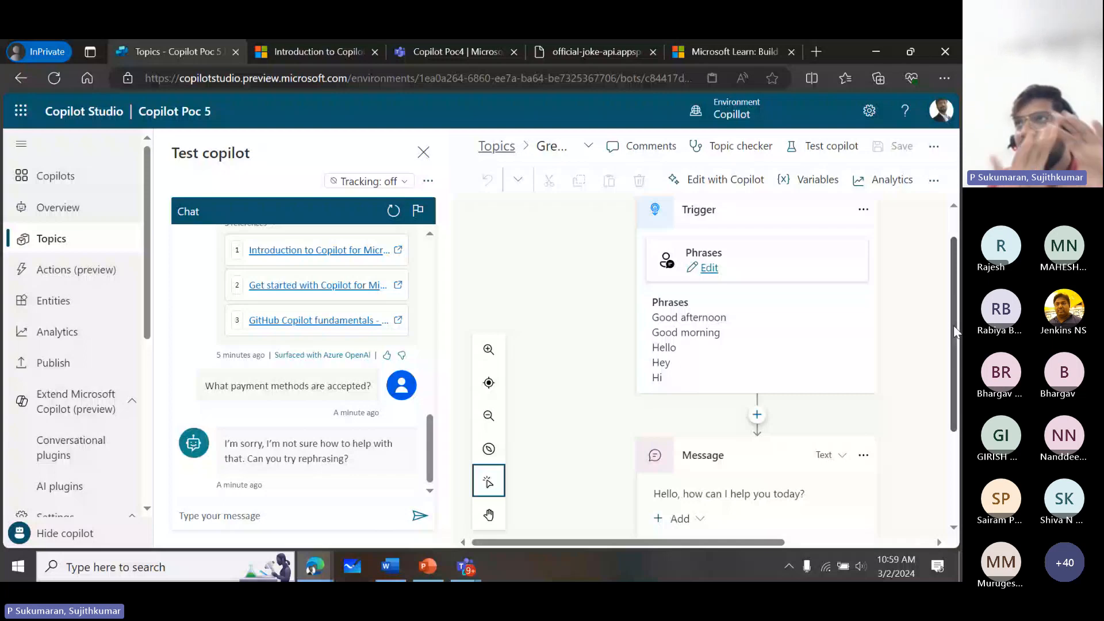
scroll(954, 326, "down", 3)
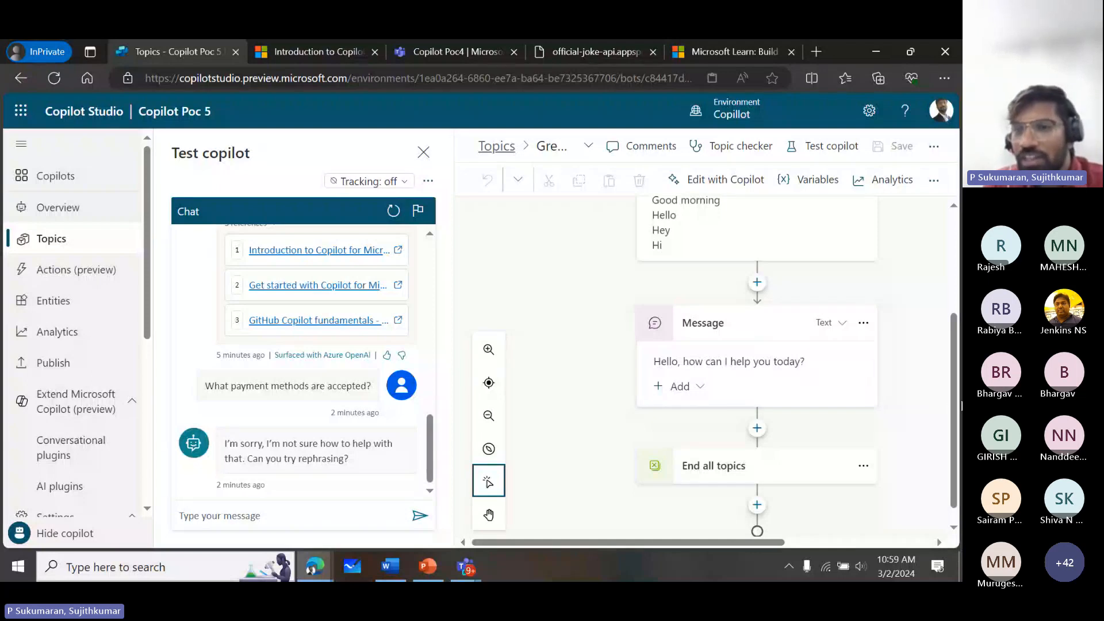
left_click_drag(955, 395, 949, 281)
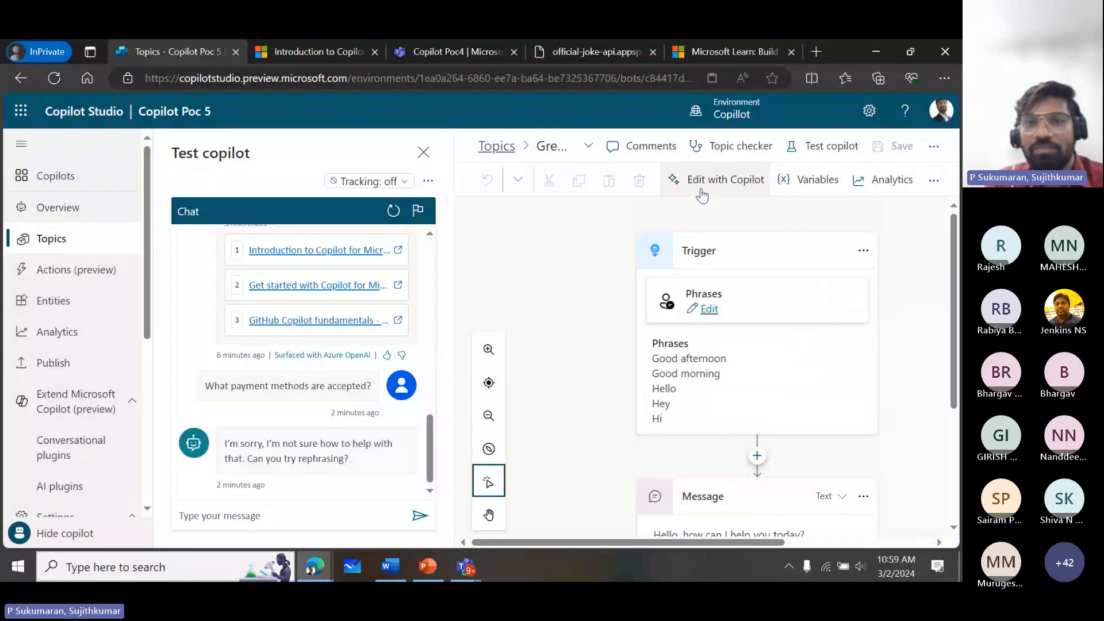
- Return to the topic list and create a new topic from blank
left_click(498, 146)
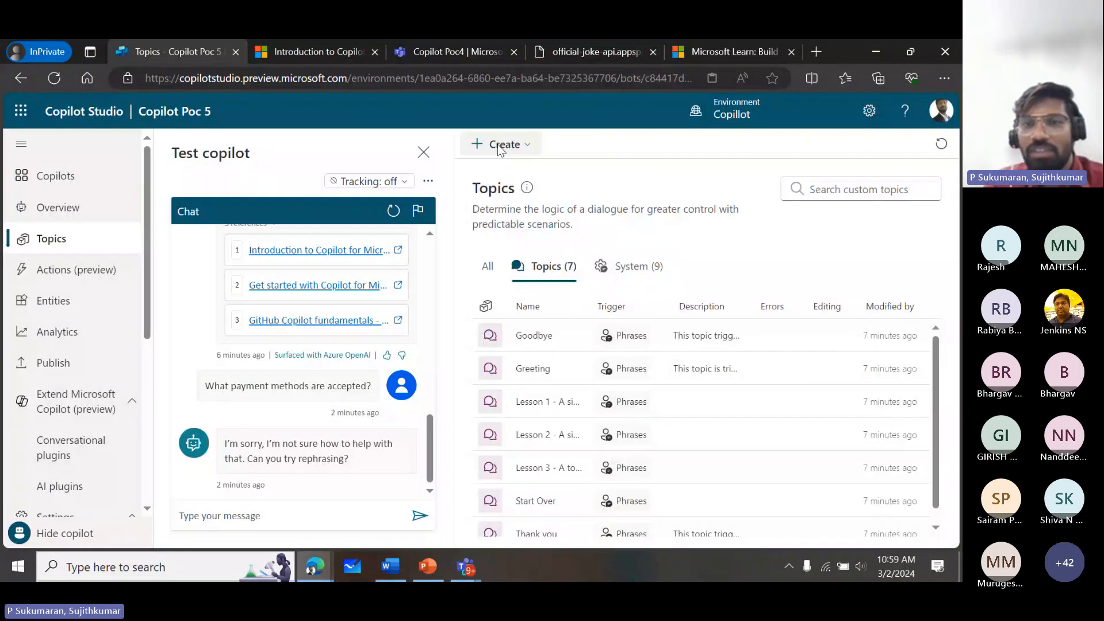
left_click(505, 145)
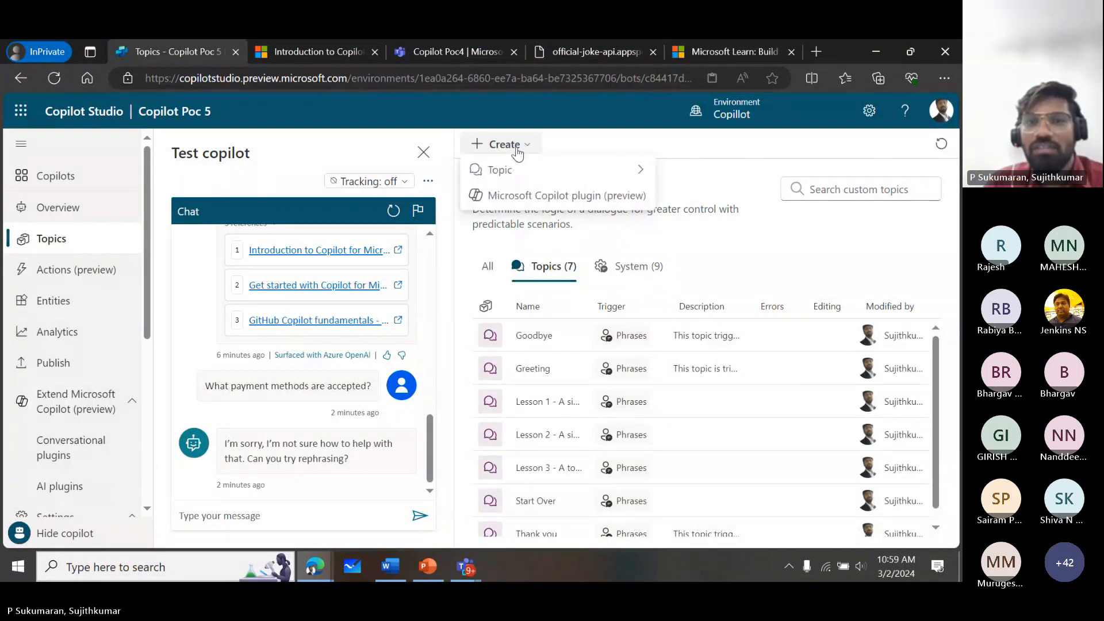
mouse_move(525, 170)
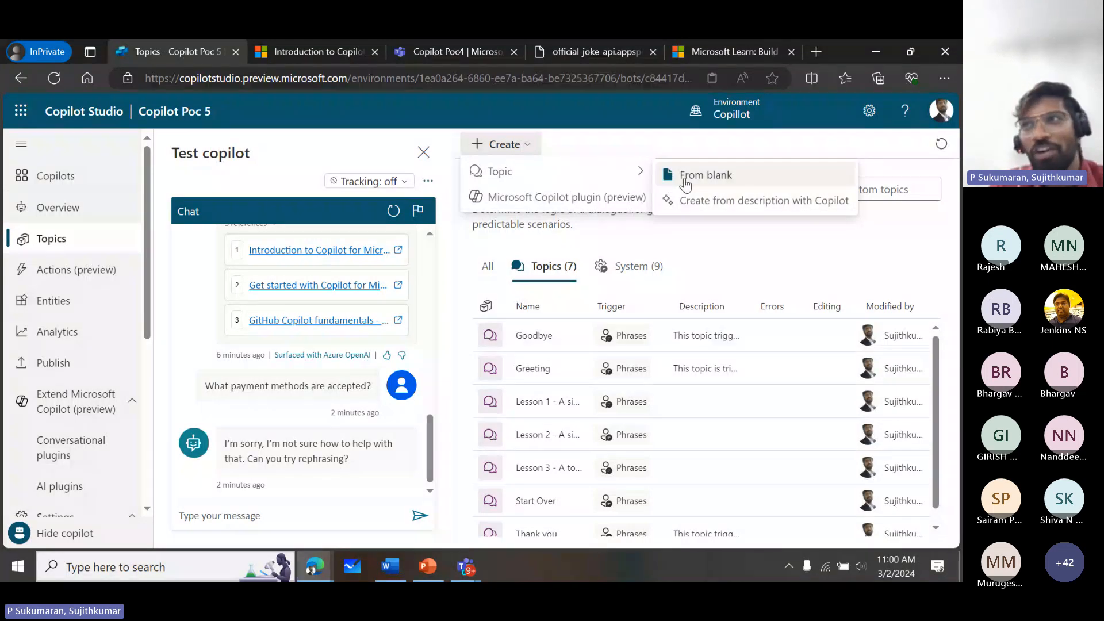
left_click(685, 183)
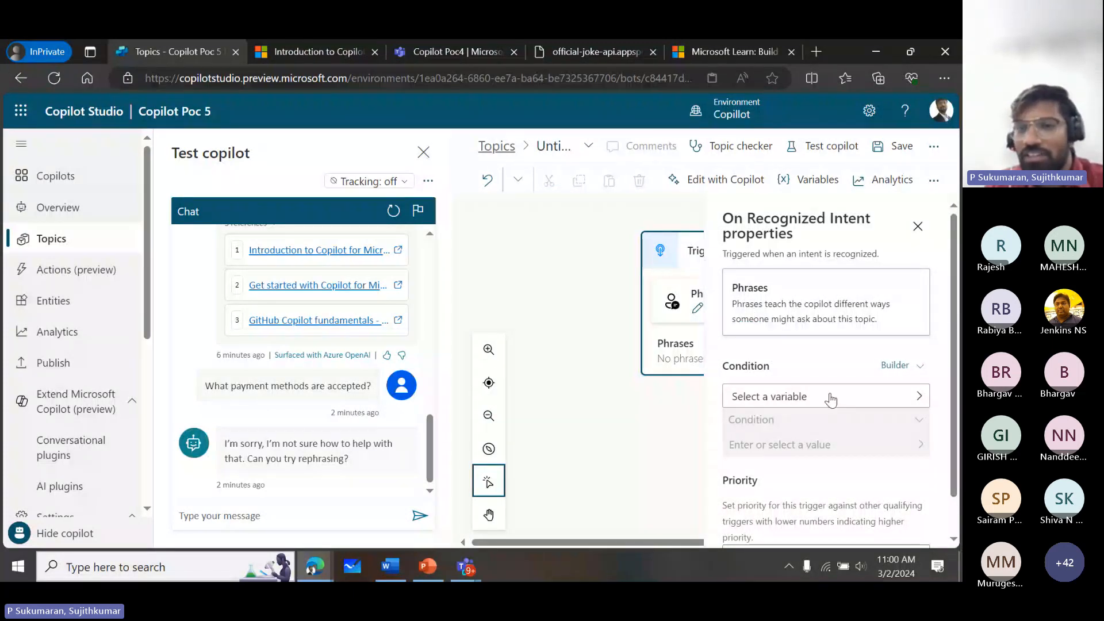
- Add "Joke" as a trigger phrase of the new topic
left_click(858, 310)
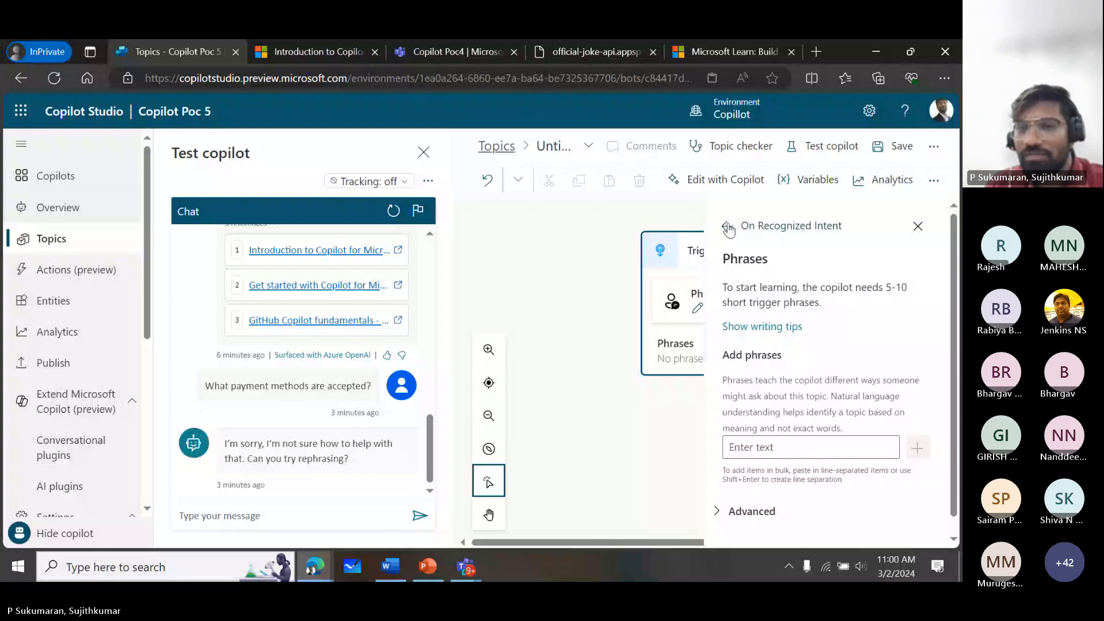
left_click(754, 444)
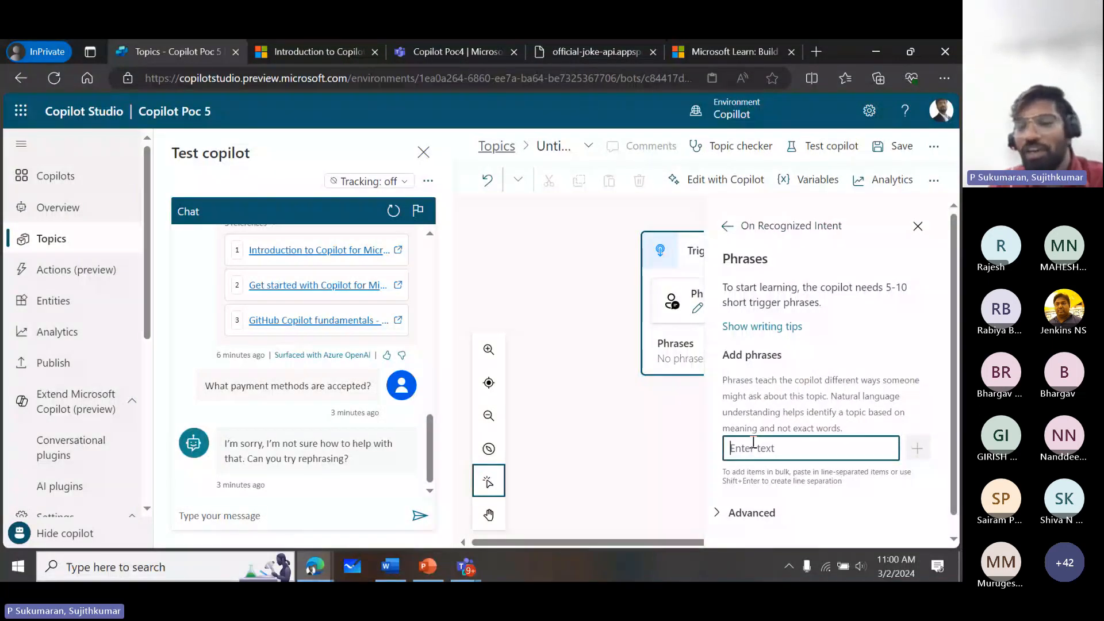
type("Joke")
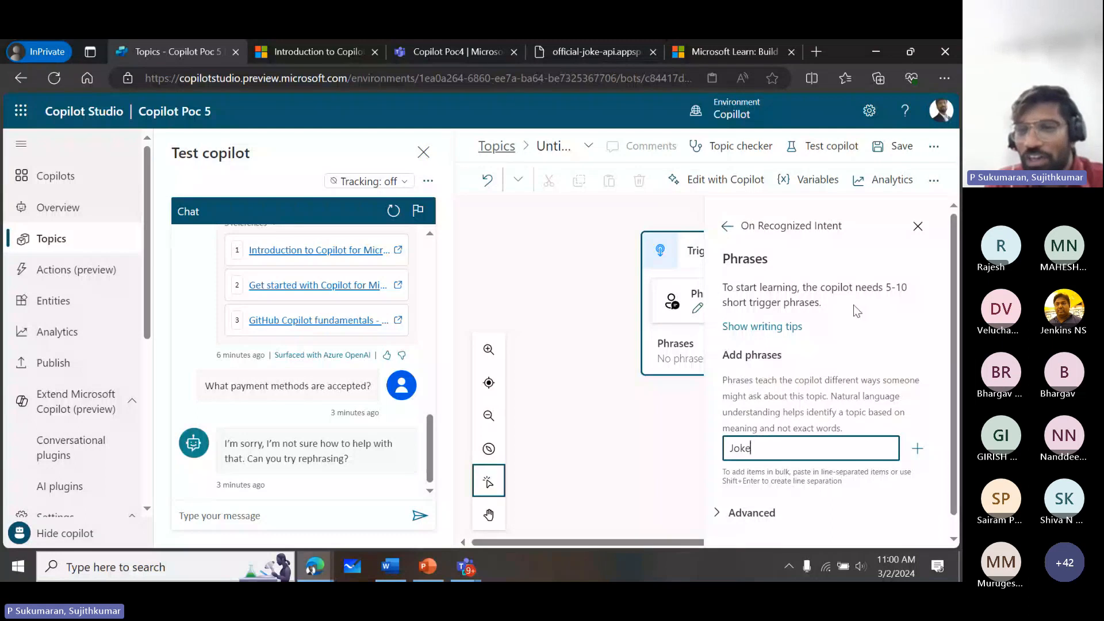
left_click_drag(952, 464, 951, 478)
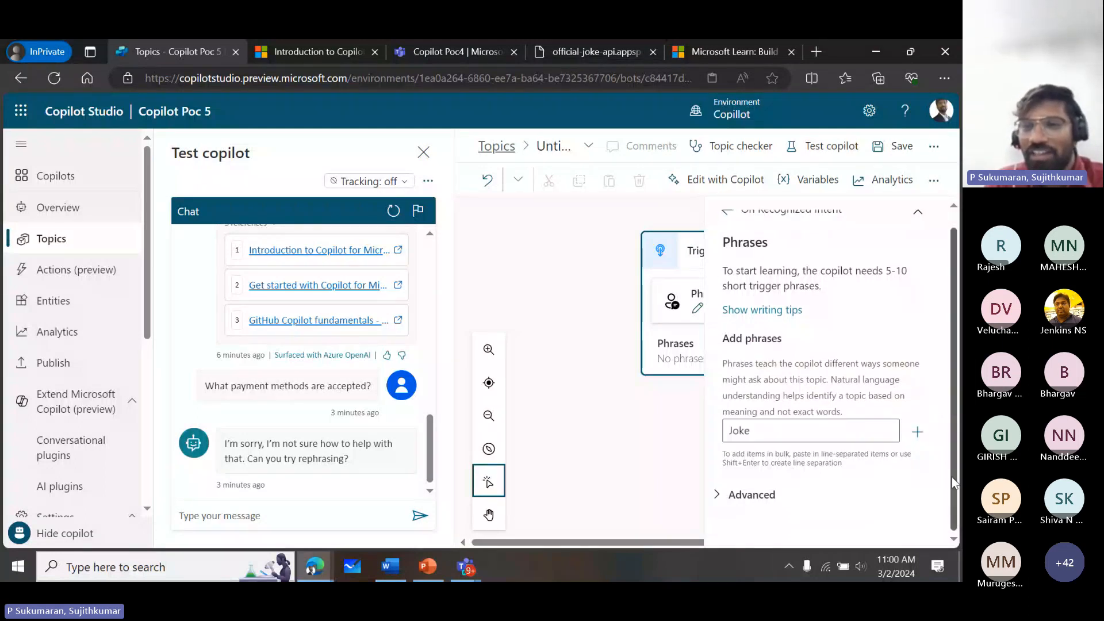
left_click(923, 437)
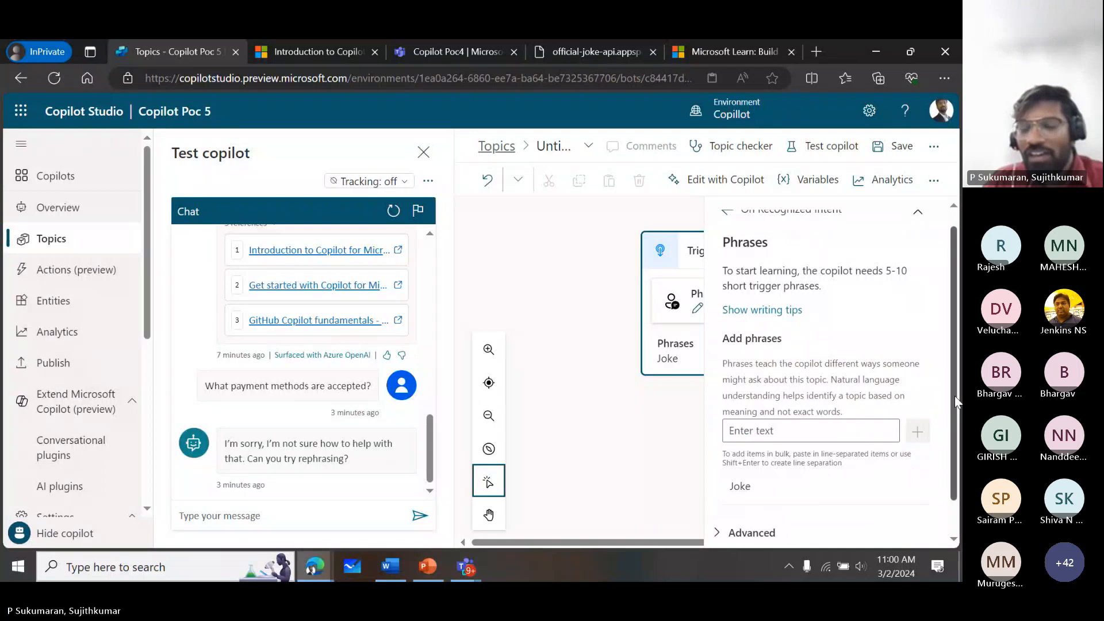
scroll(955, 396, "down", 1)
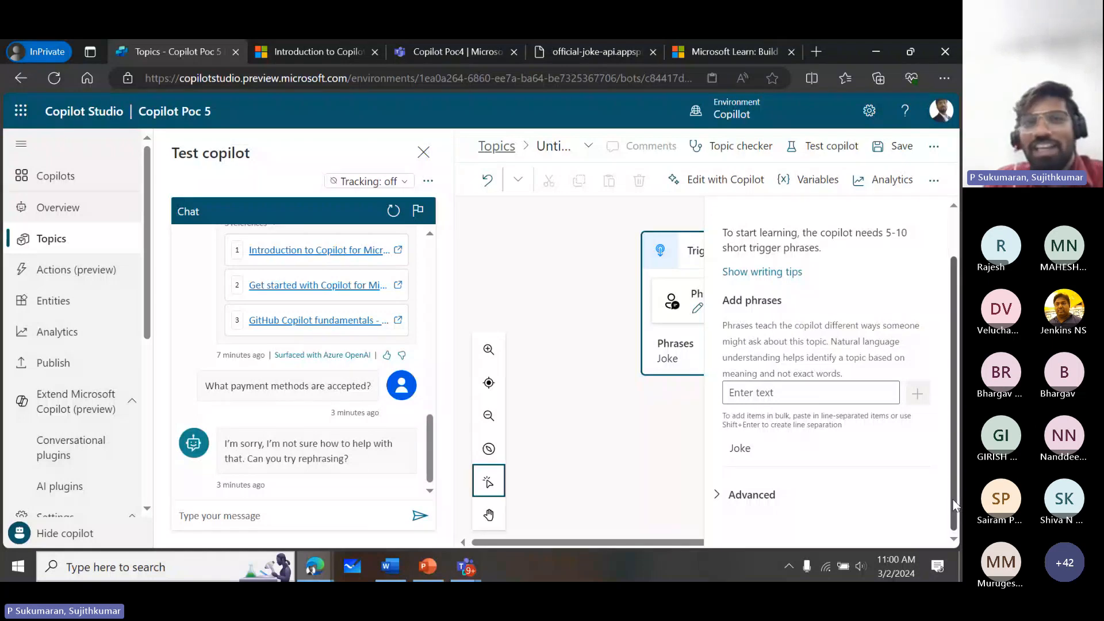
- Switch to the official-joke-api random_joke page and reload it to fetch another joke
left_click(623, 48)
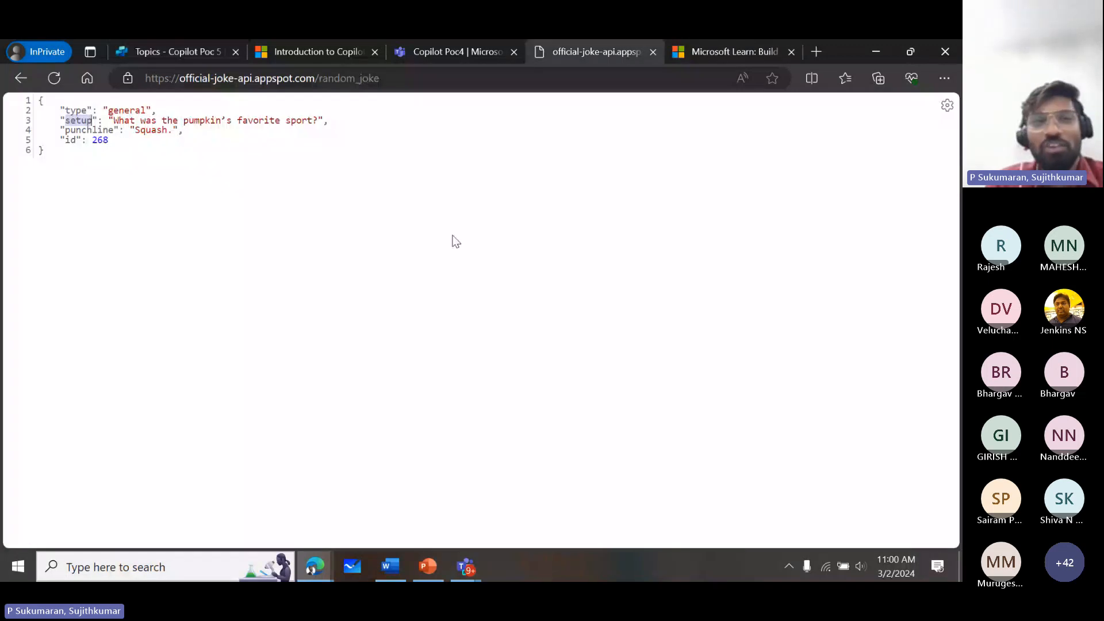
left_click(396, 81)
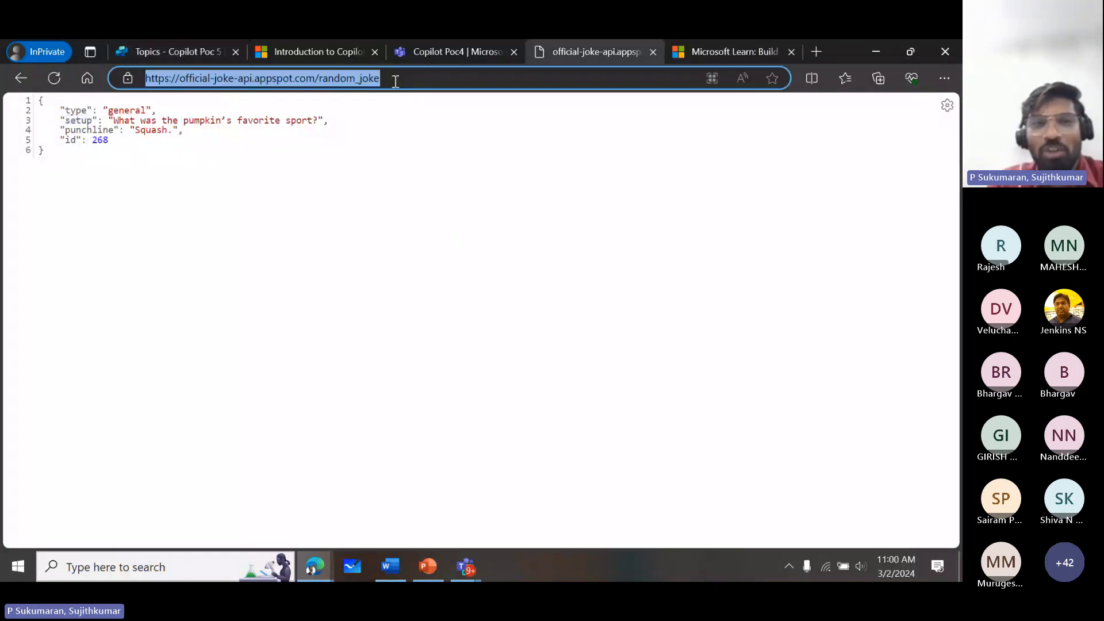
key("Return")
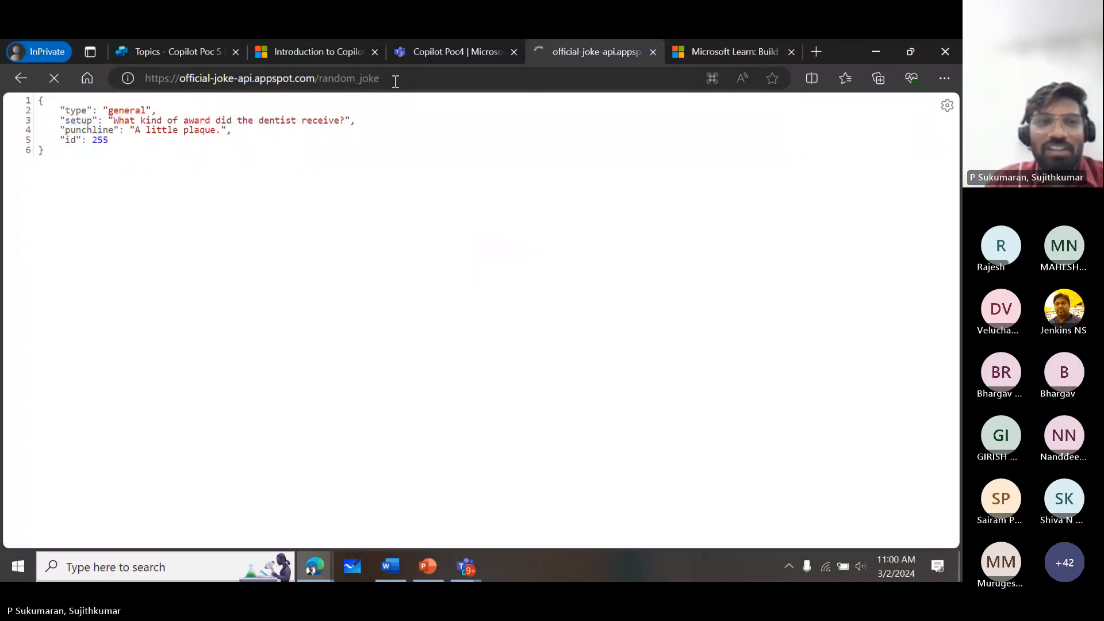
- Reload the random_joke page twice to fetch new jokes and examine the returned setup and punchline text
key("F5")
left_click(396, 81)
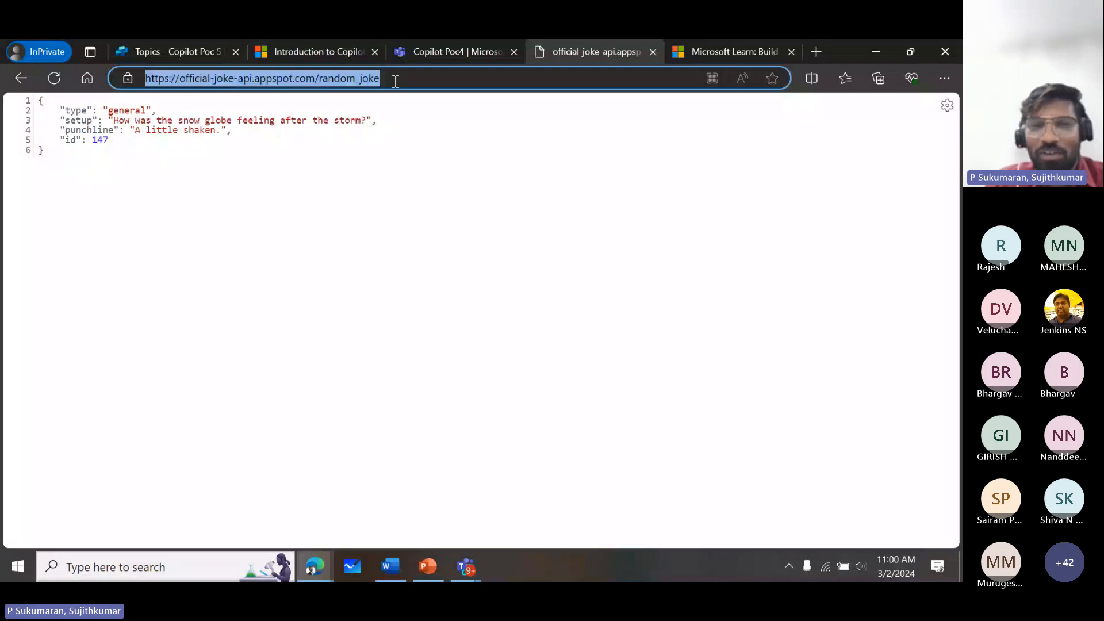
key("Return")
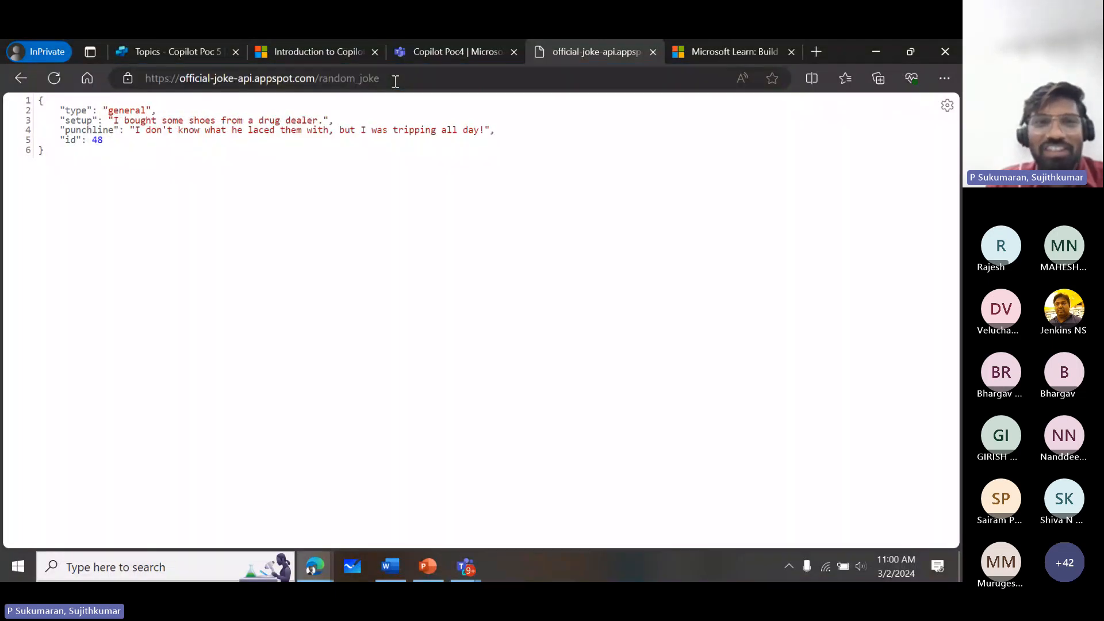
left_click(394, 79)
left_click(134, 134)
left_click_drag(134, 133, 485, 129)
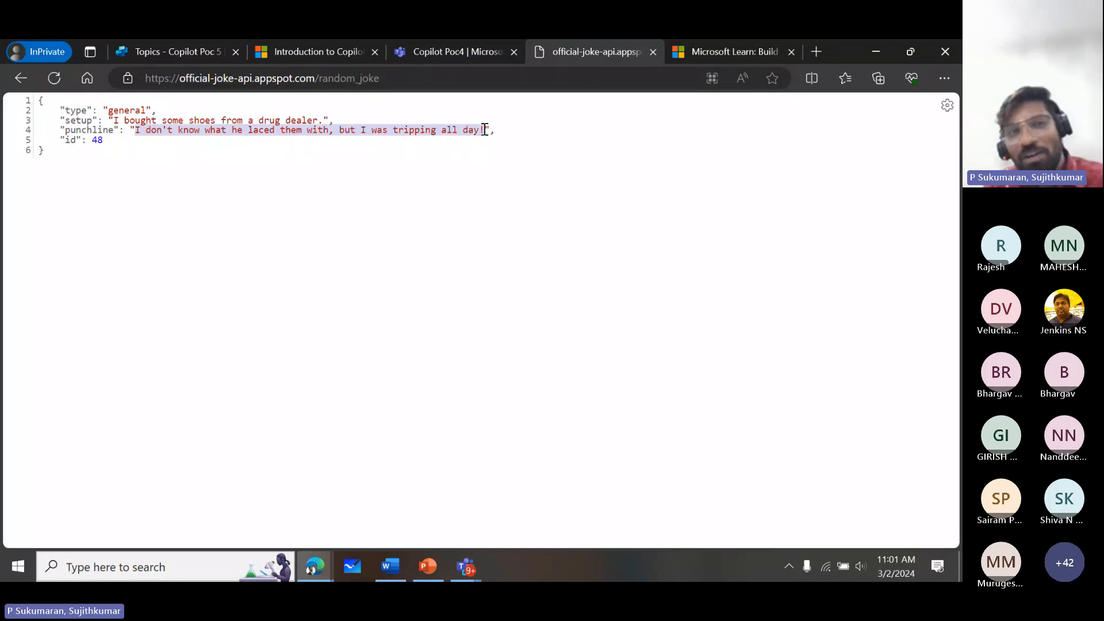
scroll(485, 130, "up", 2)
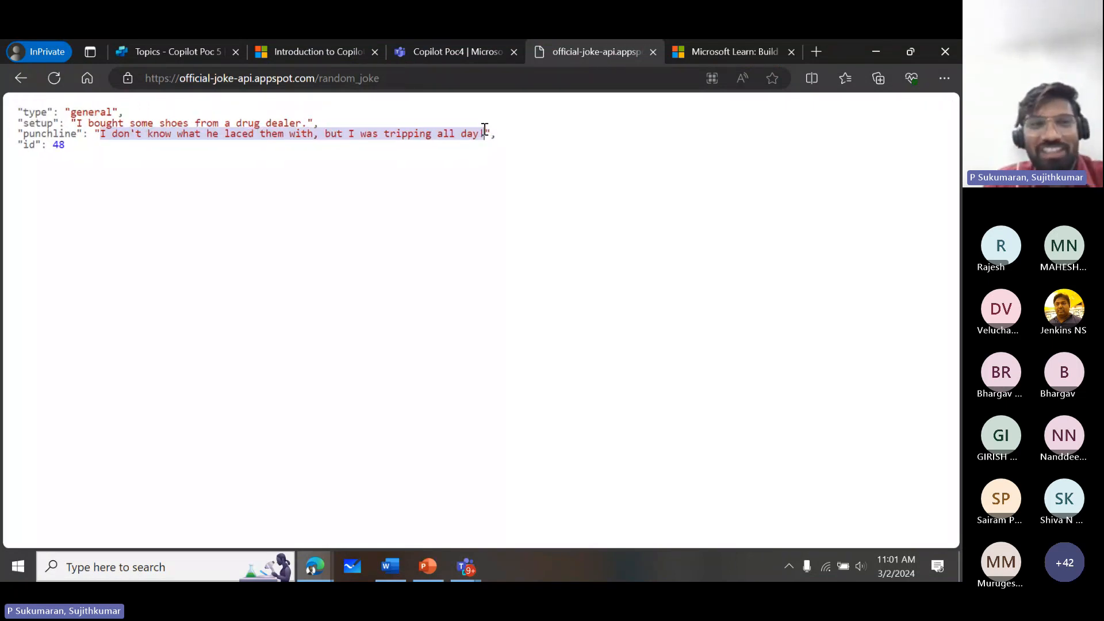
left_click(390, 84)
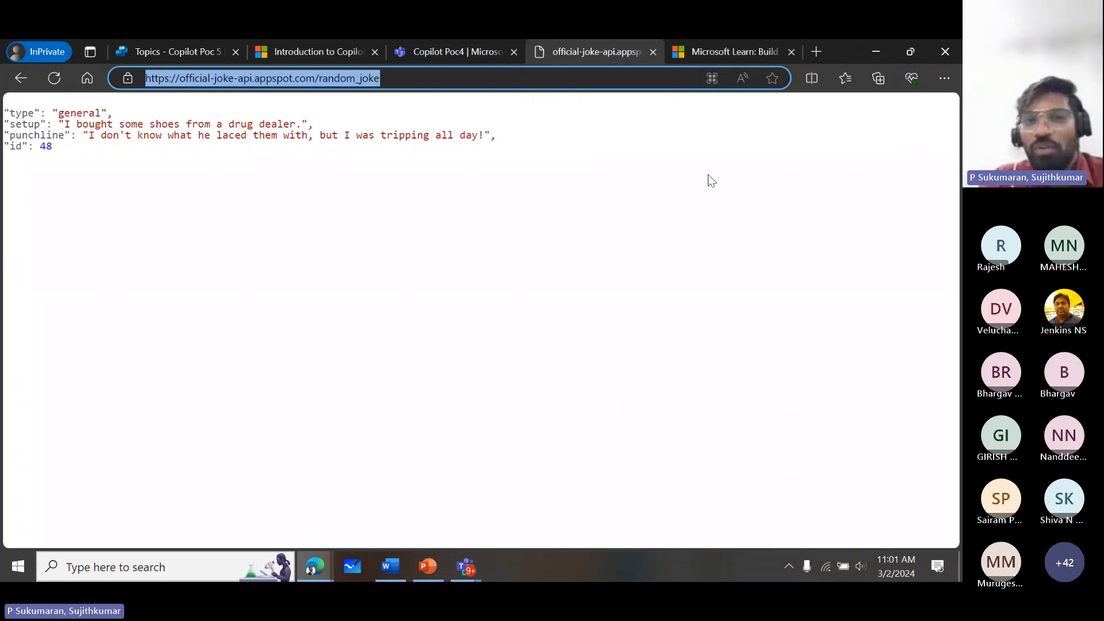
- Restore the InPrivate browser window from full screen to a smaller size over the Word document
left_click(315, 567)
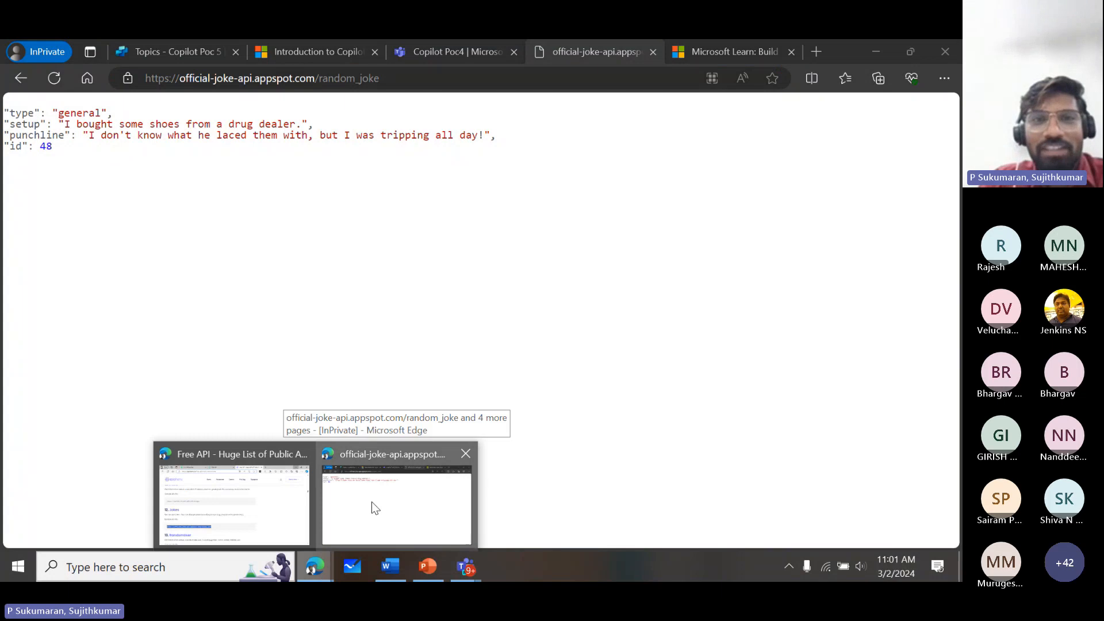
left_click(372, 503)
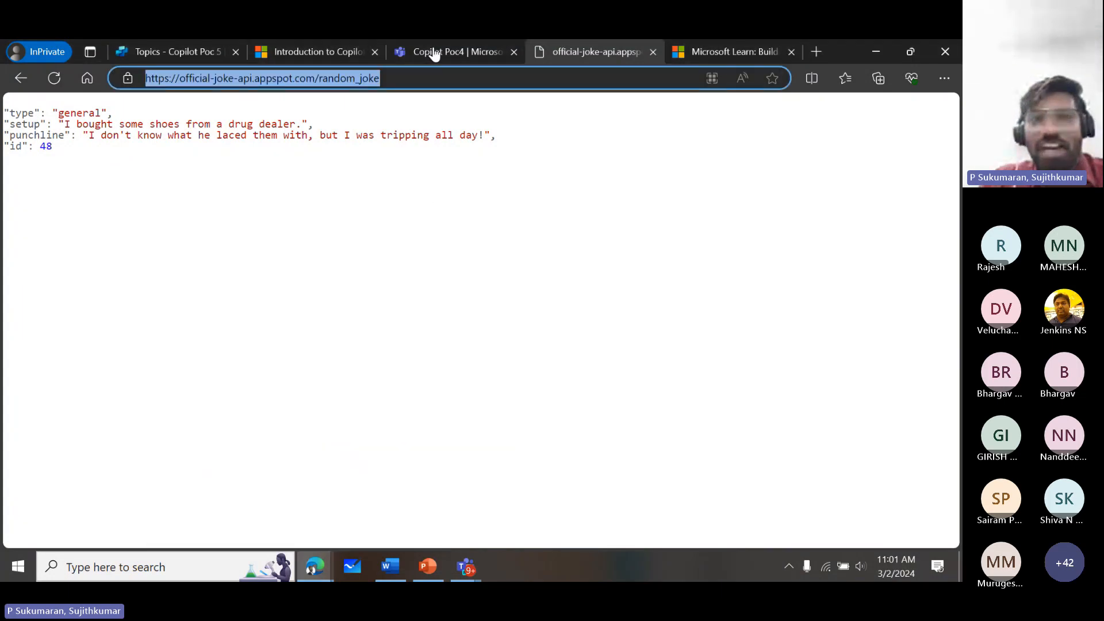
left_click(915, 50)
left_click_drag(845, 91, 841, 109)
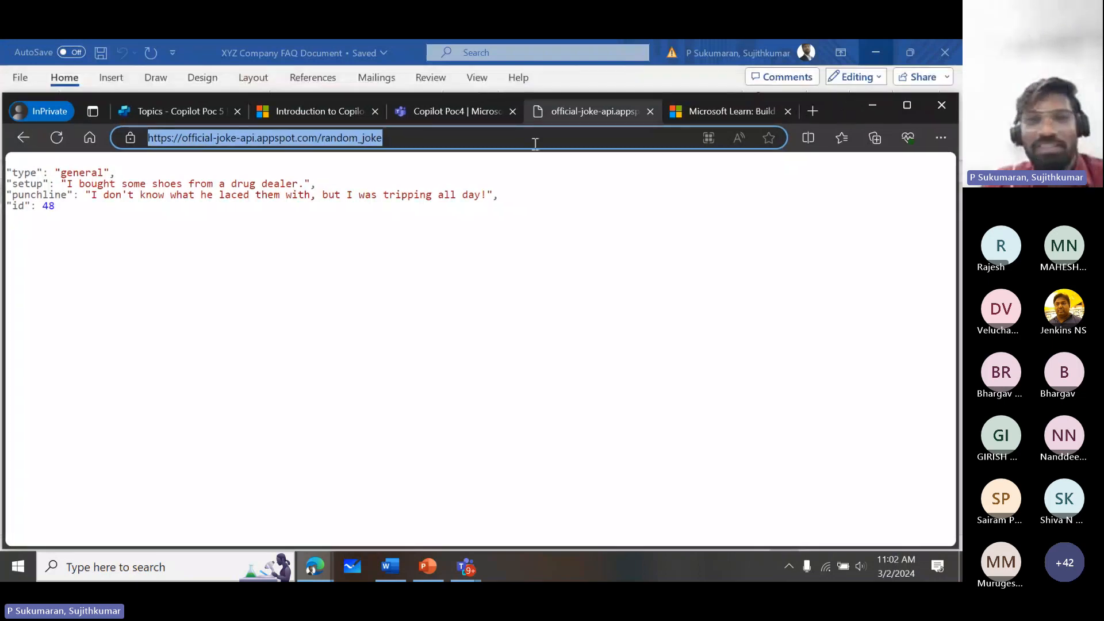
- Close the "Introduction to Copilot for Microsoft 365" page and return to the Copilot Poc 5 topic being authored
left_click(449, 112)
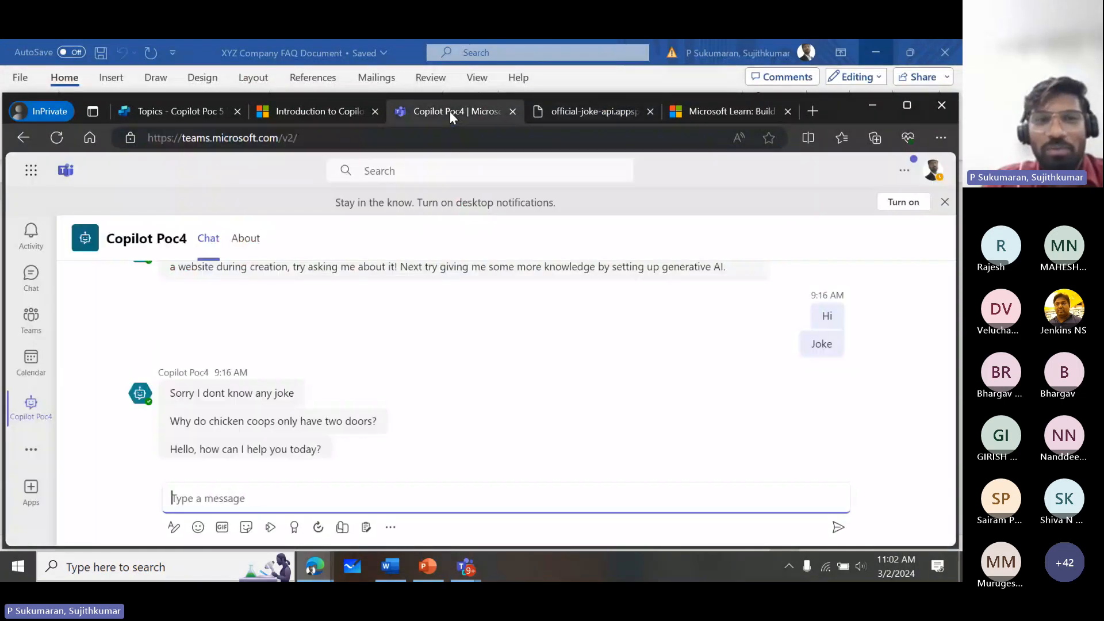
left_click(341, 111)
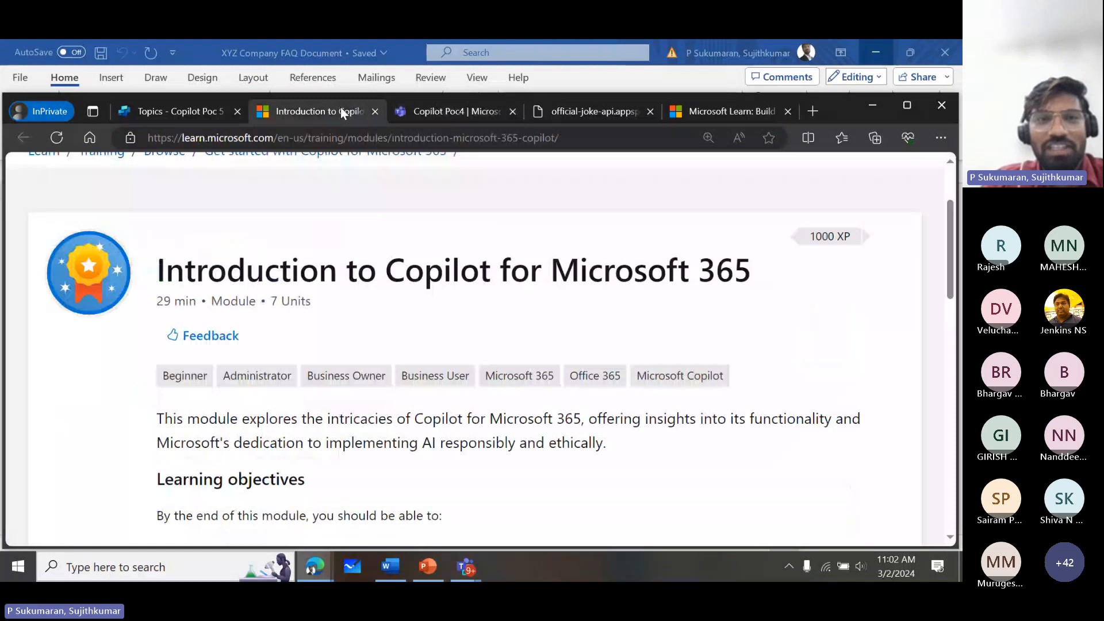
middle_click(317, 118)
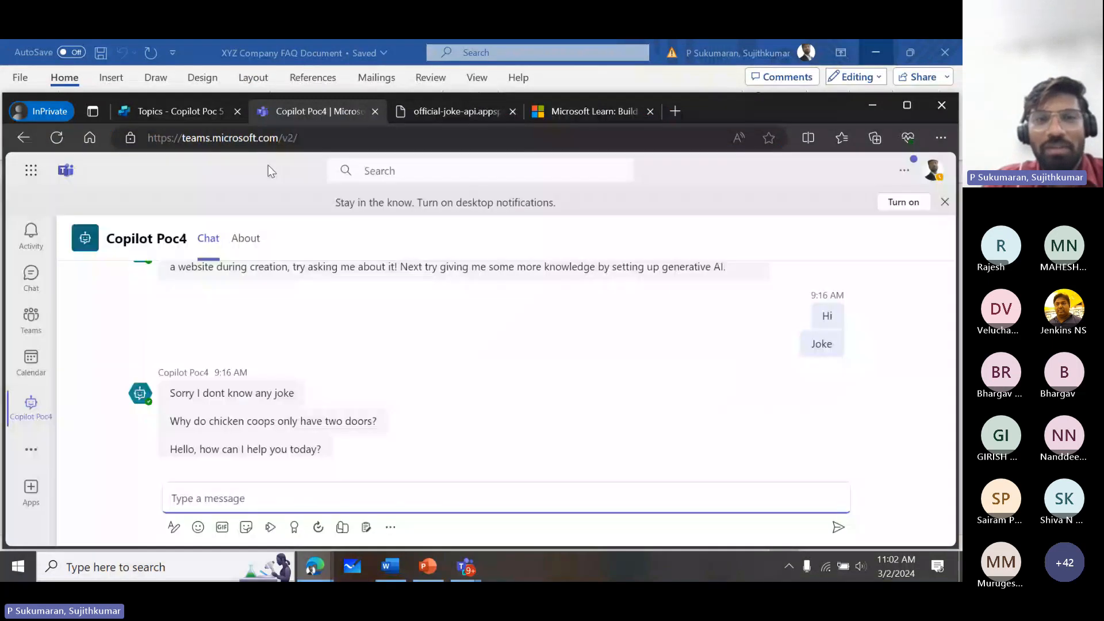
left_click(202, 112)
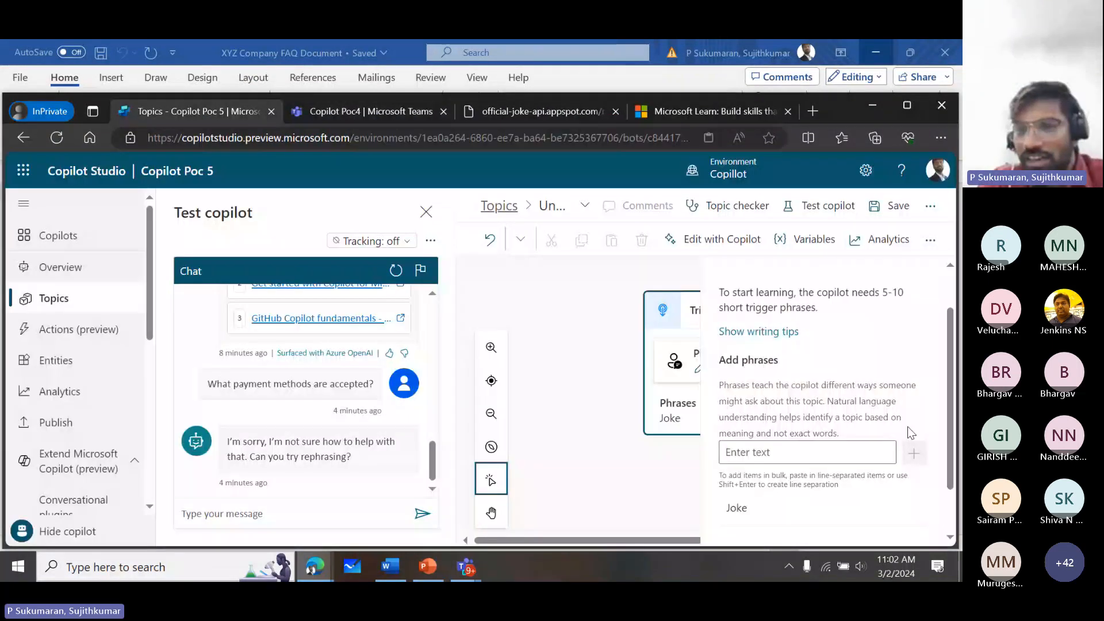
- Deselect the trigger node and close its phrase properties to reveal the authoring canvas
scroll(911, 433, "down", 1)
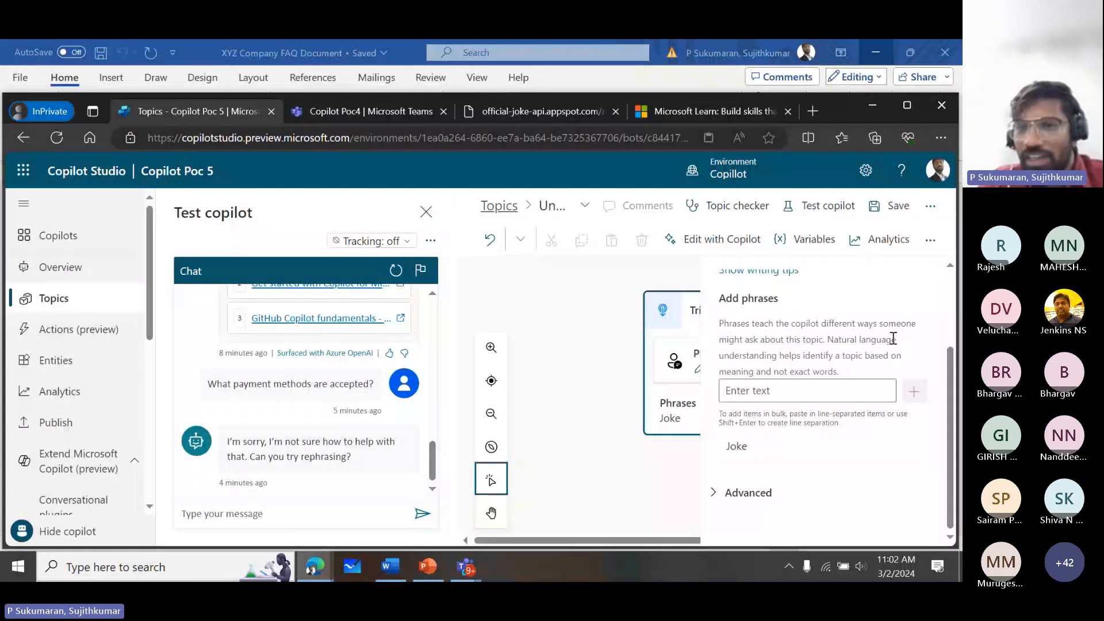
left_click(610, 366)
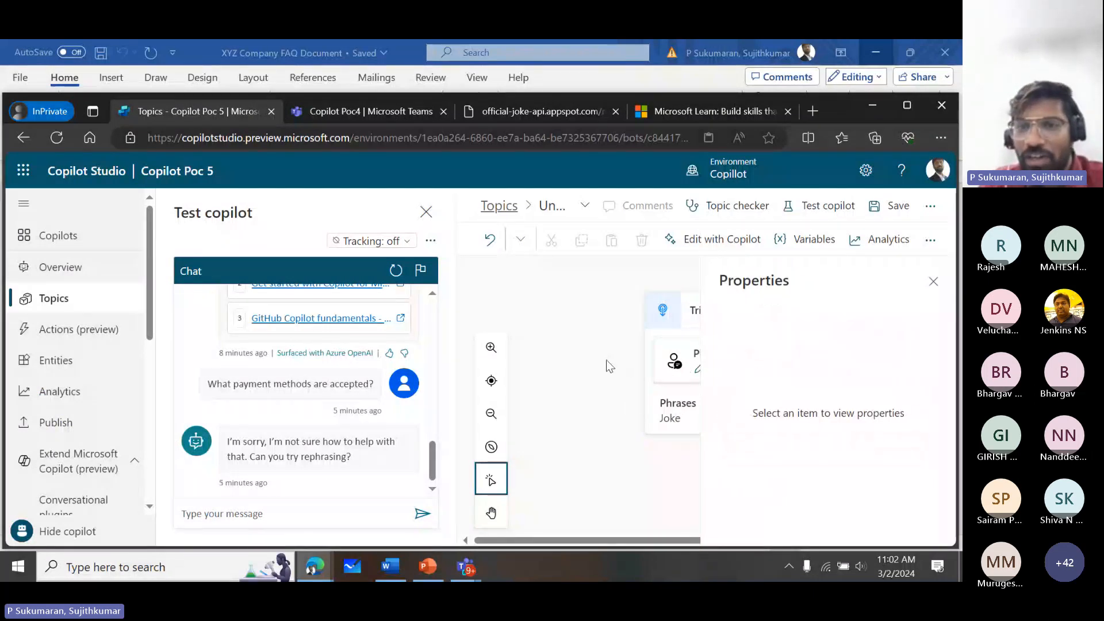
left_click(933, 282)
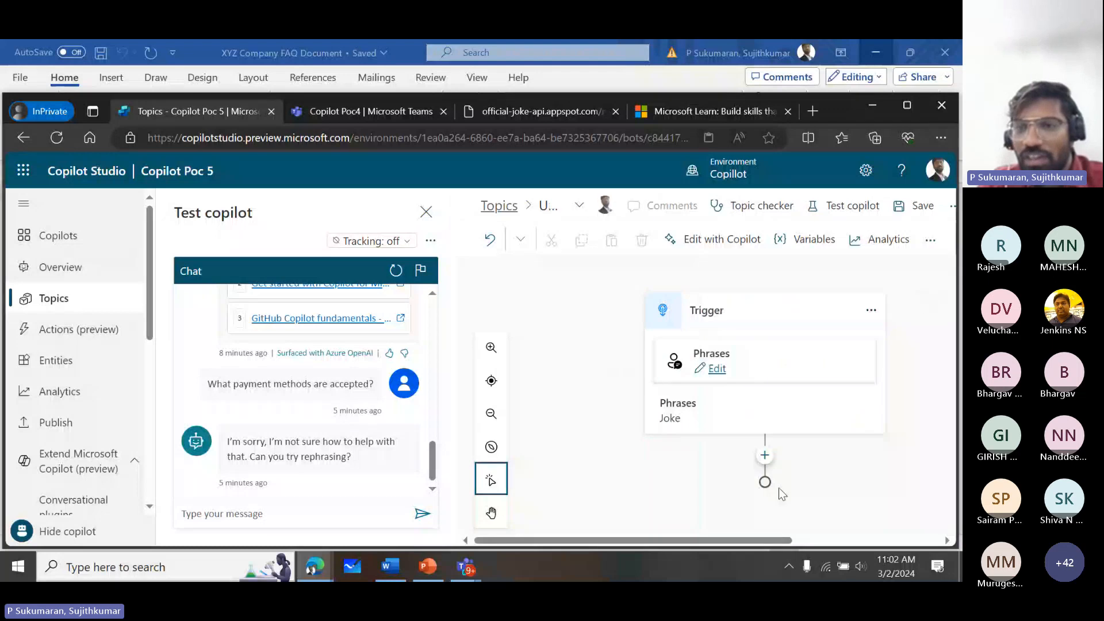
- Add a message node below the Joke trigger with the text "I dont know the Joke"
left_click(765, 456)
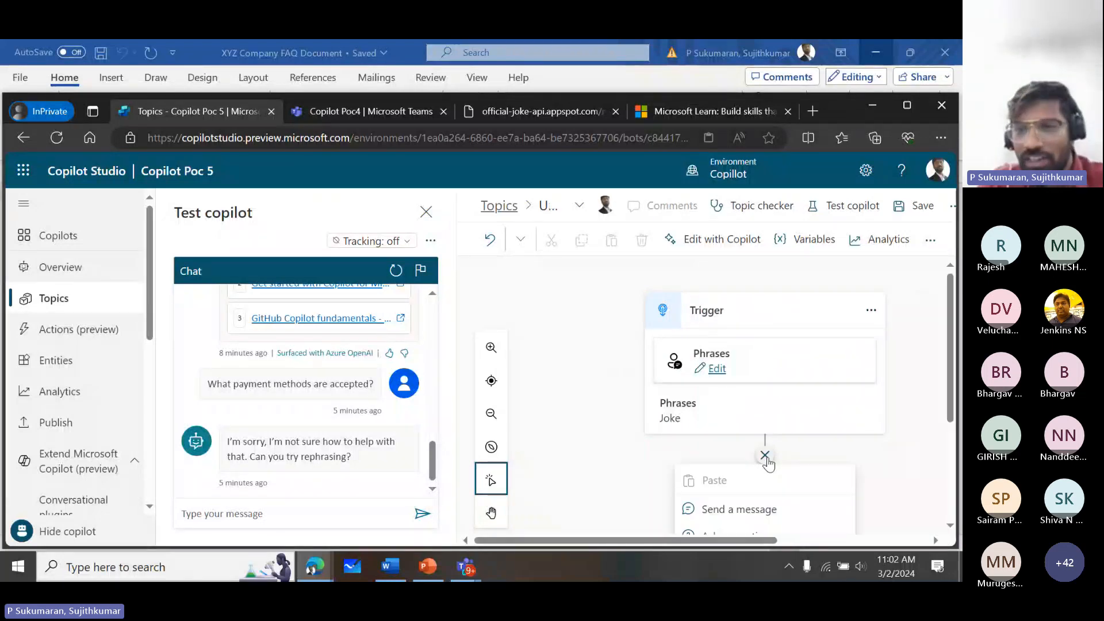
left_click_drag(950, 399, 945, 467)
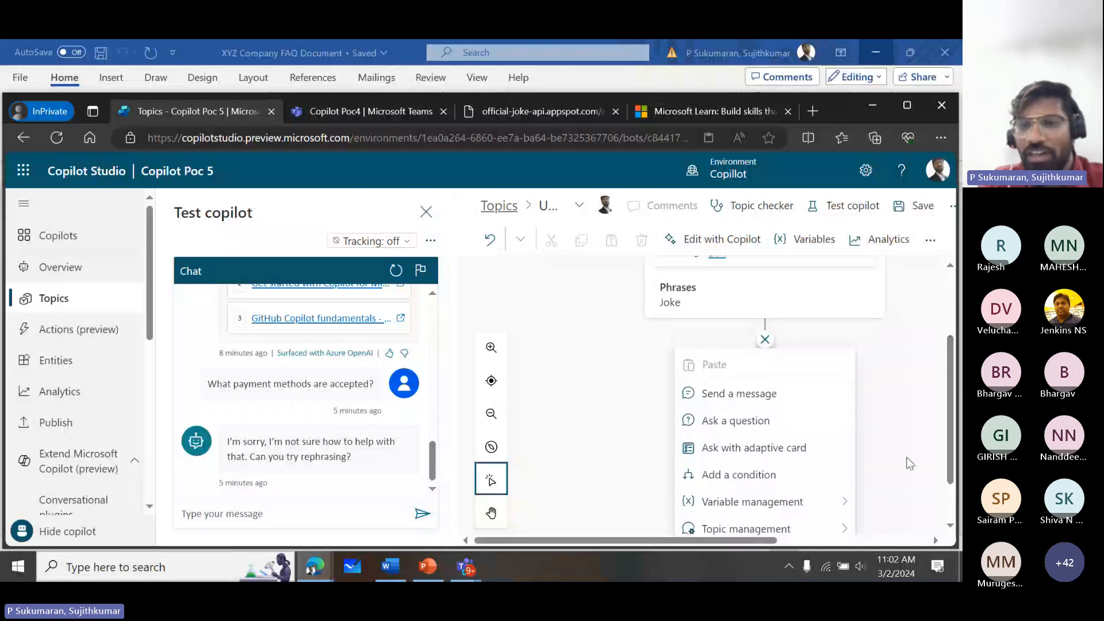
scroll(765, 345, "down", 1)
left_click(764, 333)
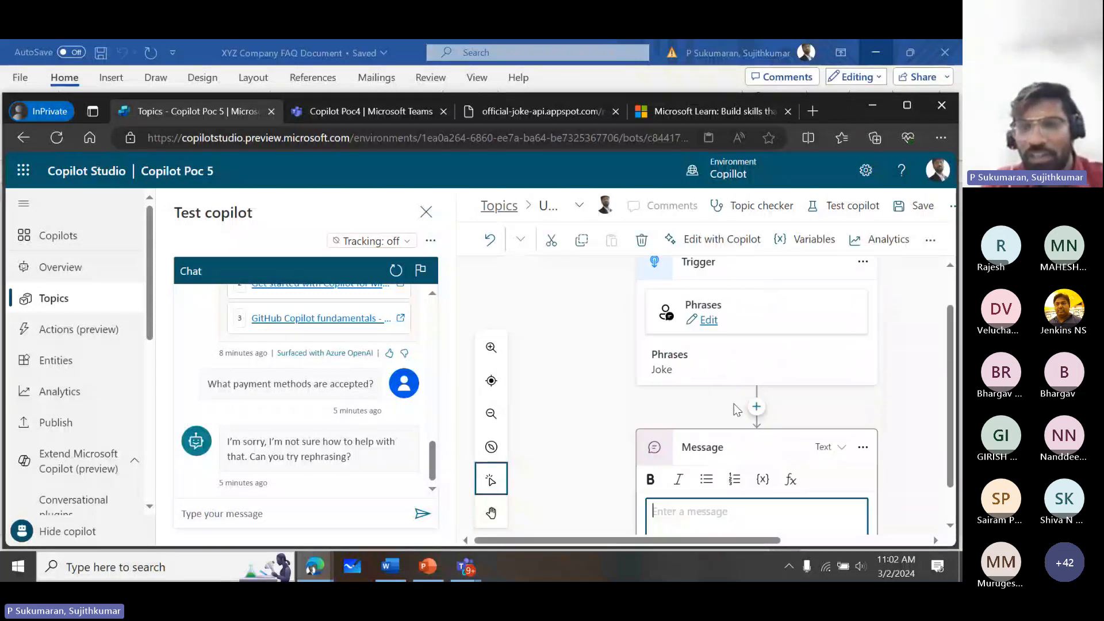
left_click(719, 521)
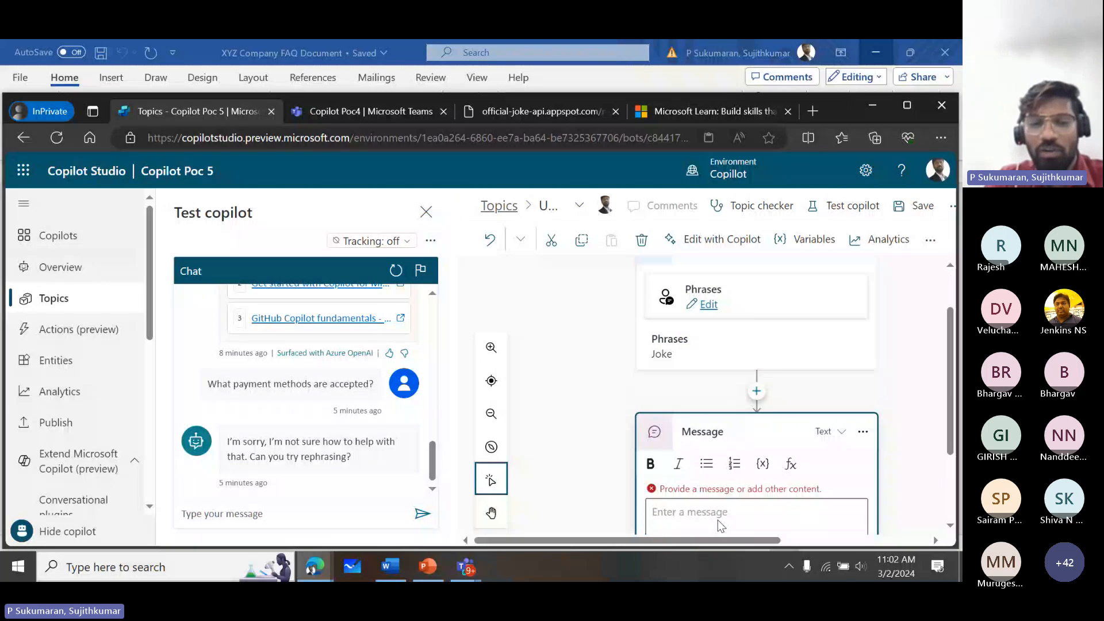
left_click(691, 510)
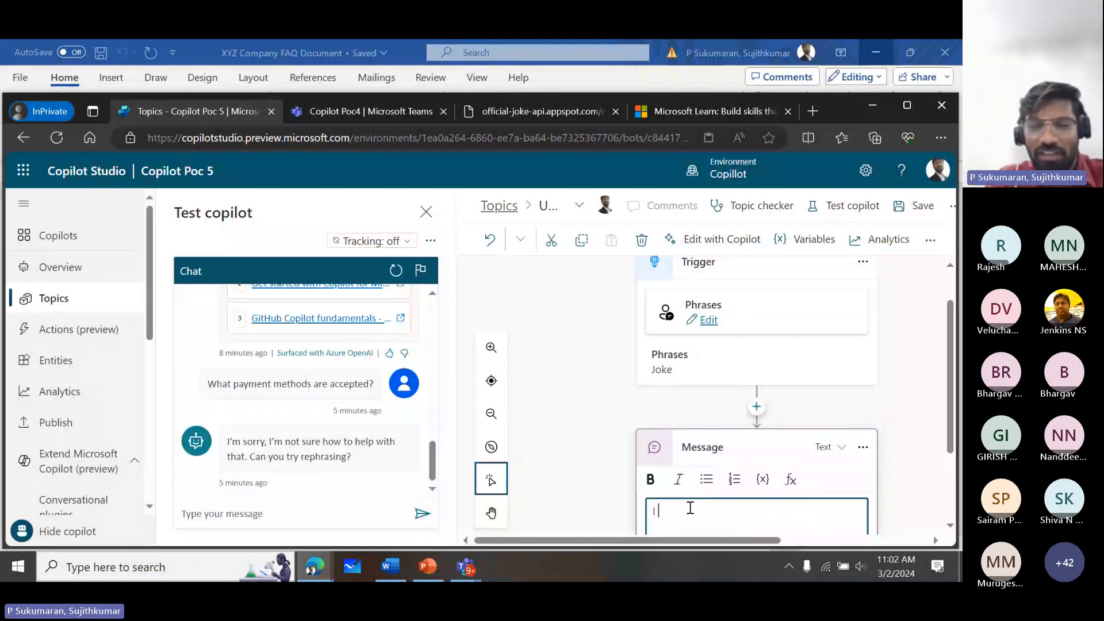
type("I dont k")
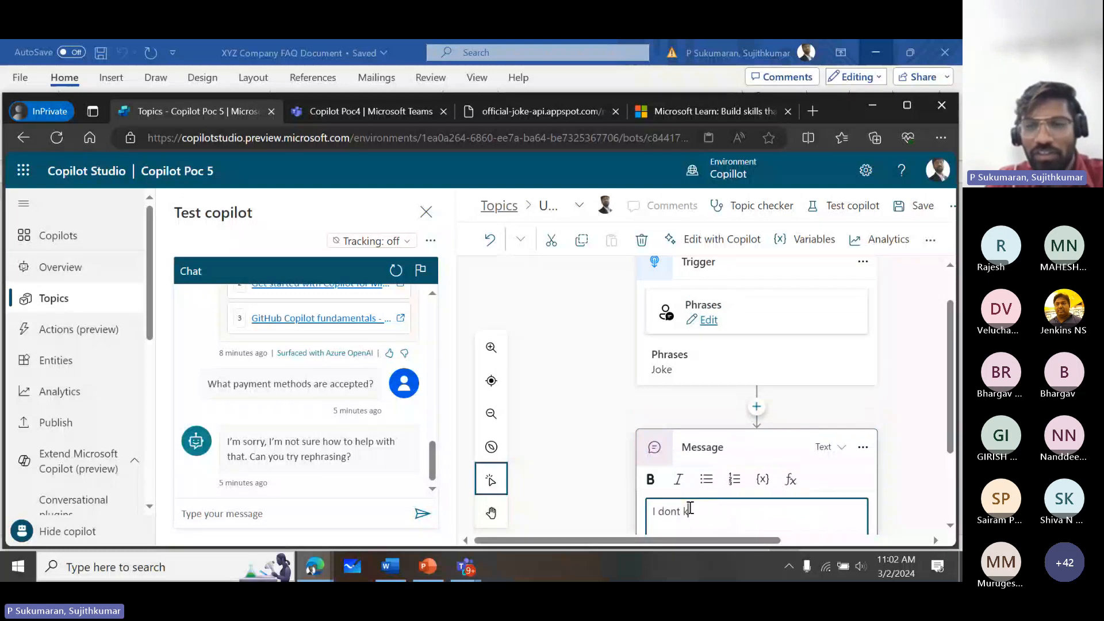
type("now the ")
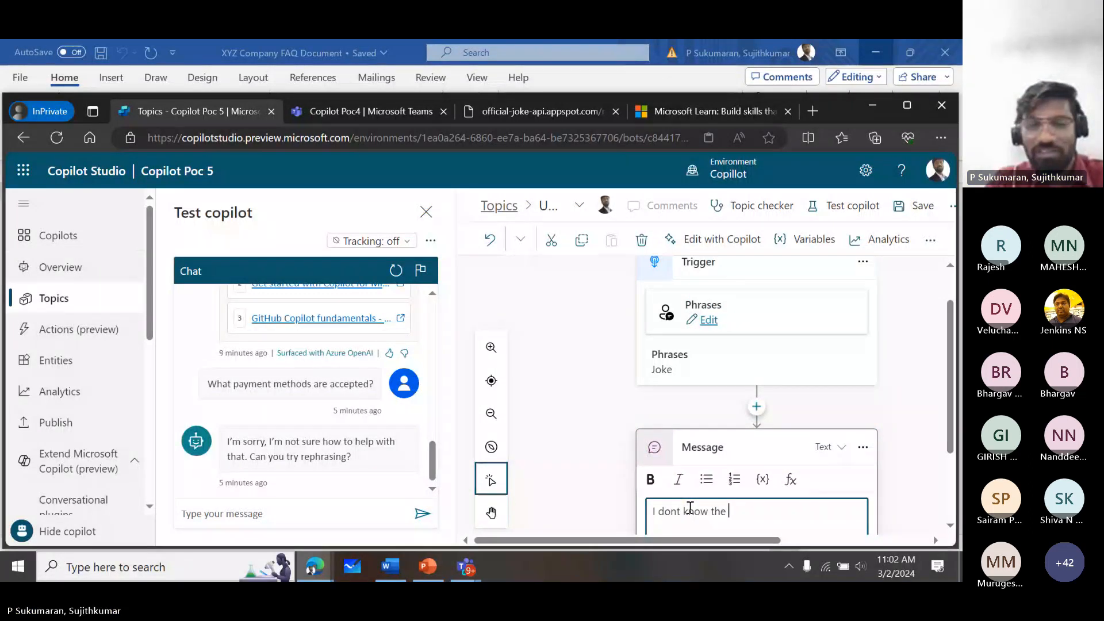
type("Joke")
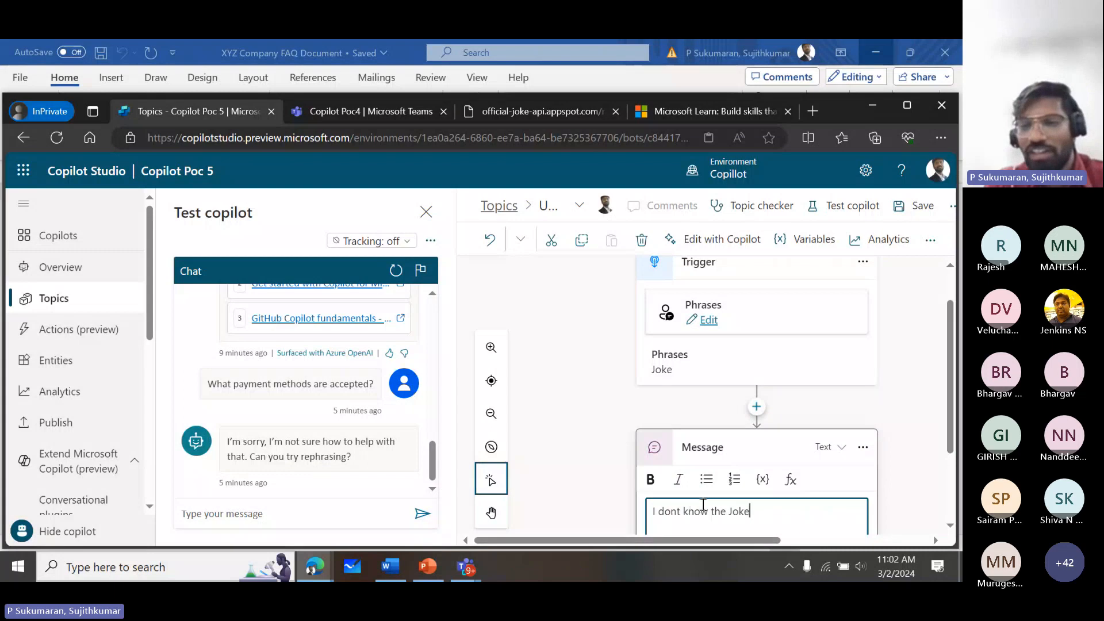
- Save the topic and test it by sending "Joke" in the test chat
left_click_drag(949, 361, 948, 401)
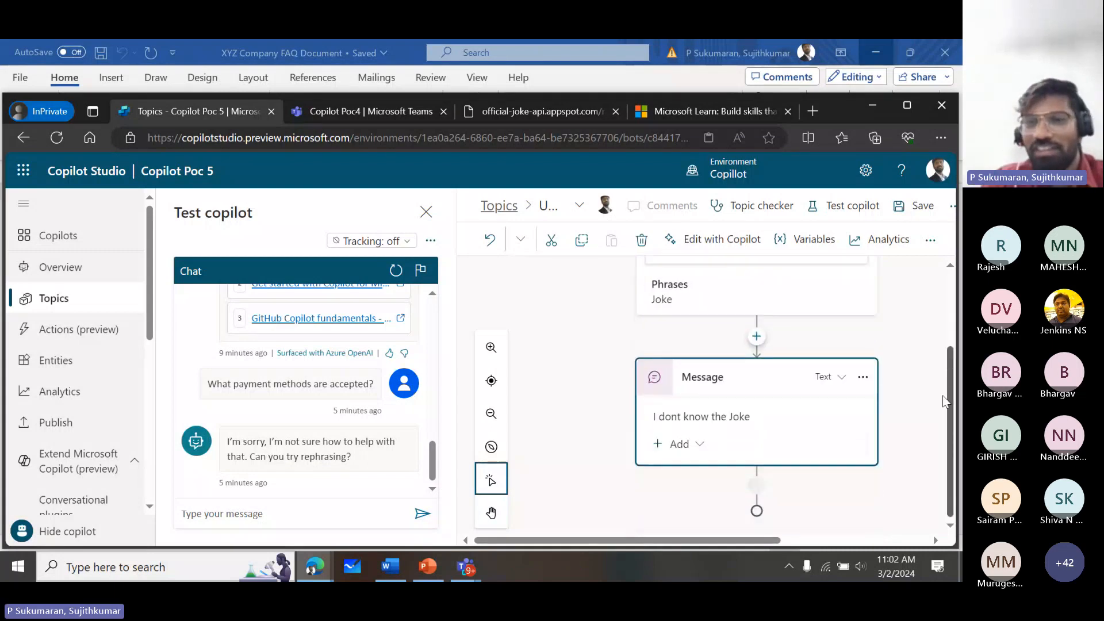
left_click(916, 205)
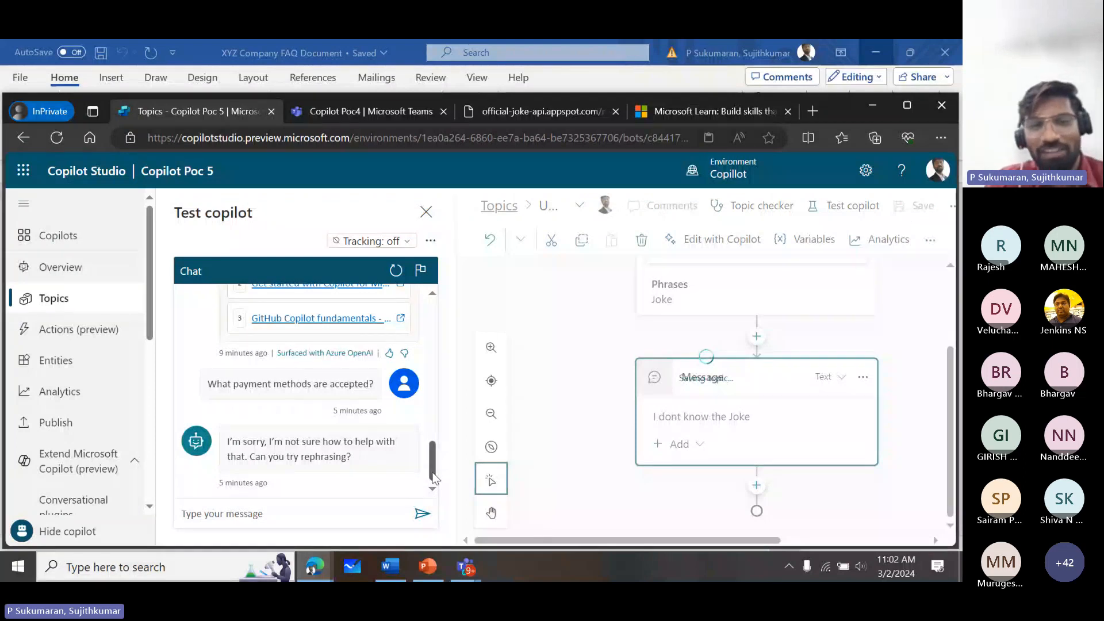
left_click(290, 515)
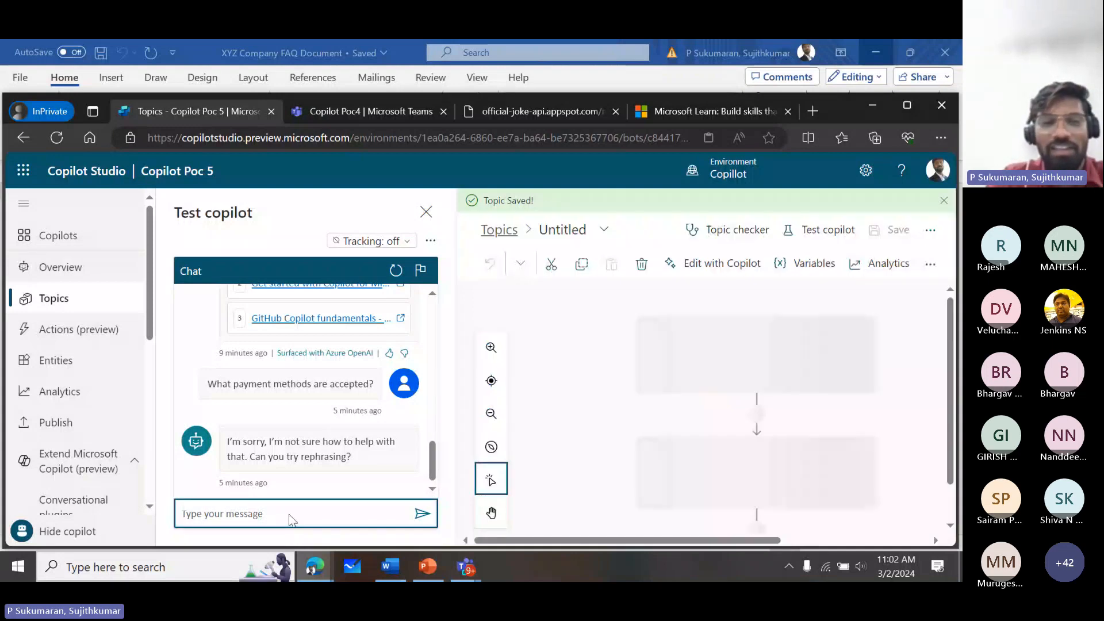
type("Joke")
key("Return")
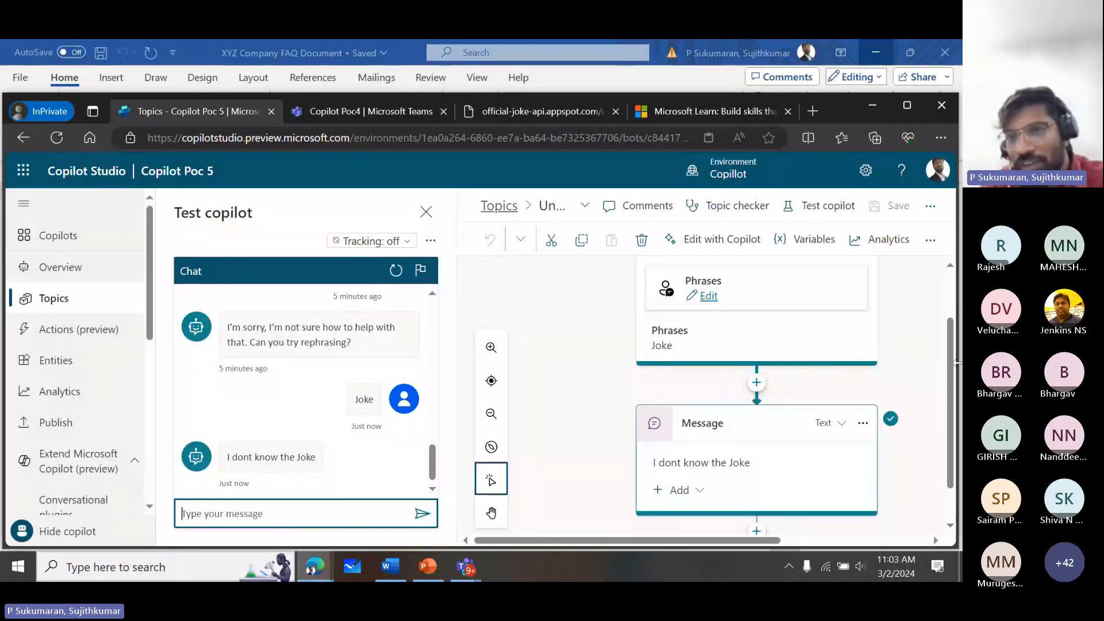
- Review the tested flow and add an action node calling the Joke1 flow after the message node
left_click_drag(951, 356, 947, 309)
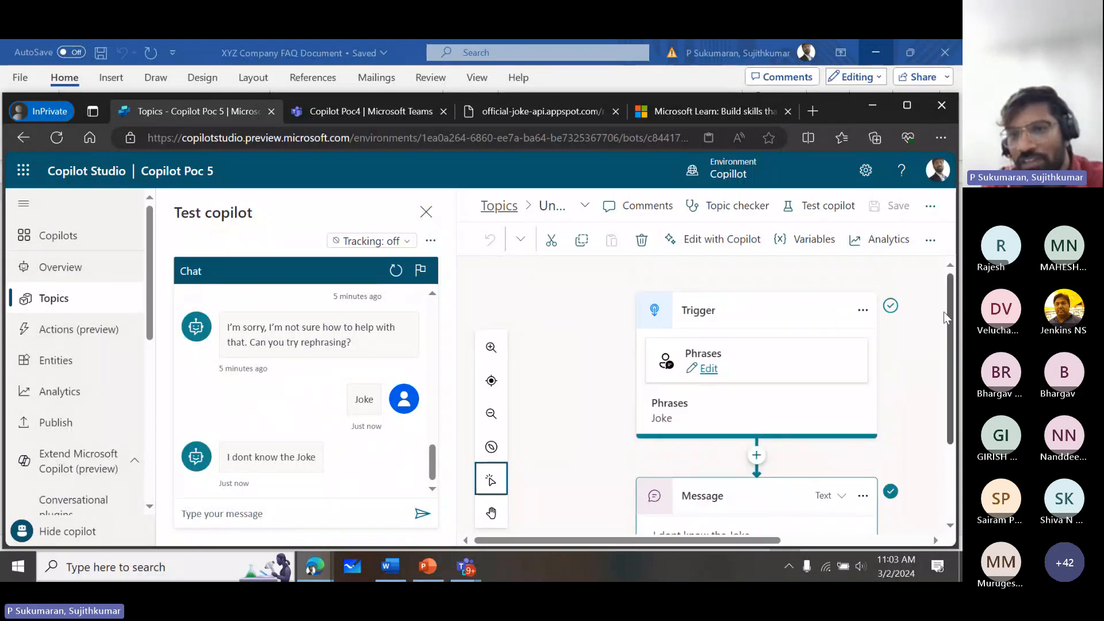
scroll(944, 312, "down", 2)
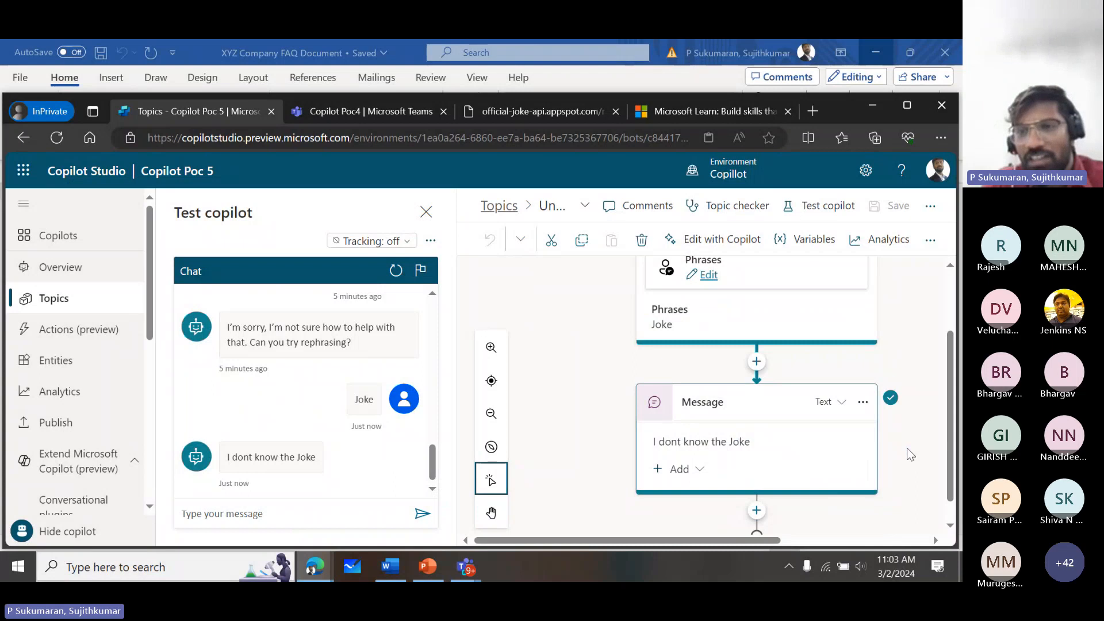
scroll(941, 425, "down", 1)
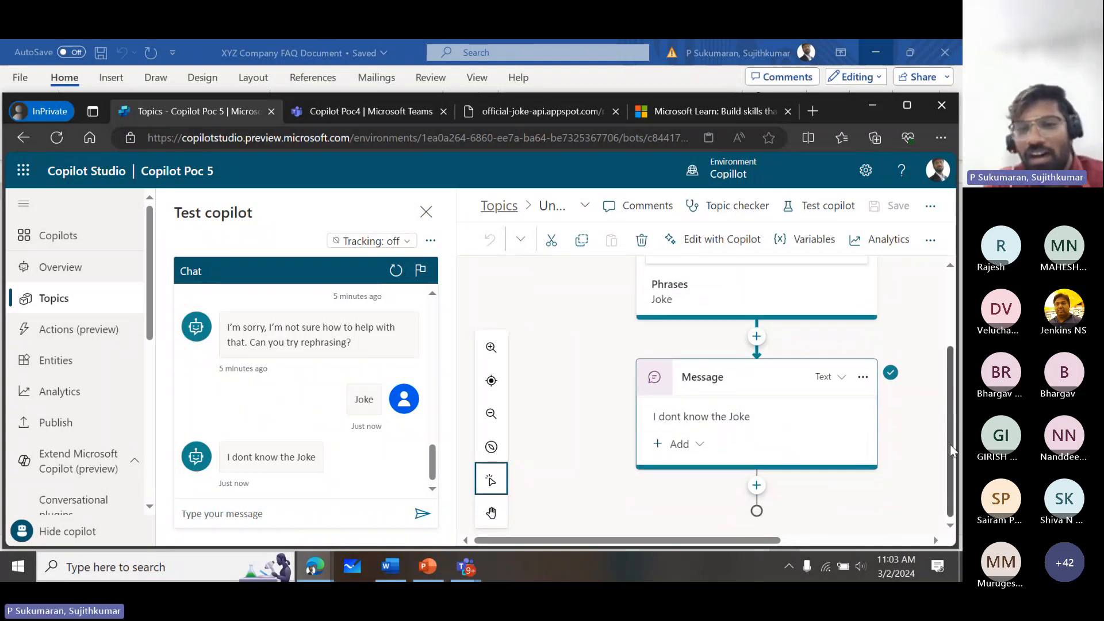
left_click(757, 486)
left_click_drag(951, 406, 953, 467)
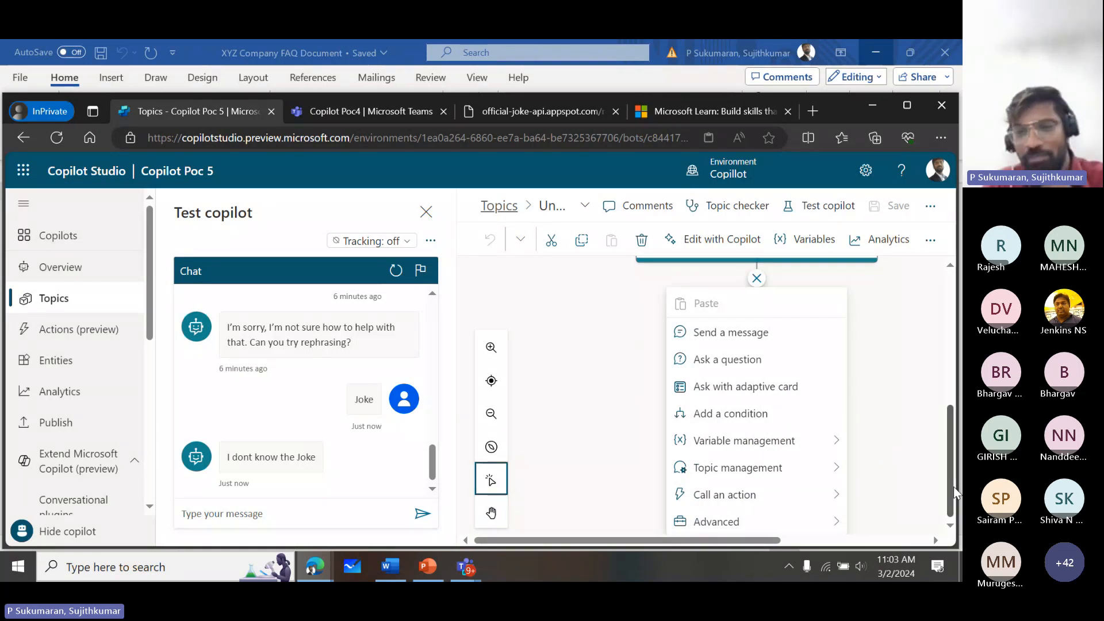
left_click(775, 495)
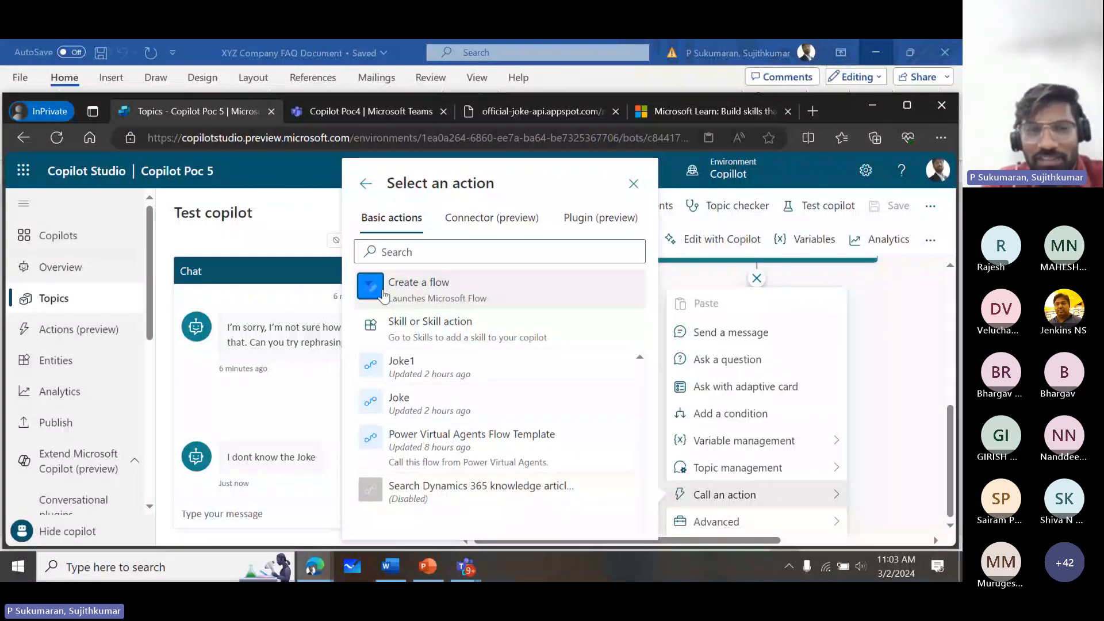
left_click(426, 373)
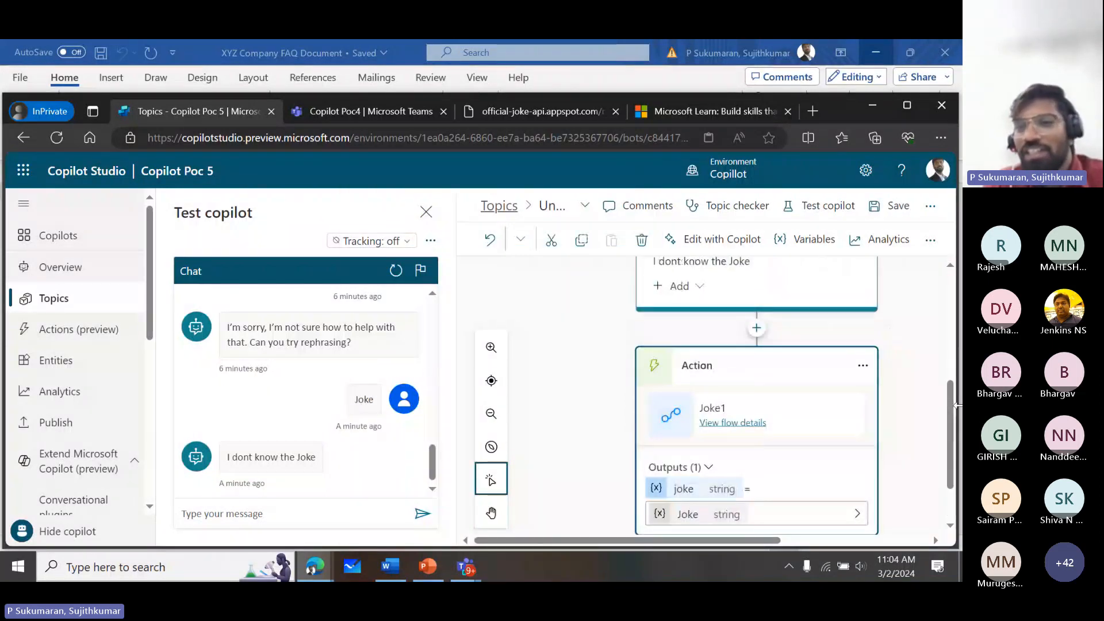
- Add a message node after the Joke1 action that sends the Joke variable
scroll(943, 453, "down", 1)
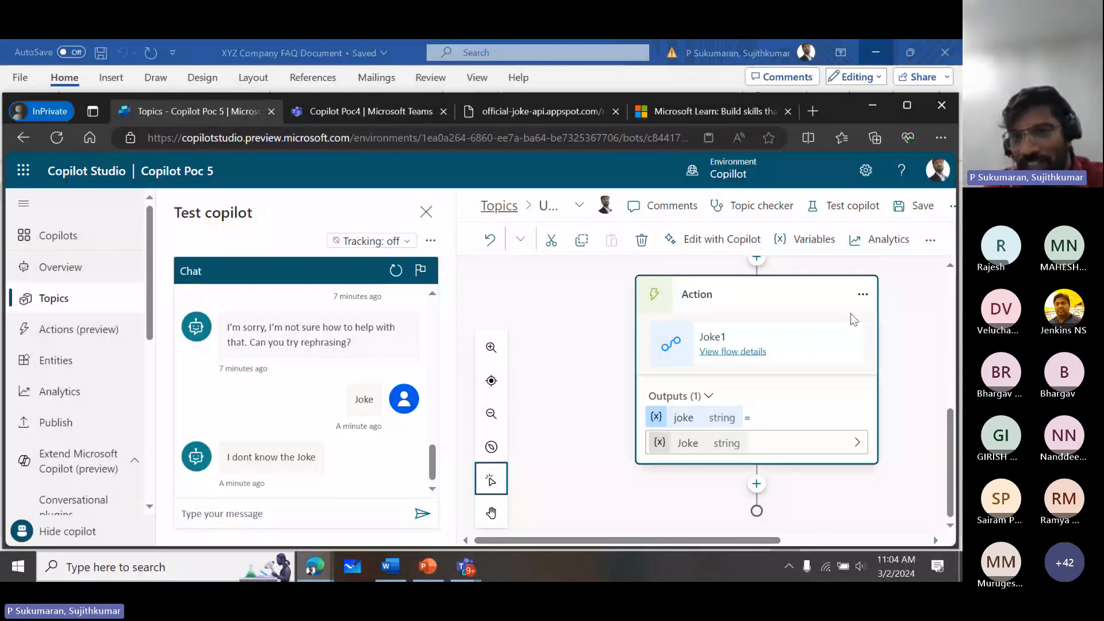
left_click(757, 484)
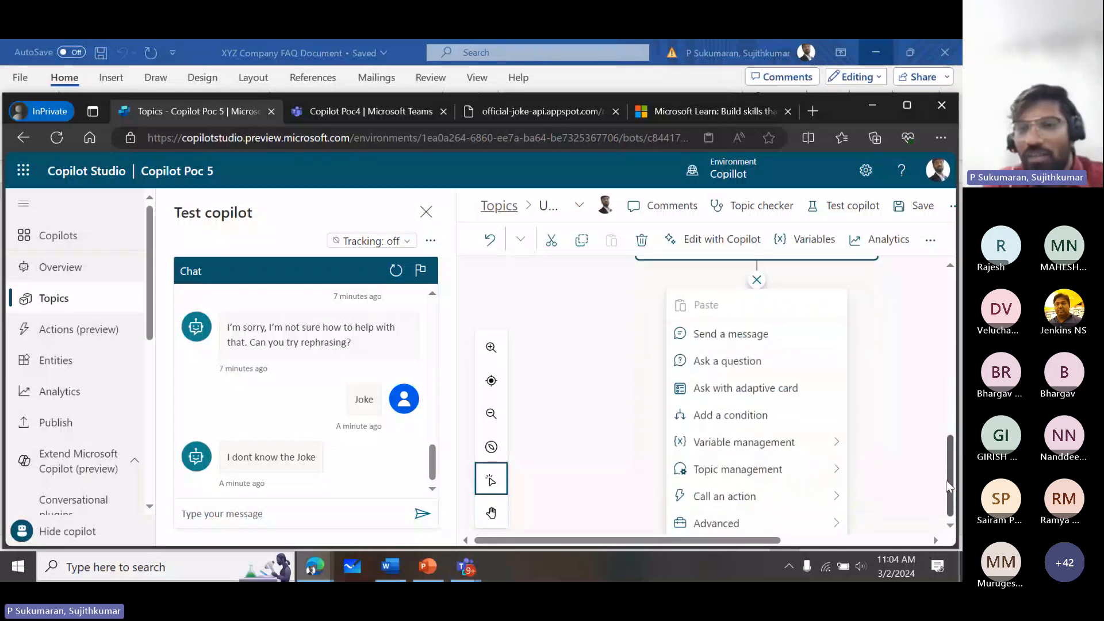
left_click(753, 337)
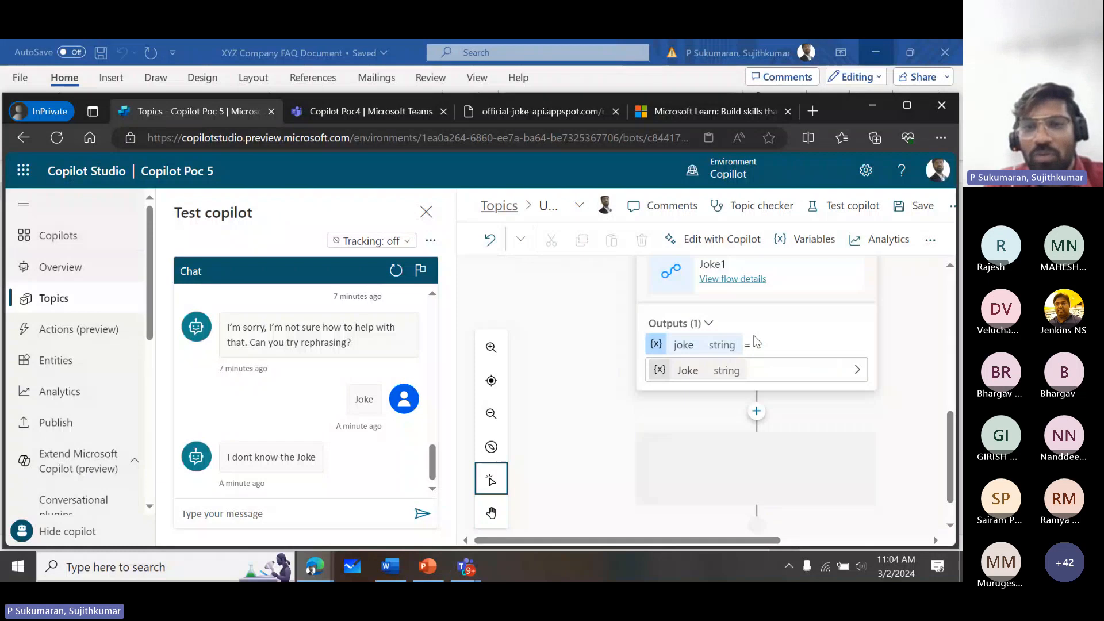
left_click_drag(950, 437, 946, 473)
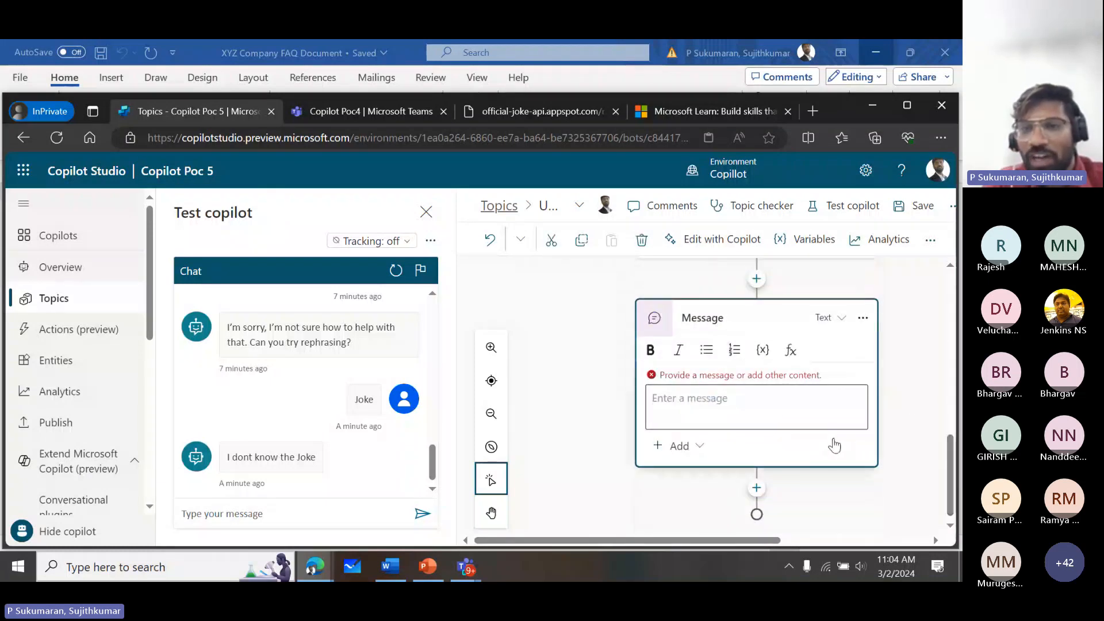
left_click(765, 352)
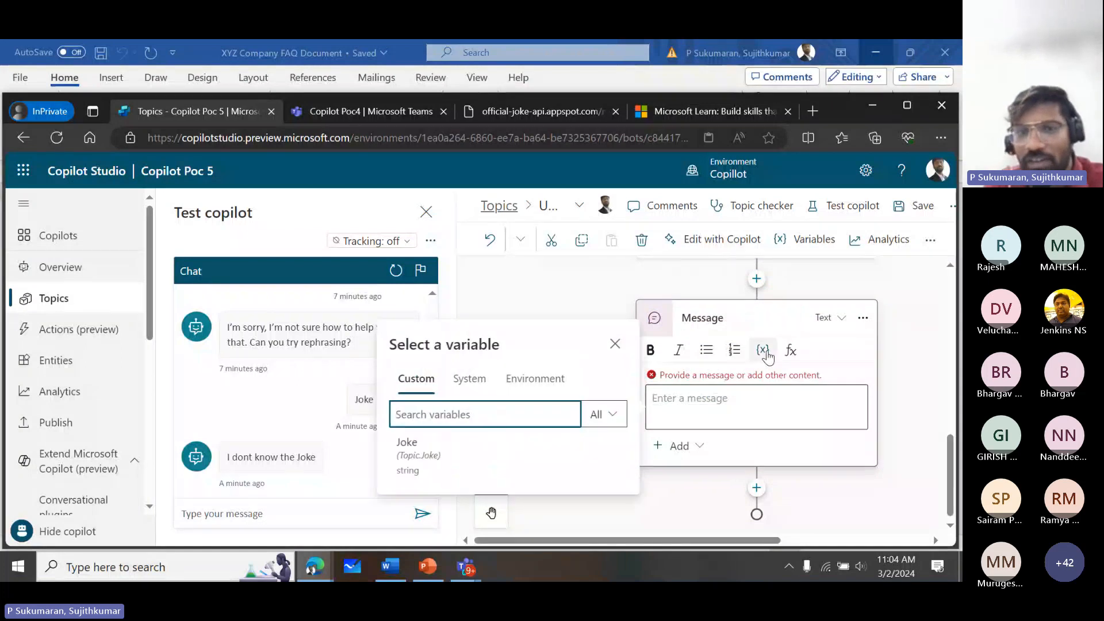
left_click(419, 458)
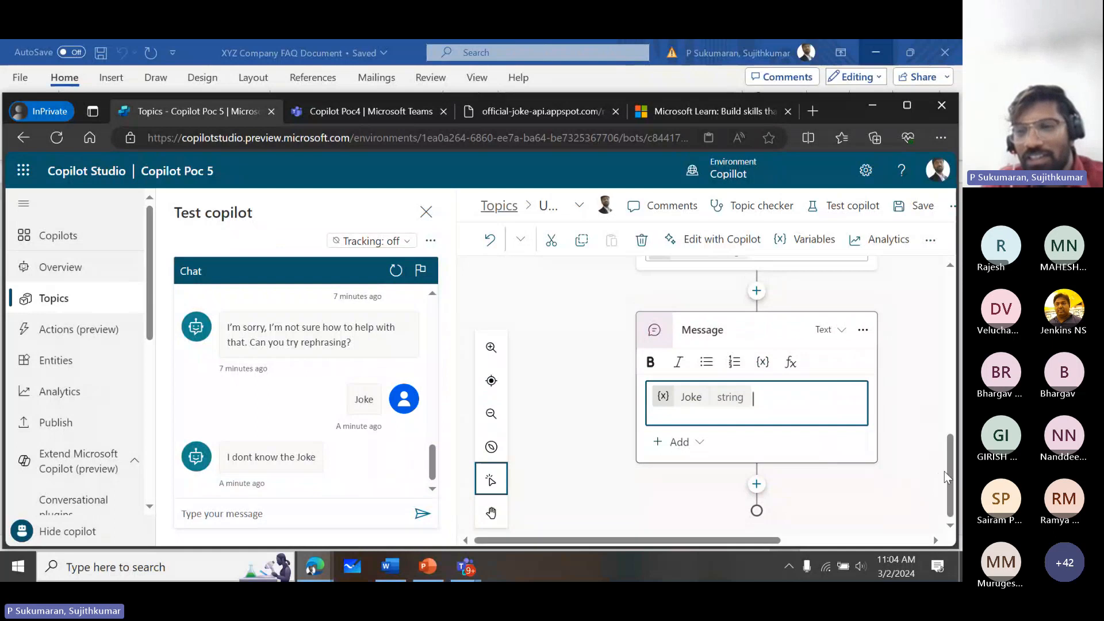
- Save the topic and test it by sending "JOke pls" in the test chat
left_click_drag(944, 471, 948, 398)
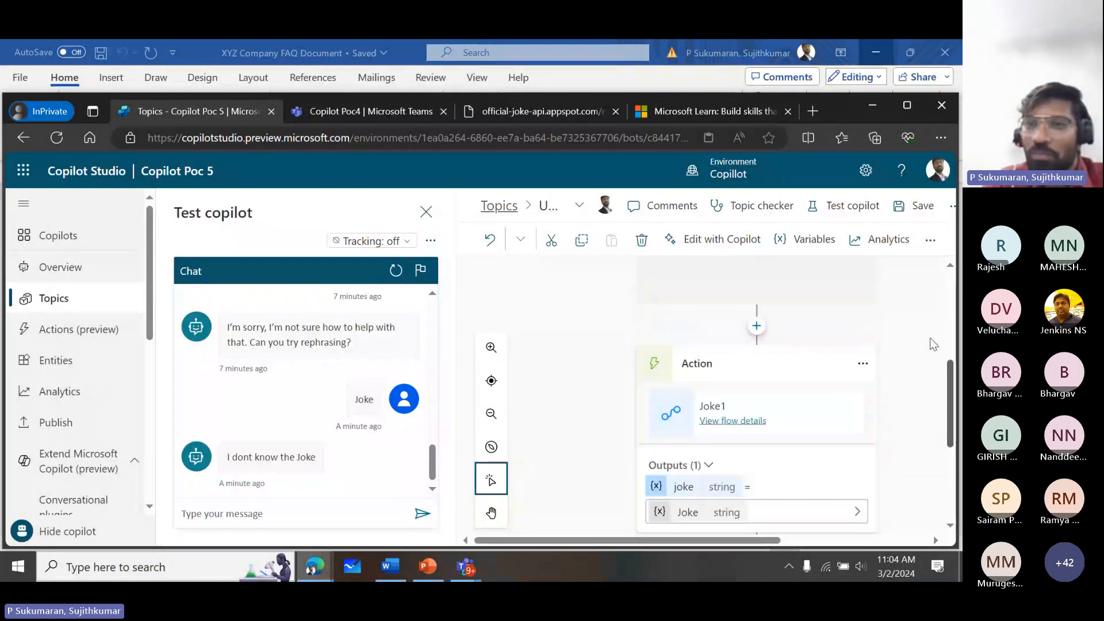
left_click(903, 207)
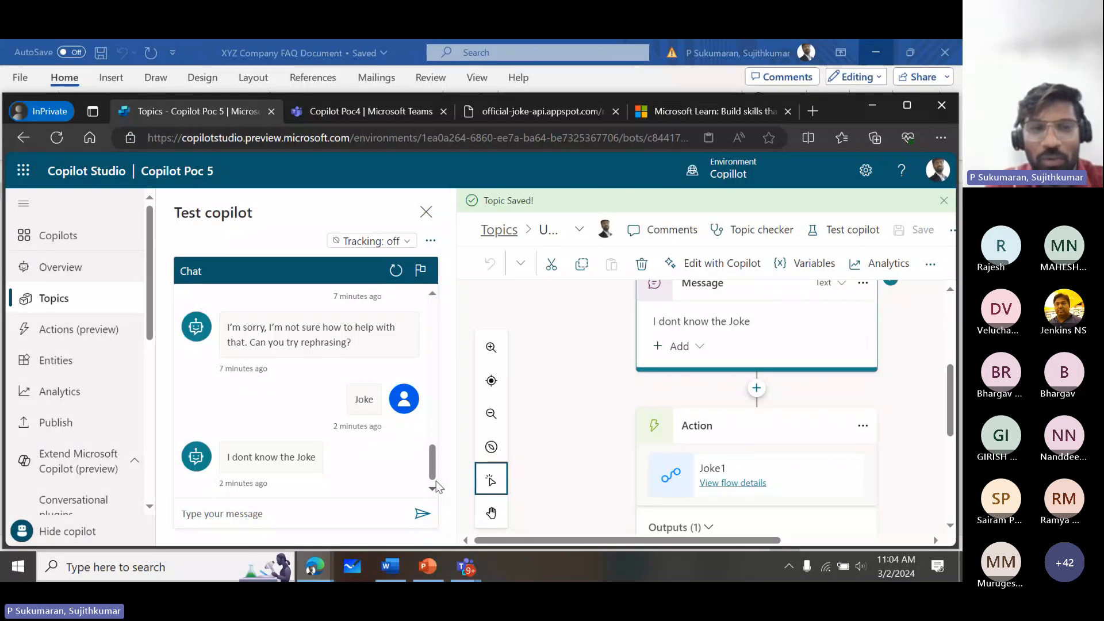
left_click(348, 517)
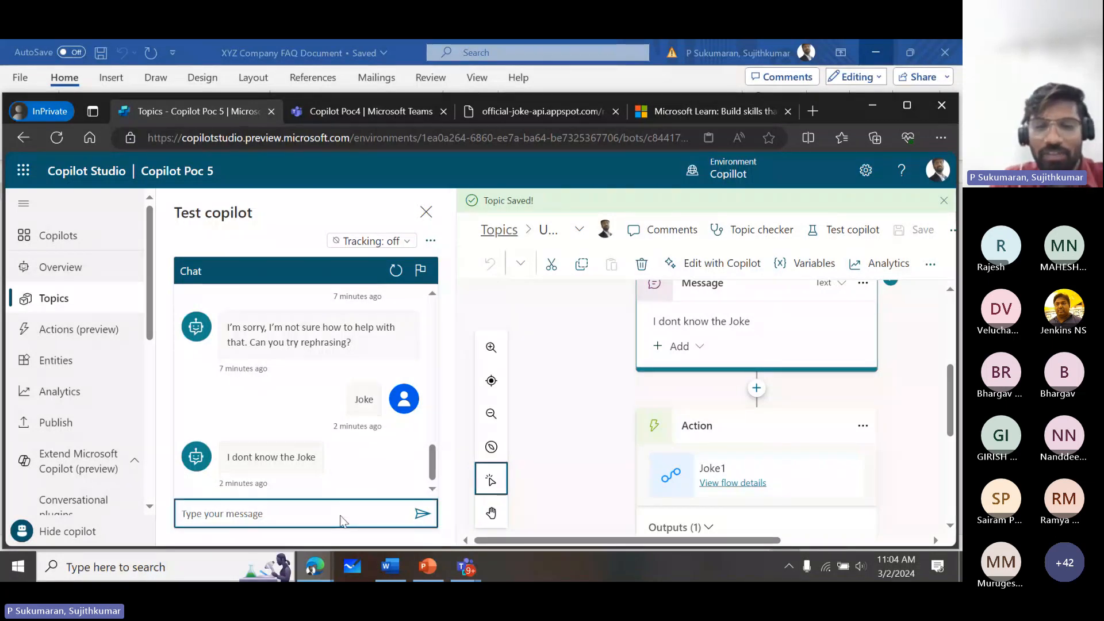
type("JOke pls")
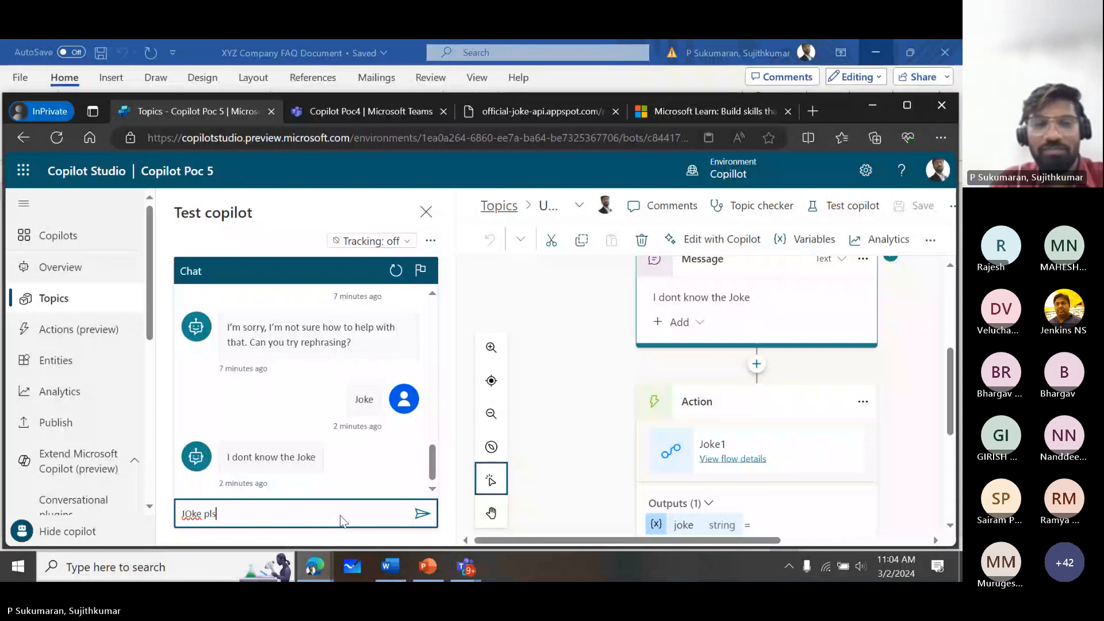
key("Return")
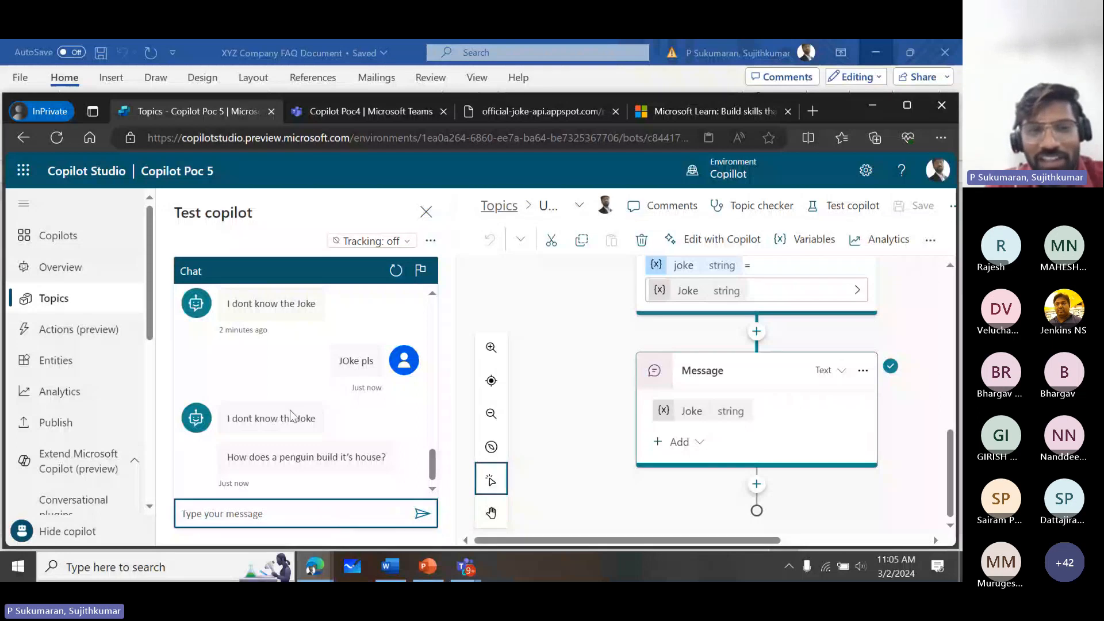
left_click_drag(317, 419, 384, 471)
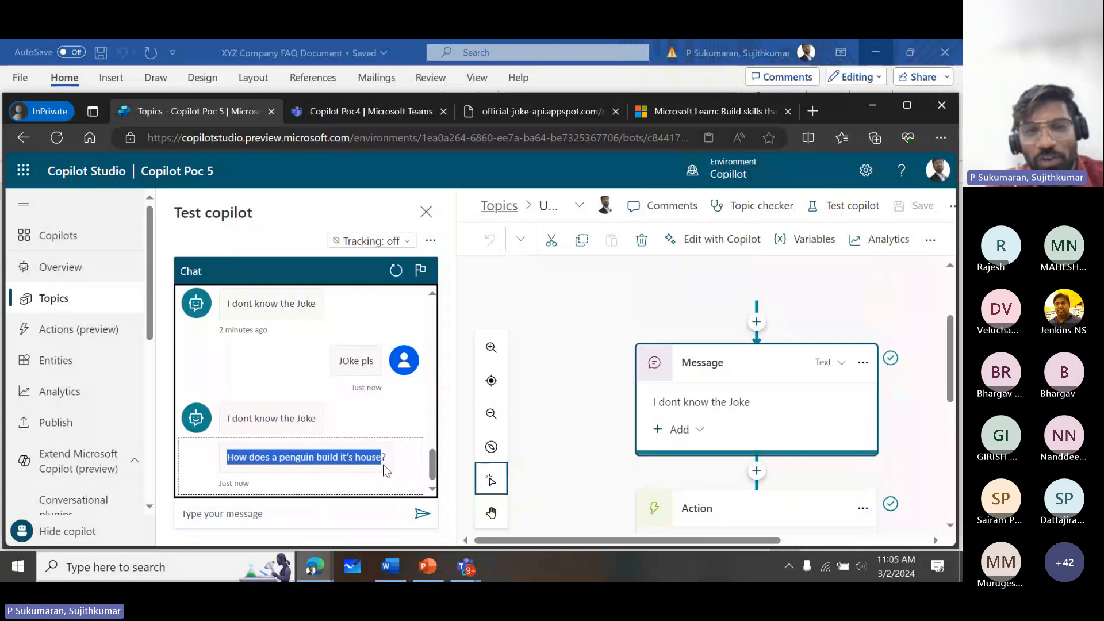
- Send "one more" in the test chat to try a follow-up request
left_click(332, 517)
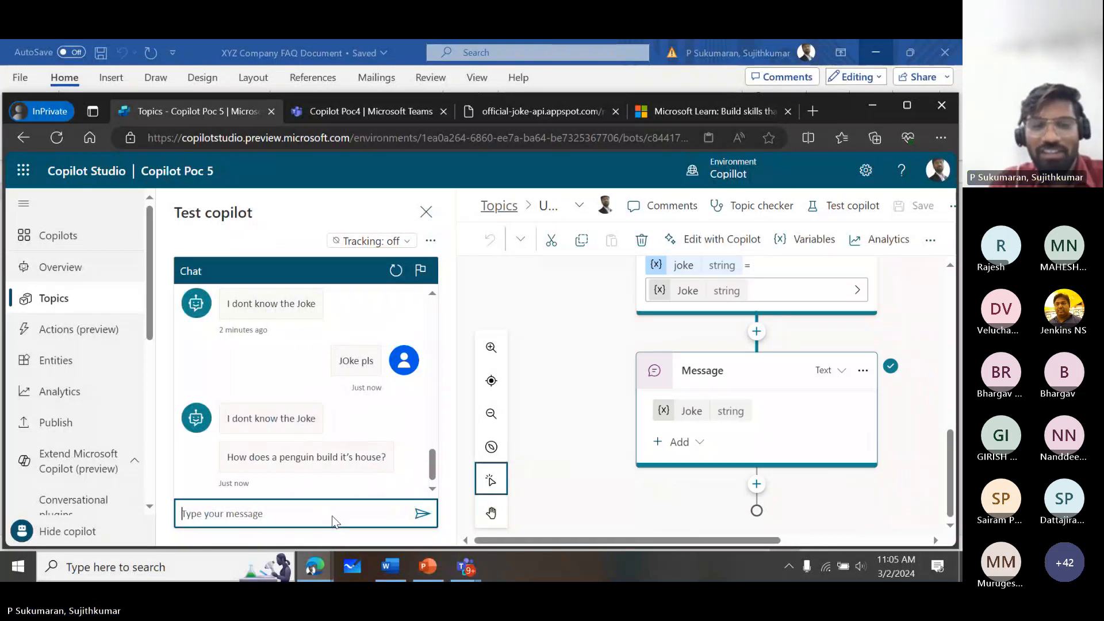
type("one more")
key("Return")
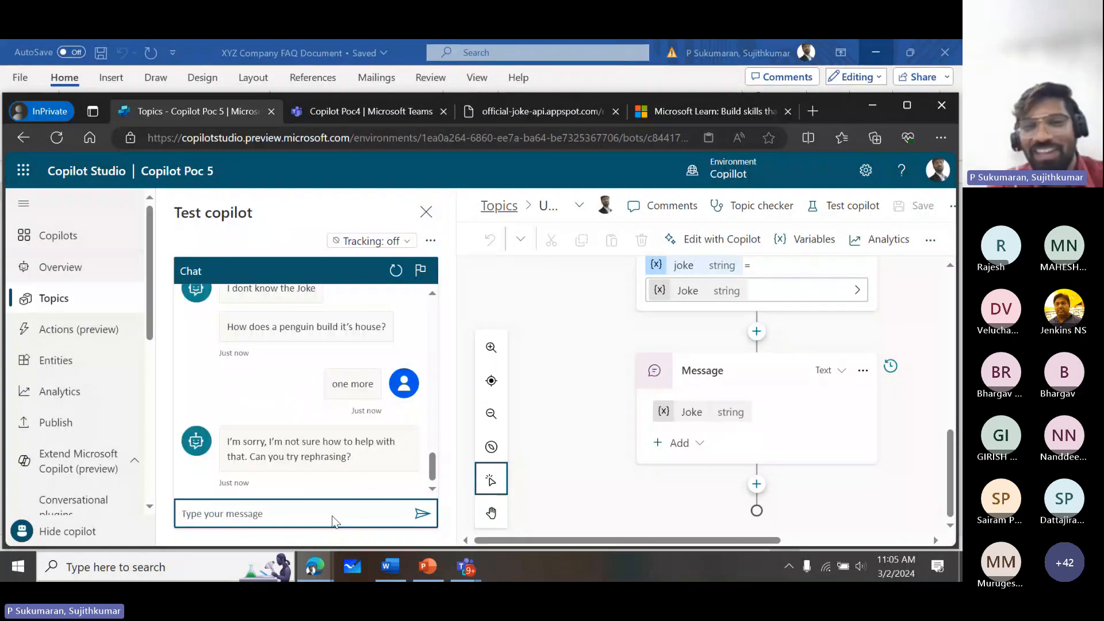
- Turn on tracking between topics and send "Give me another" in the test chat
left_click(373, 241)
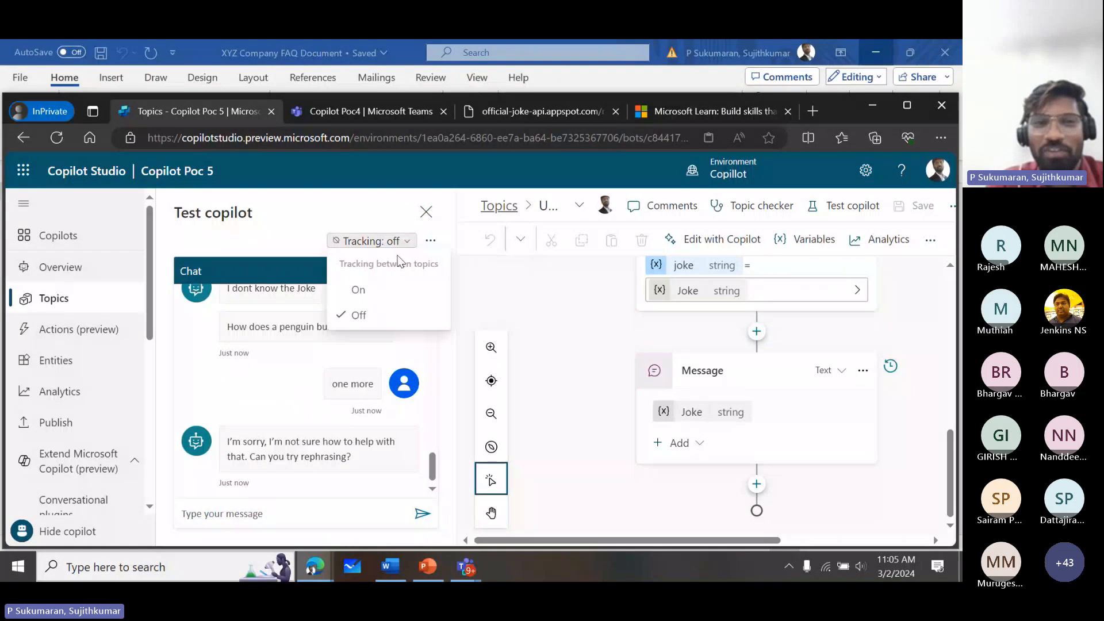
left_click(384, 300)
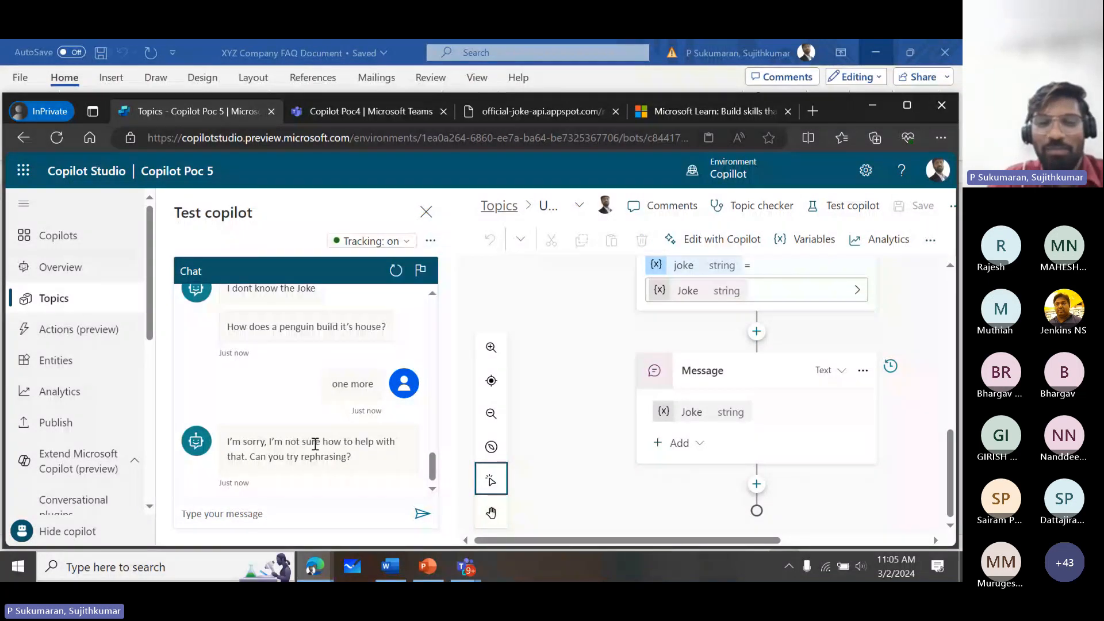
left_click(288, 513)
type("Give me a")
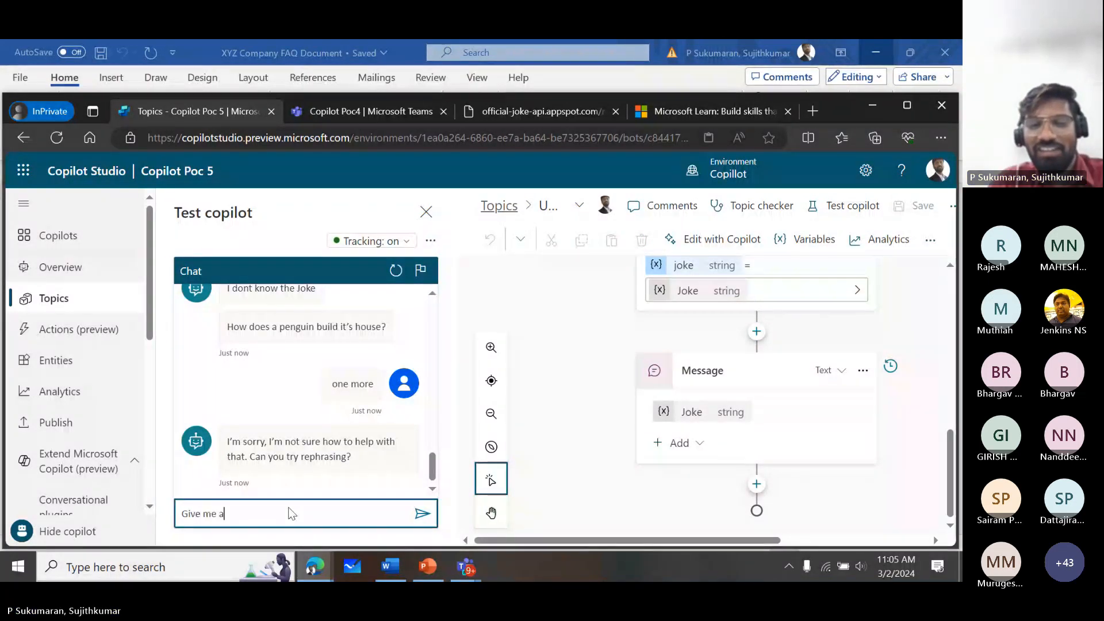
type("nothe")
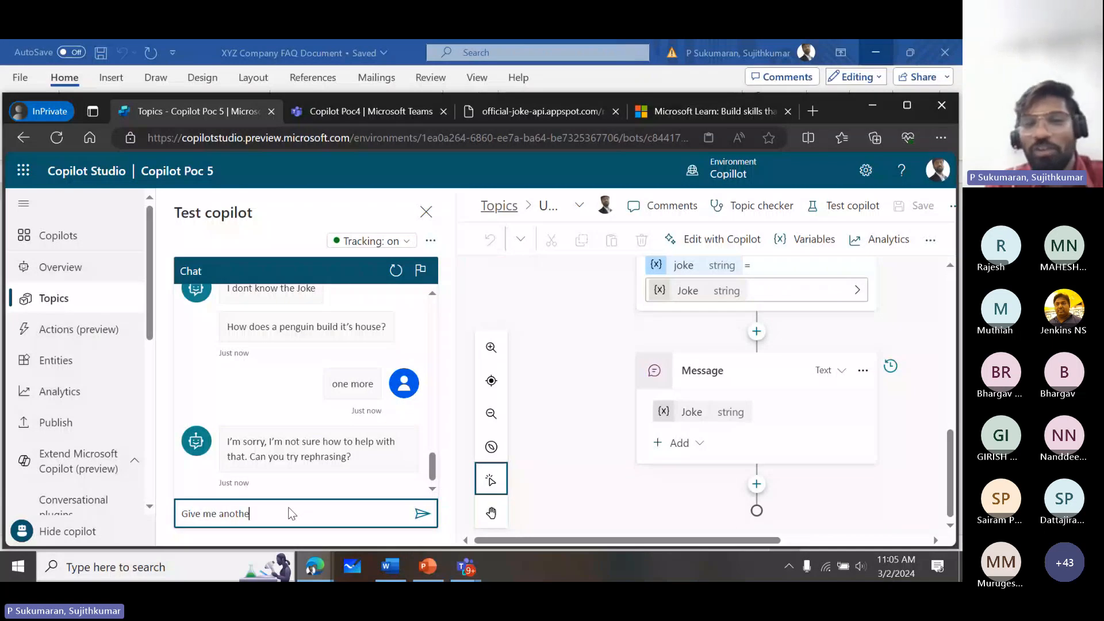
type("r")
key("Return")
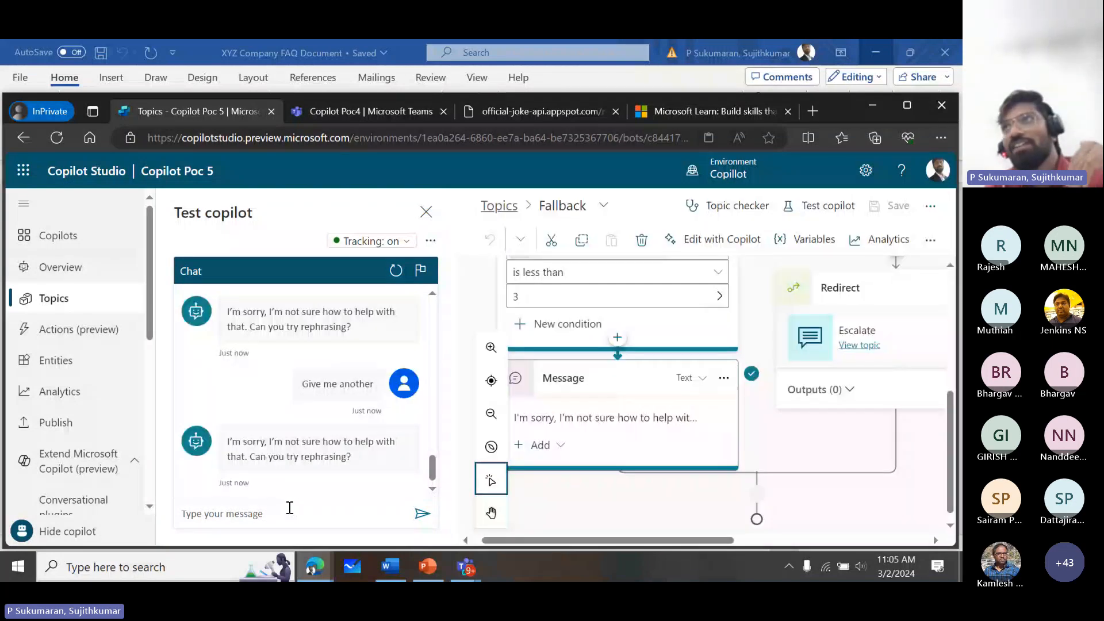
- Send "Tell me another joke" in the test chat
left_click(290, 508)
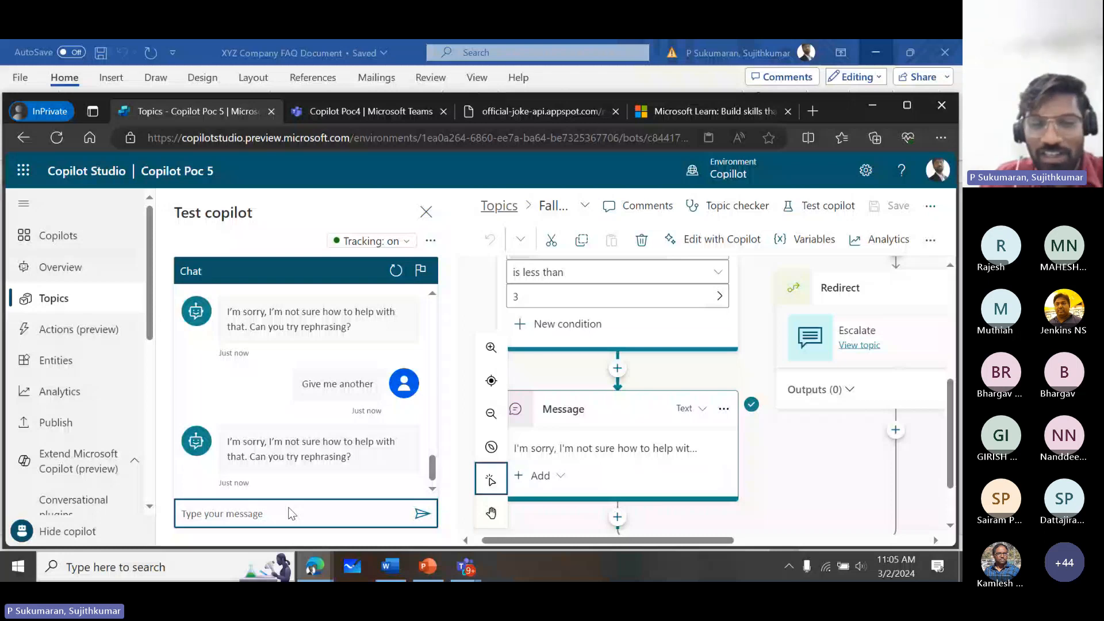
type("T")
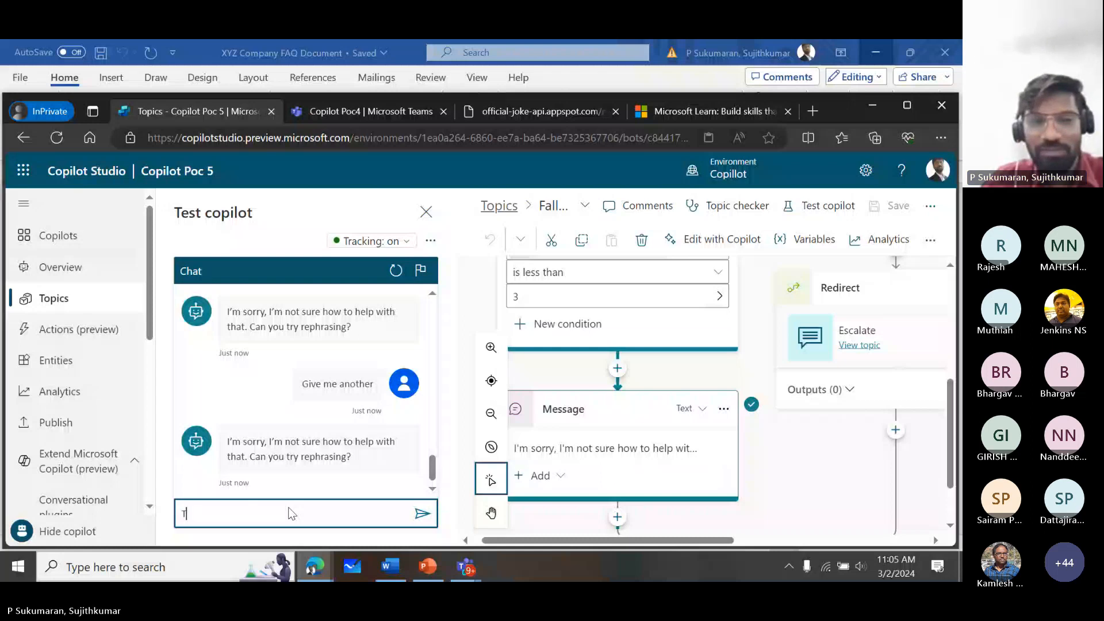
type("ell me nnother joke")
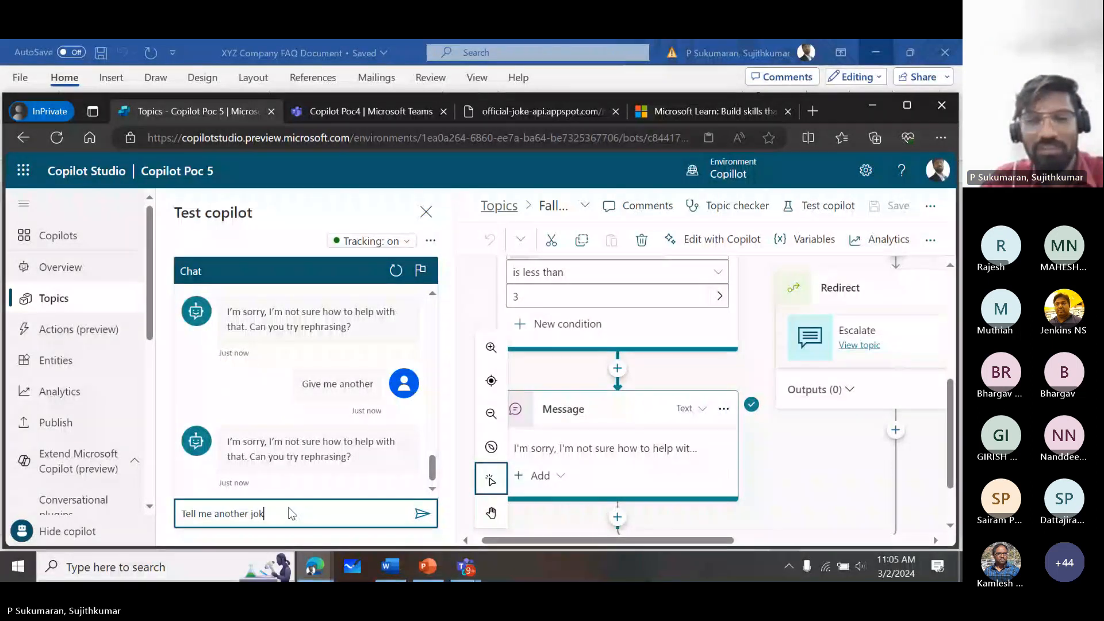
key("Return")
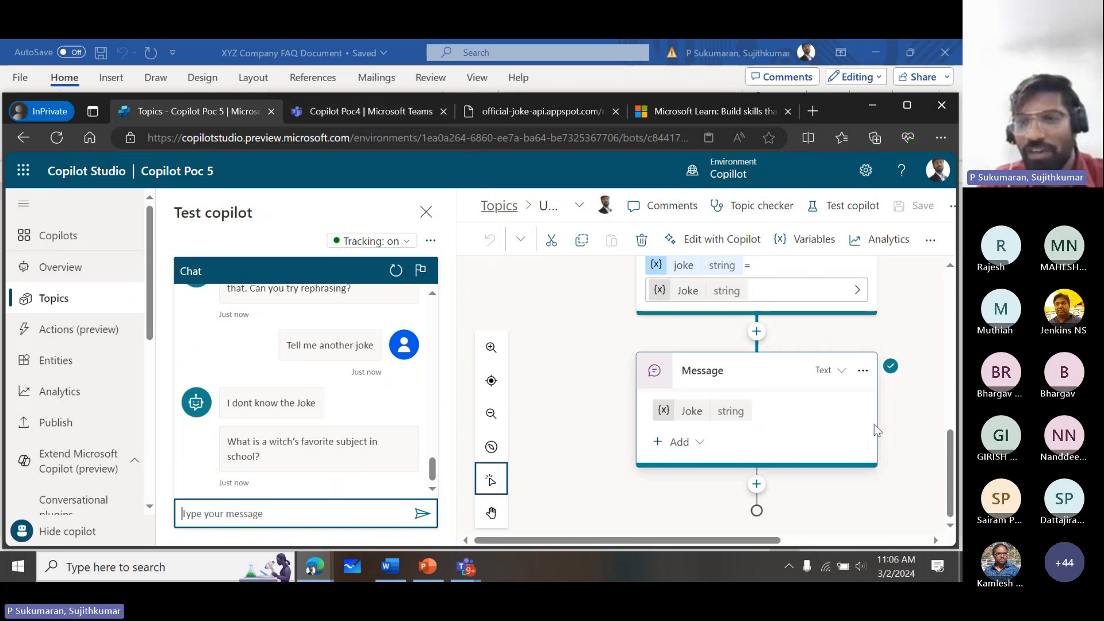
- Open the Joke1 flow's details in Power Automate from its action node and display the flow in the editor
left_click_drag(955, 440, 944, 374)
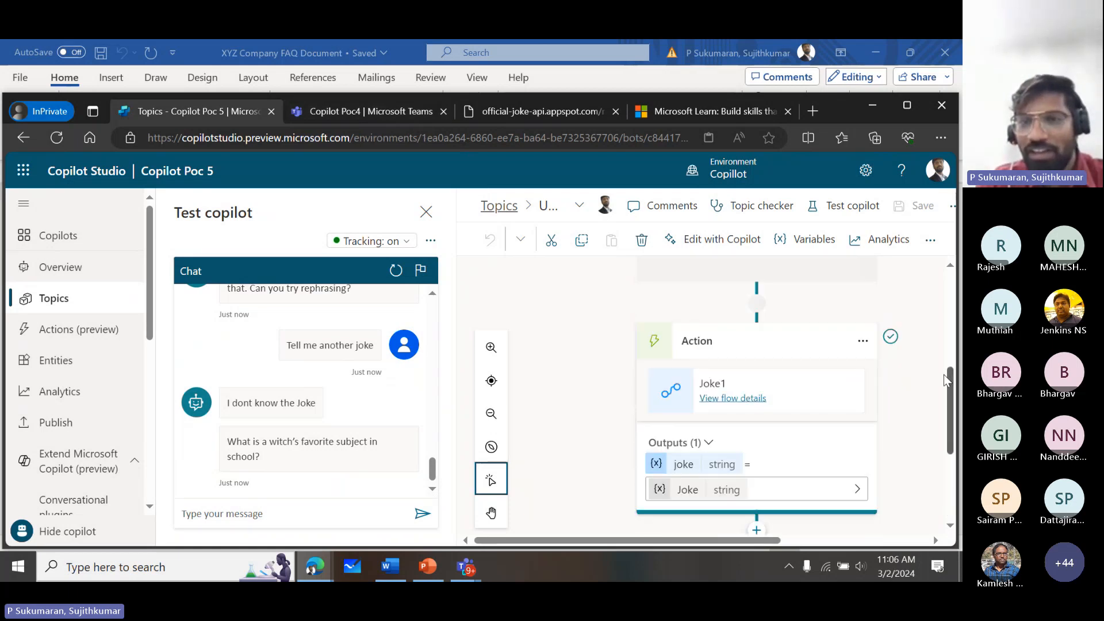
left_click(746, 410)
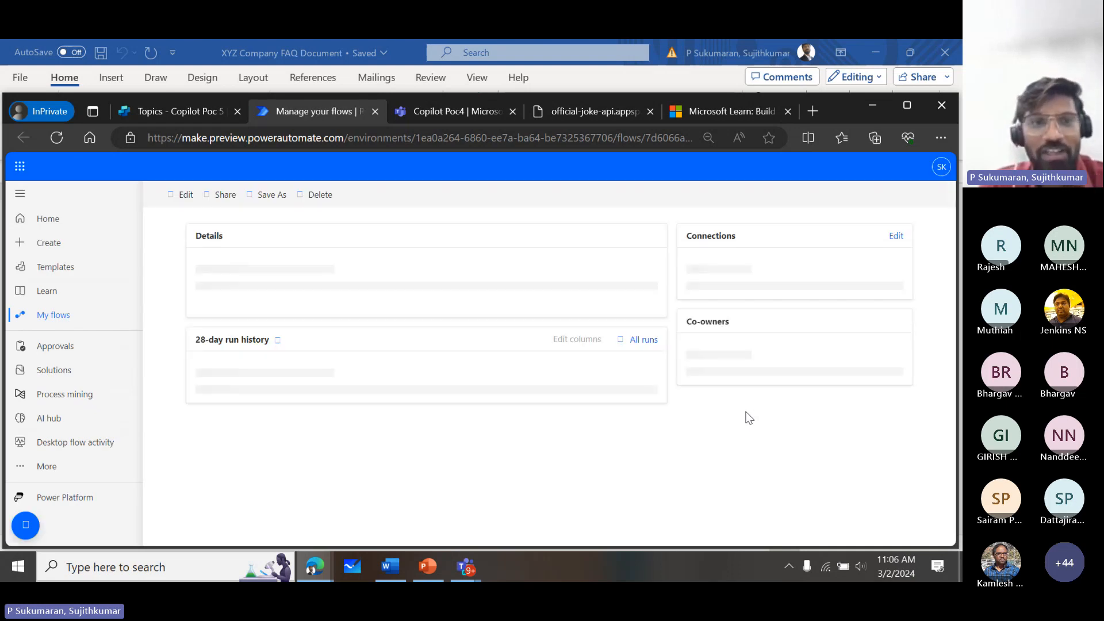
left_click(186, 197)
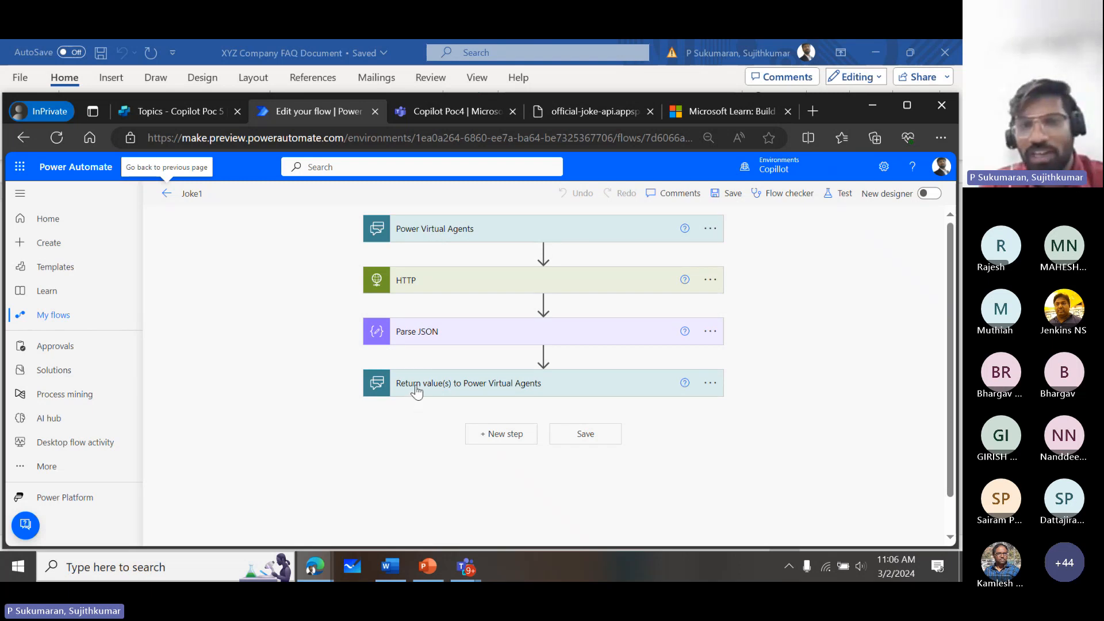
- Expand the HTTP action in the Joke1 flow and examine its method, its URI and the actions that follow
left_click(458, 295)
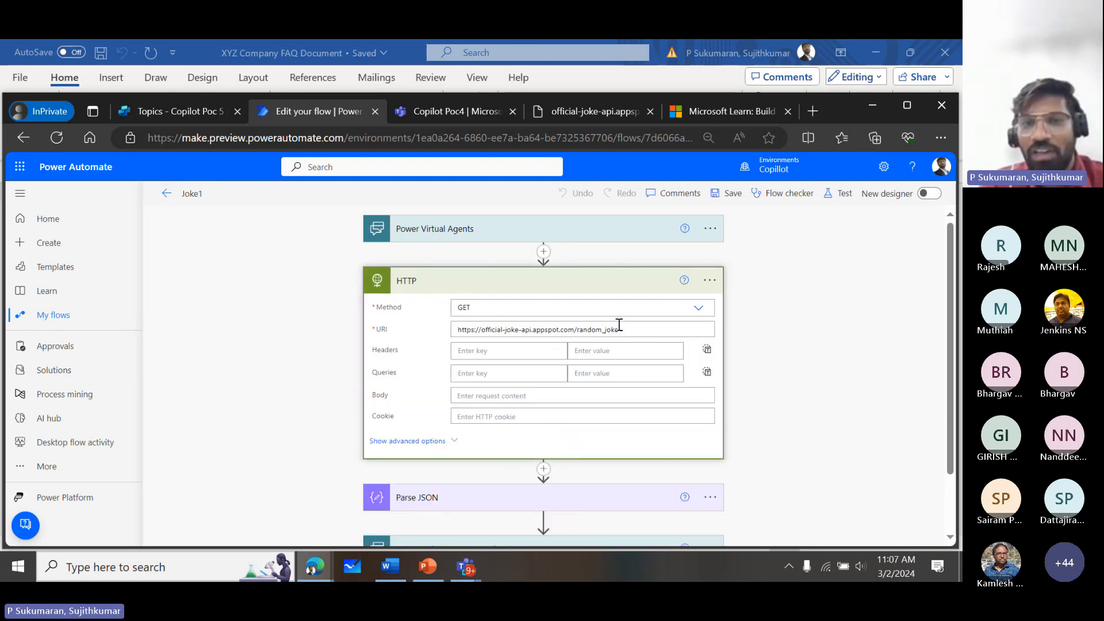
left_click_drag(641, 333, 518, 320)
left_click(692, 326)
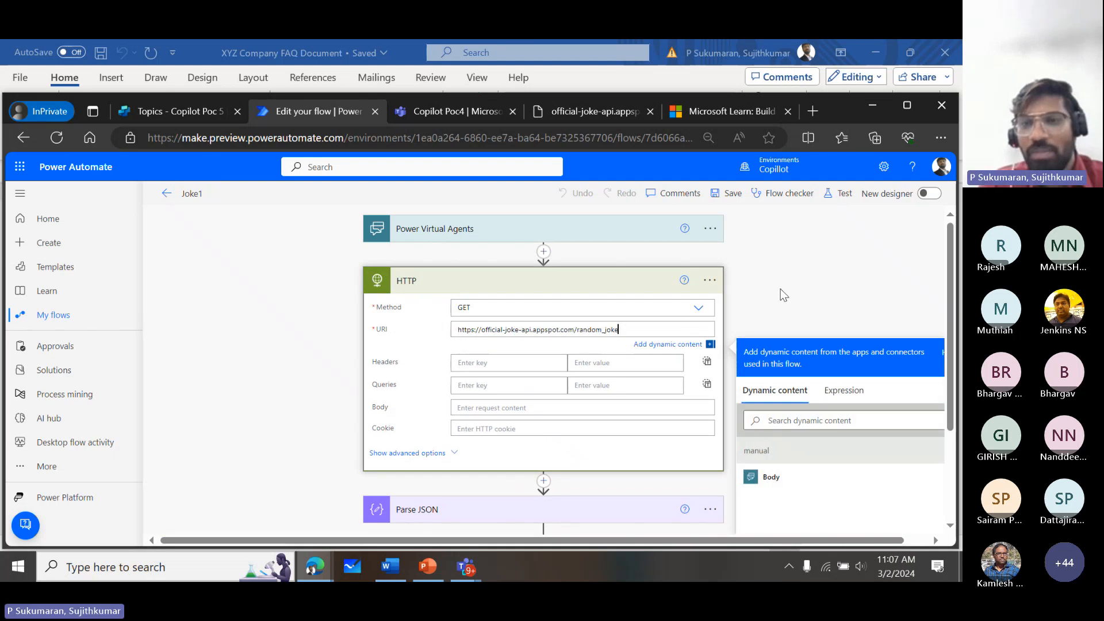
scroll(781, 288, "up", 2)
scroll(782, 289, "up", 2)
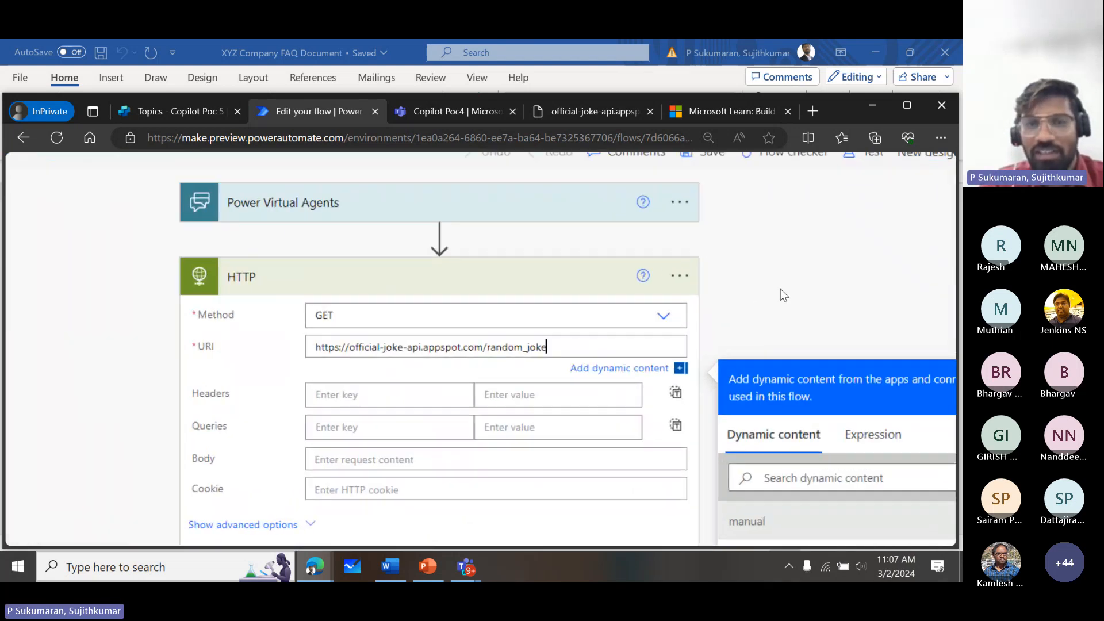
left_click(849, 238)
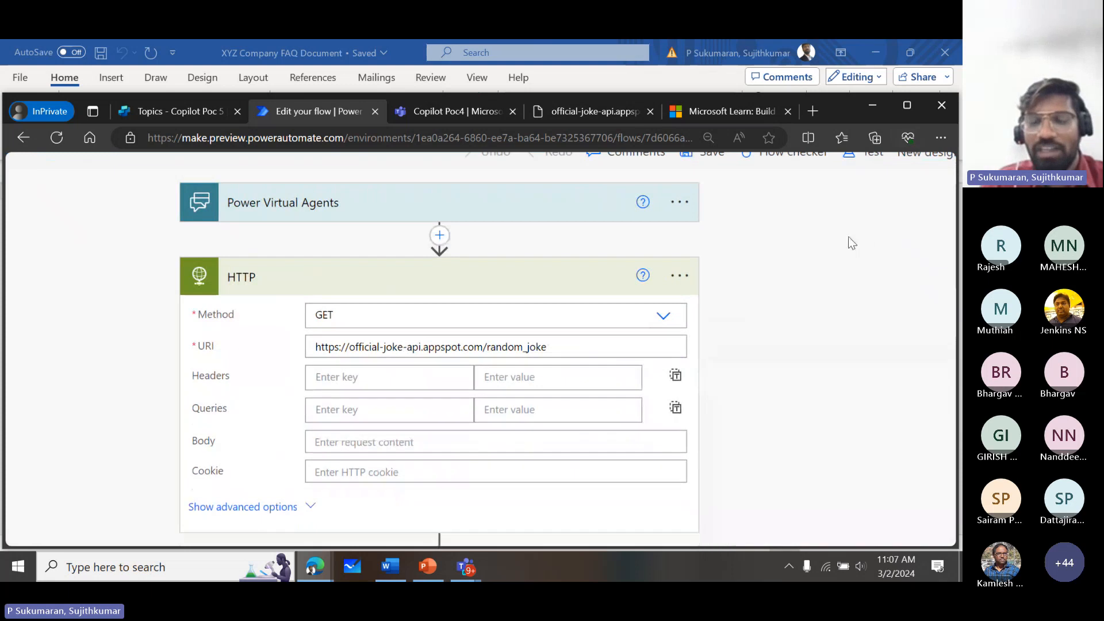
scroll(849, 237, "down", 2)
scroll(848, 237, "down", 2)
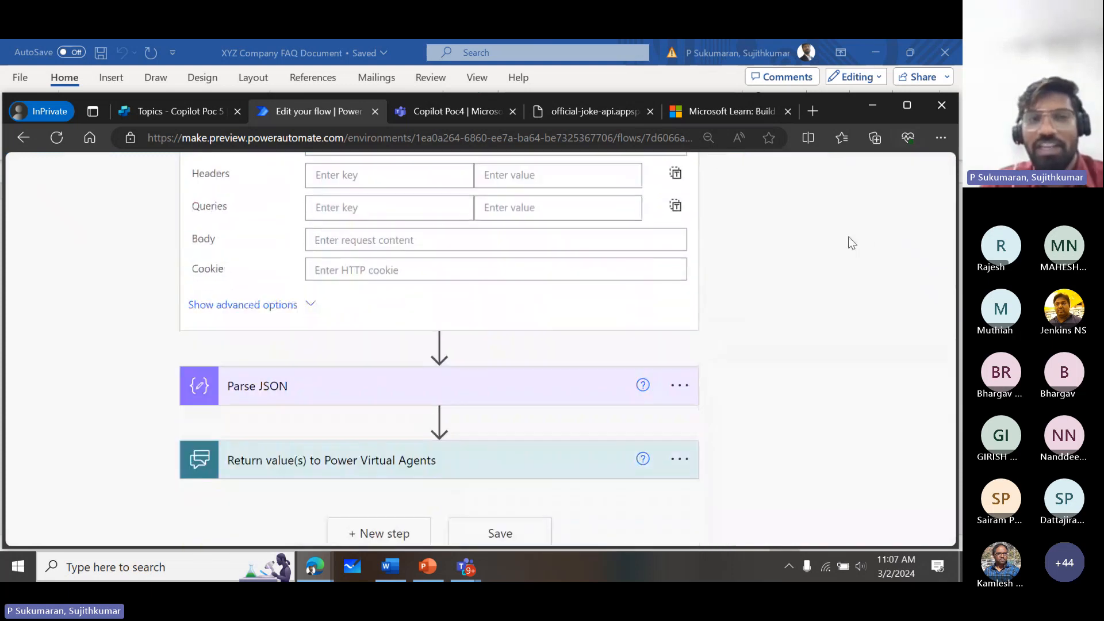
- Switch back to Copilot Poc 5 in Copilot Studio and start creating a new action under Actions (preview)
mouse_move(168, 105)
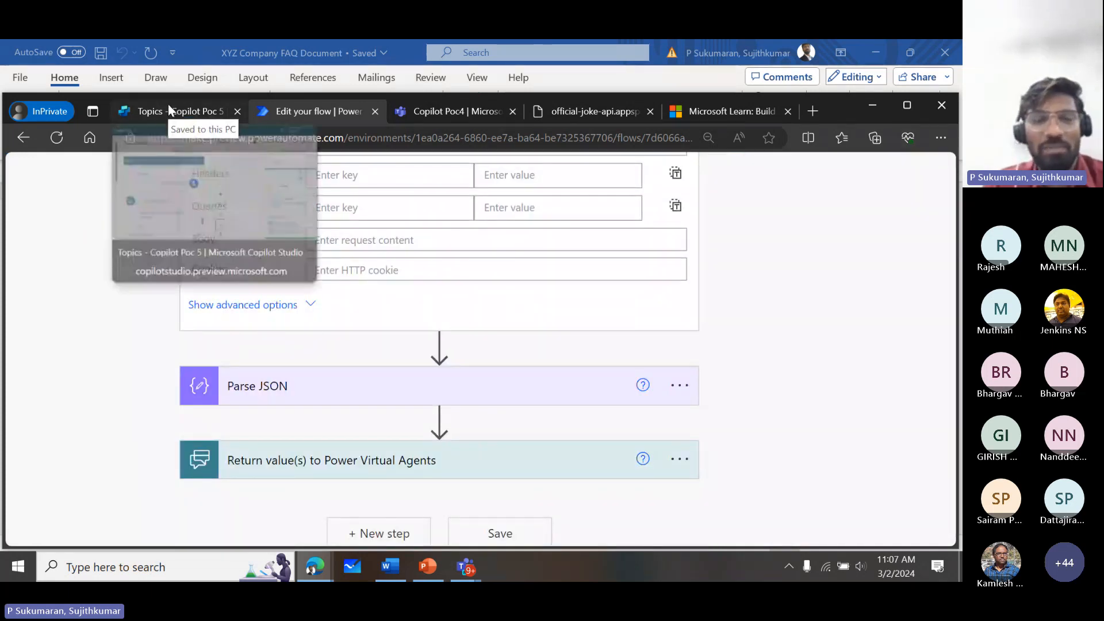
left_click(168, 104)
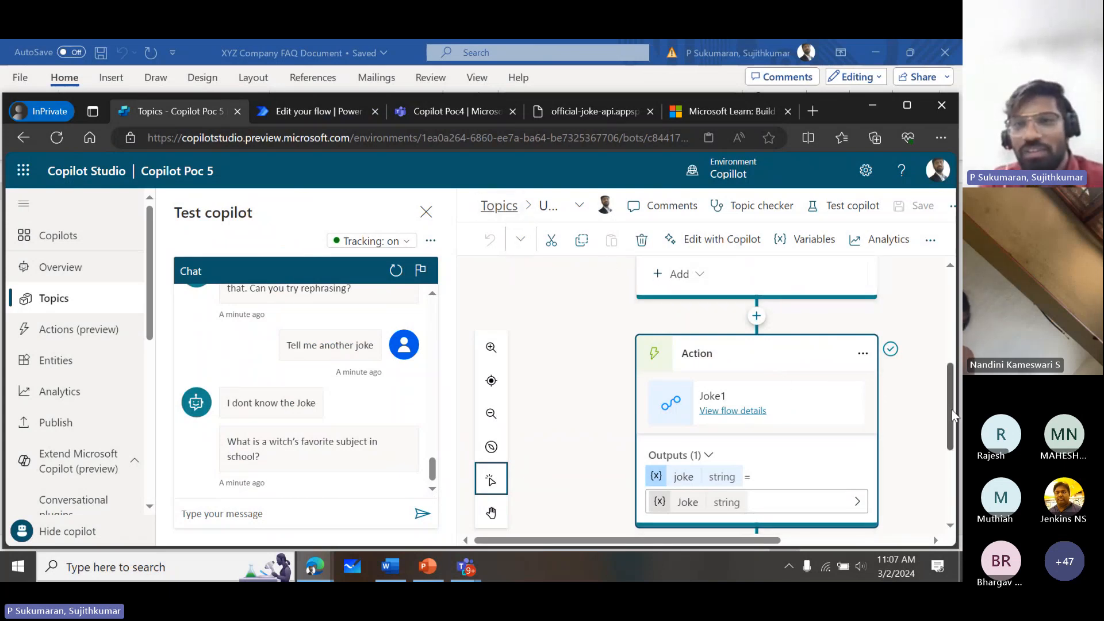
left_click_drag(952, 409, 943, 323)
left_click(103, 343)
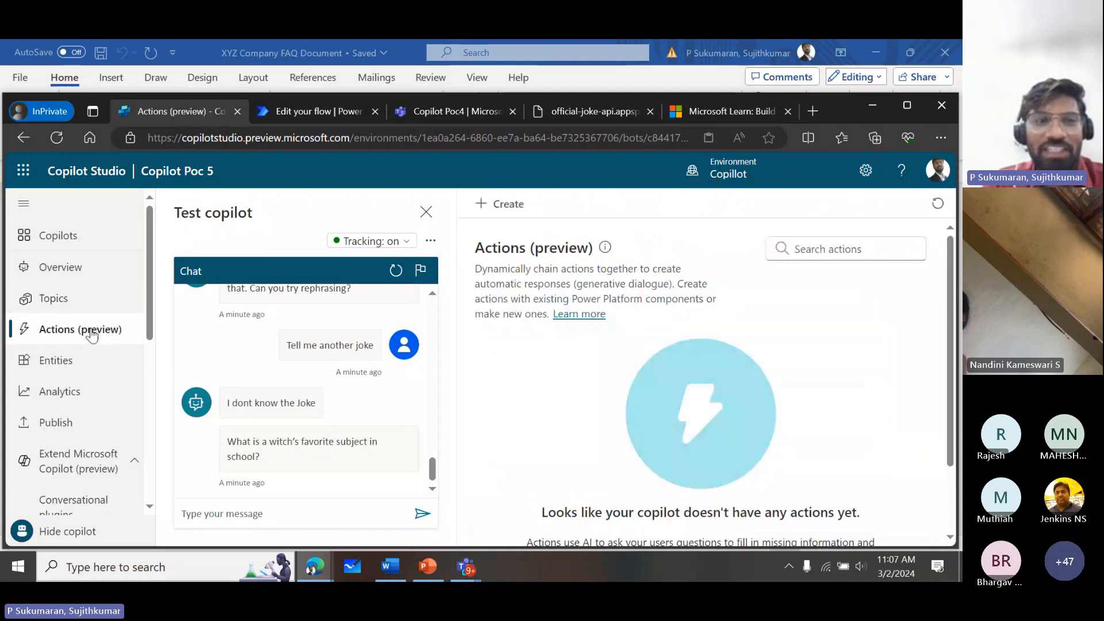
left_click(515, 204)
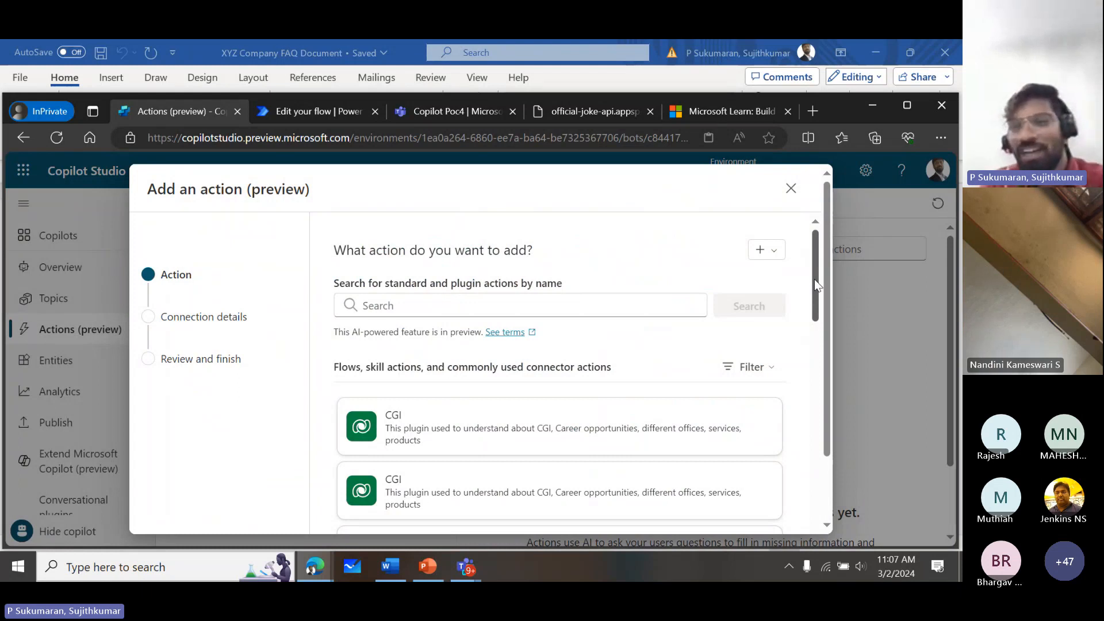
- Choose the MSN Weather action "Get forecast for today" and continue with its MSN Weather connection to the review
scroll(814, 278, "down", 5)
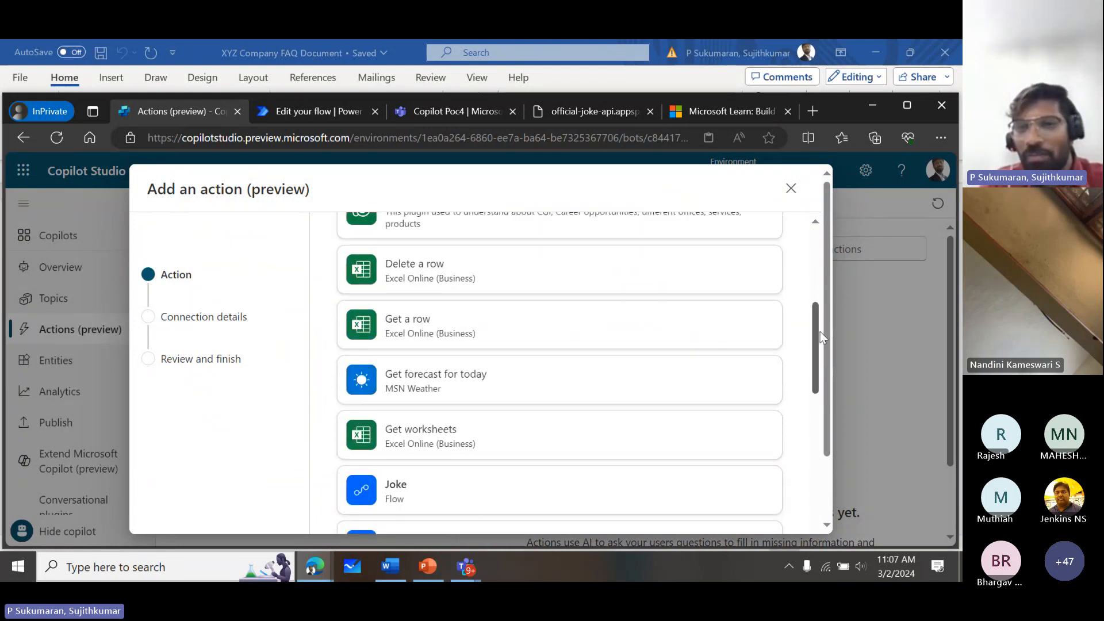
scroll(817, 301, "up", 4)
scroll(817, 309, "down", 3)
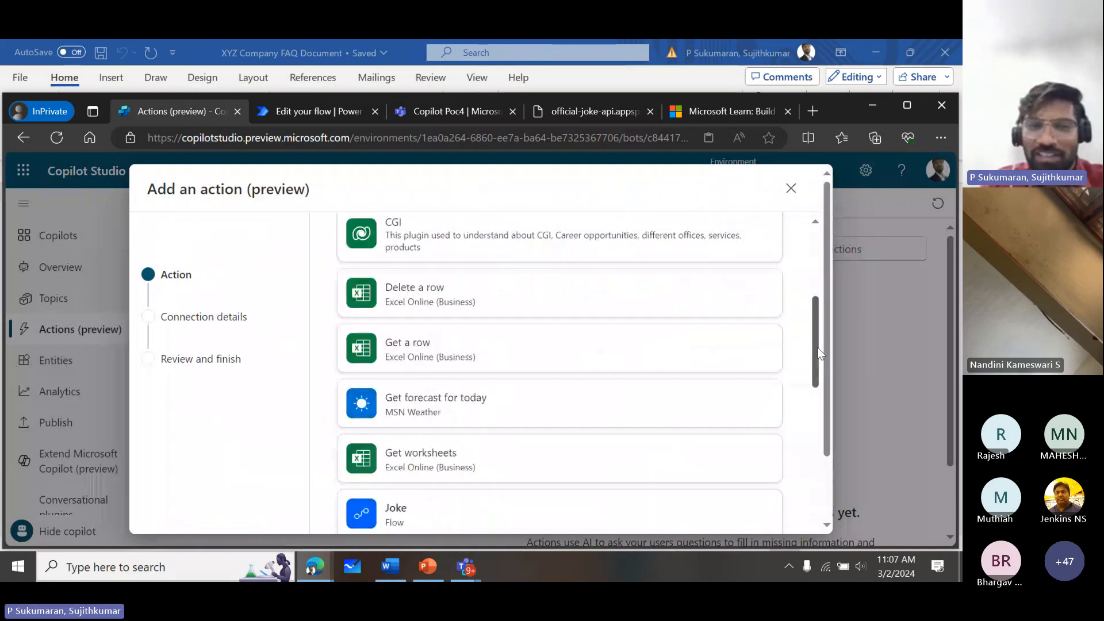
left_click_drag(817, 348, 817, 344)
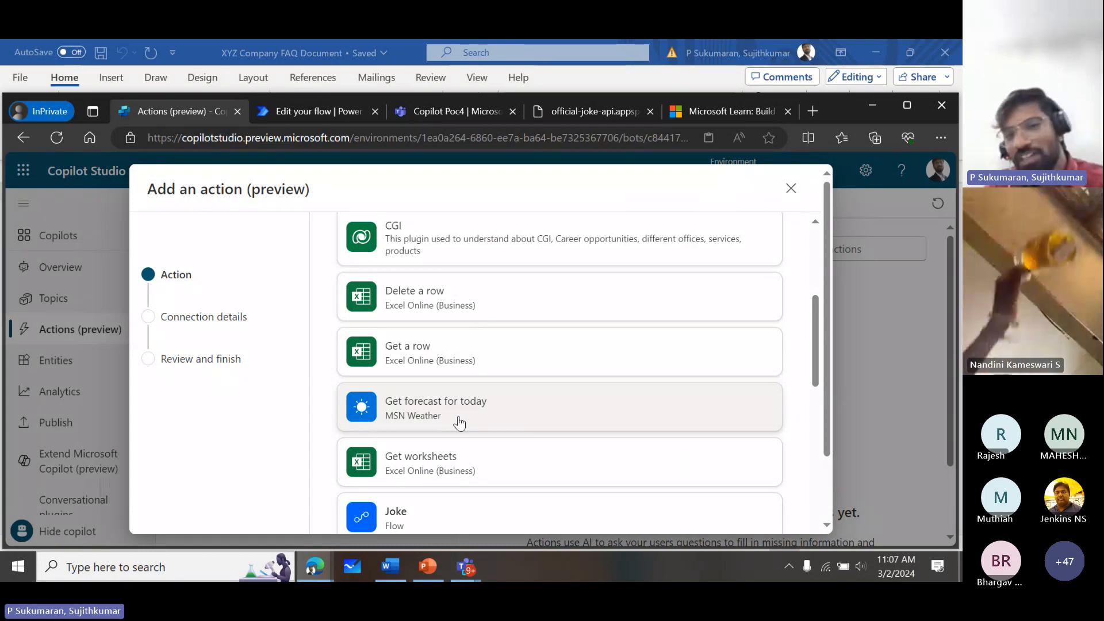
mouse_move(815, 368)
left_mouse_down()
mouse_move(814, 401)
mouse_move(813, 371)
left_mouse_up()
left_click(521, 407)
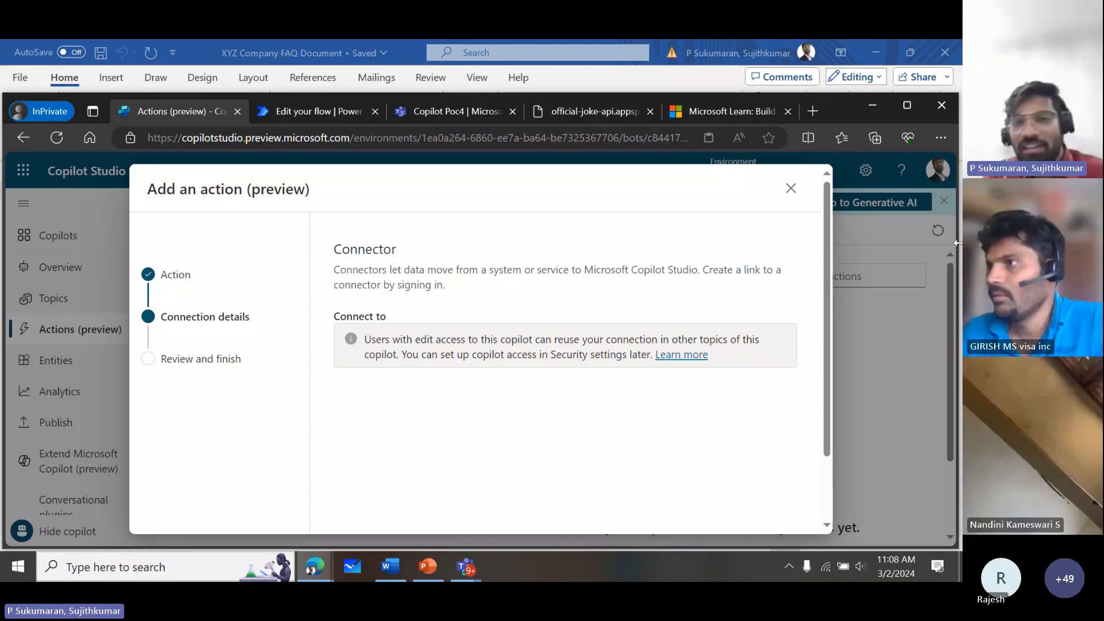
left_click_drag(826, 432, 829, 506)
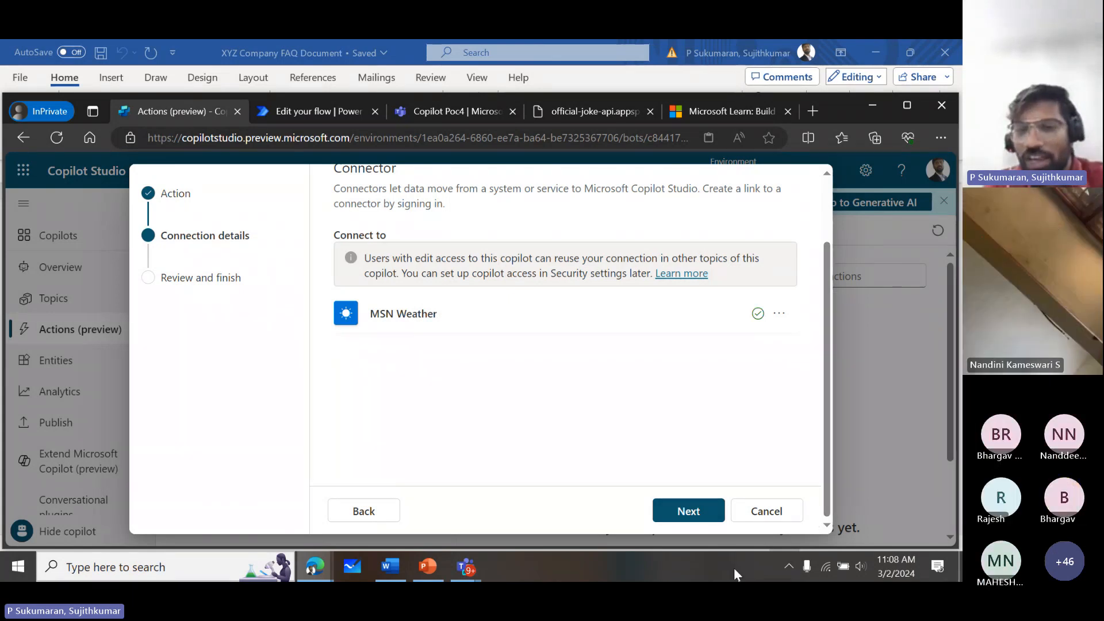
left_click(694, 516)
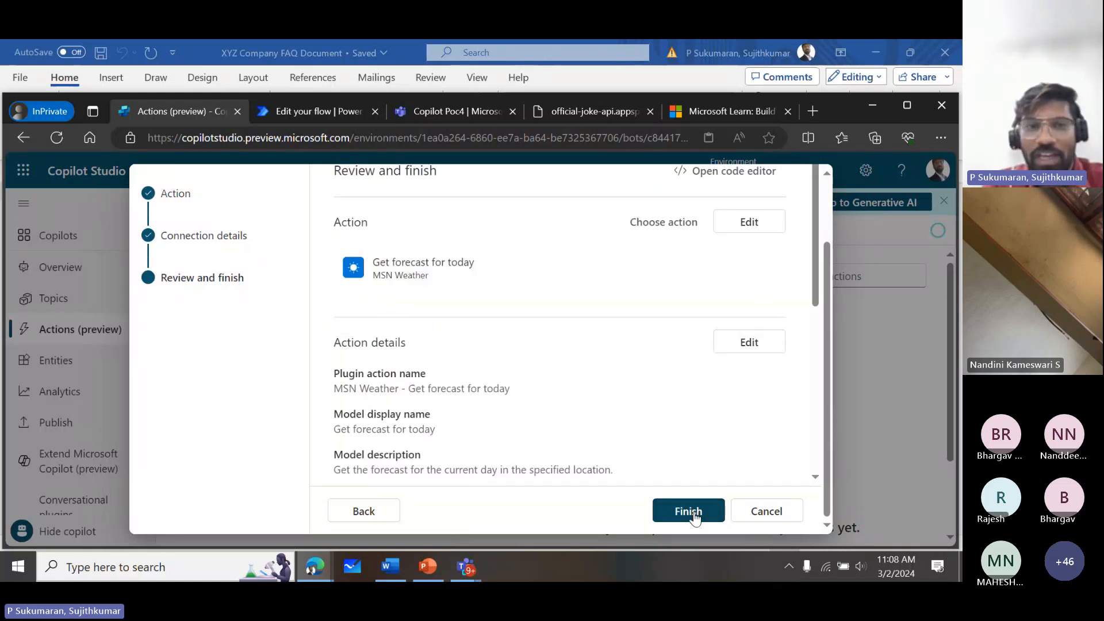
- Reopen the forecast action's connection details from the review and return to the review without changing them
scroll(824, 282, "up", 2)
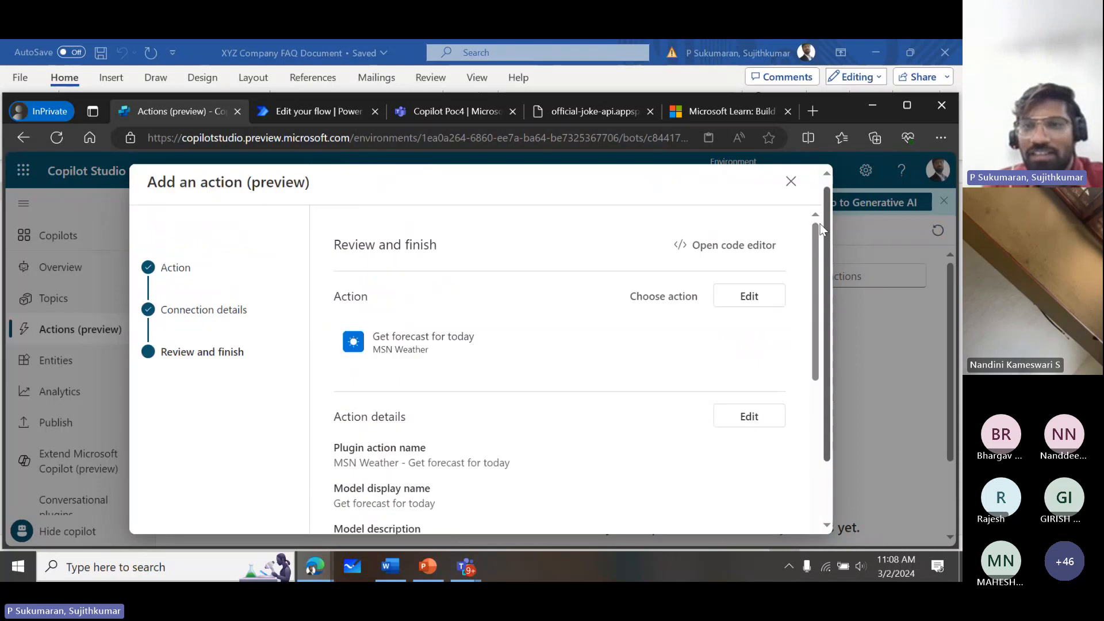
scroll(818, 233, "down", 1)
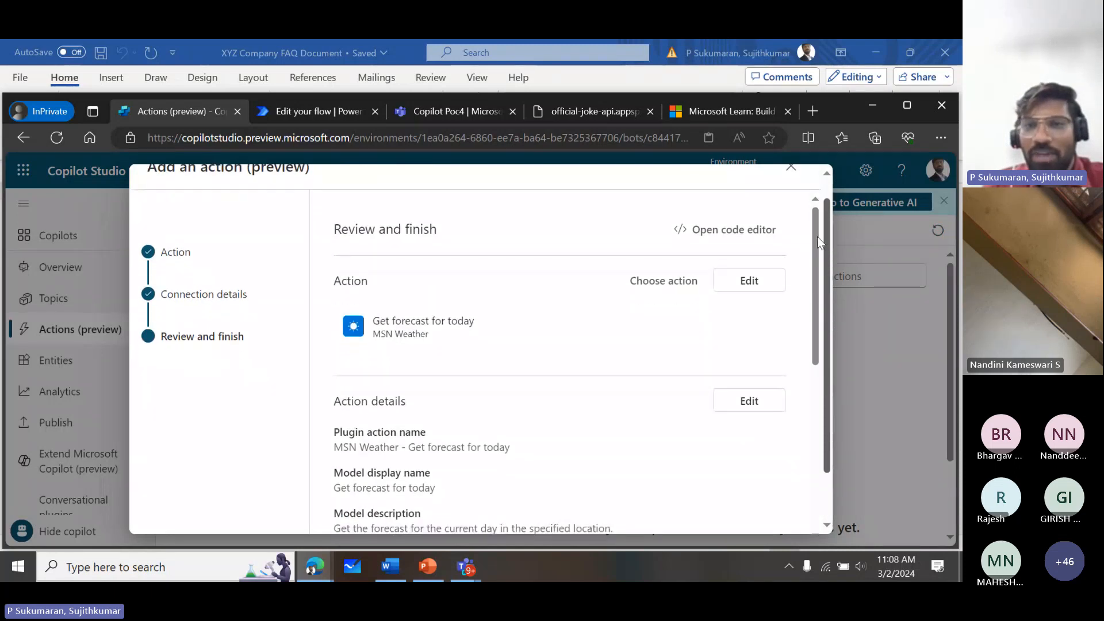
left_click(754, 279)
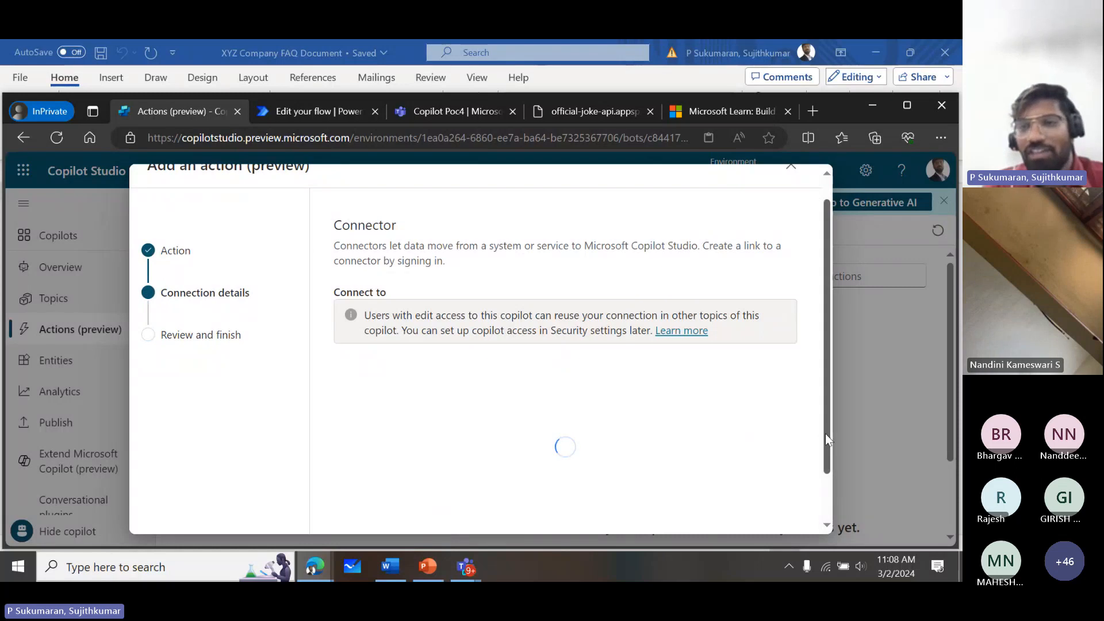
left_click_drag(826, 434, 826, 509)
left_click(690, 511)
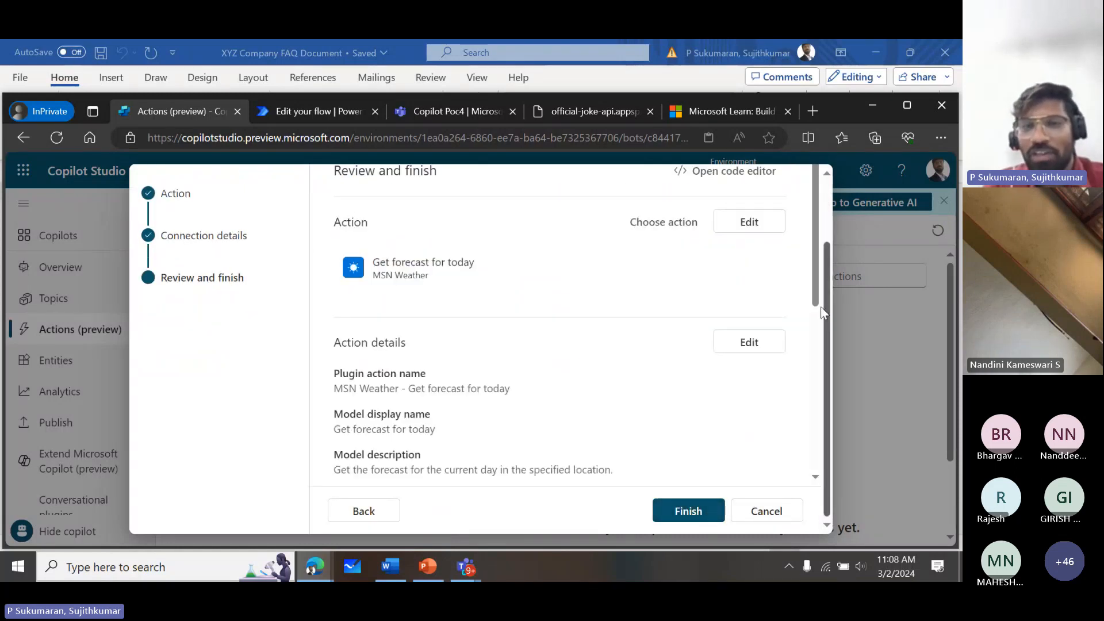
- Save the forecast action's inputs and outputs with their default settings and finish adding the action
left_click_drag(814, 292, 814, 434)
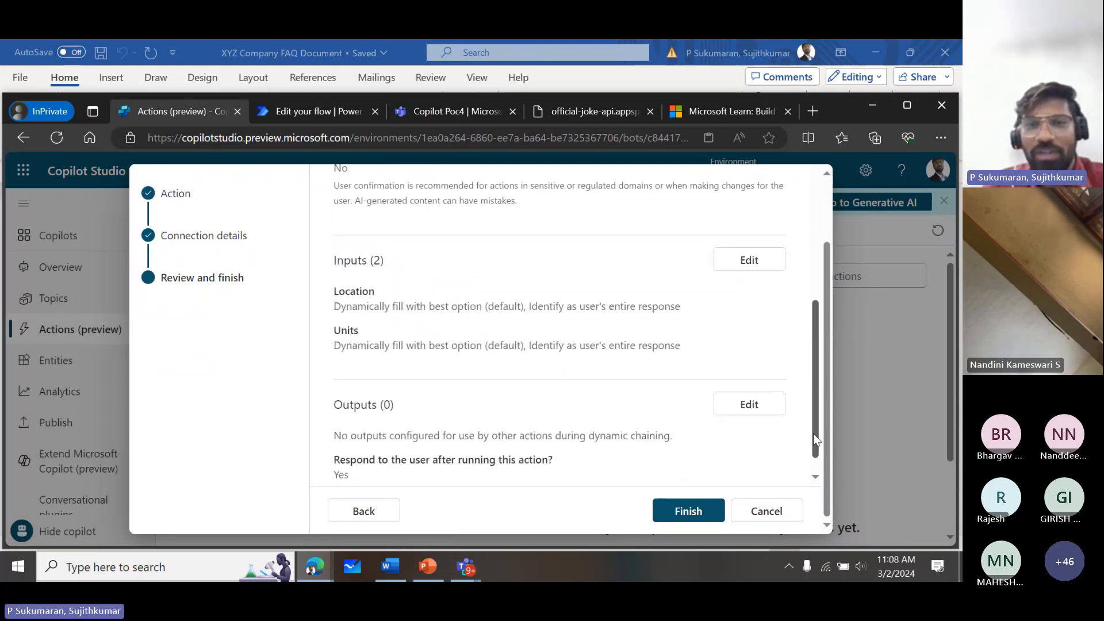
left_click(764, 250)
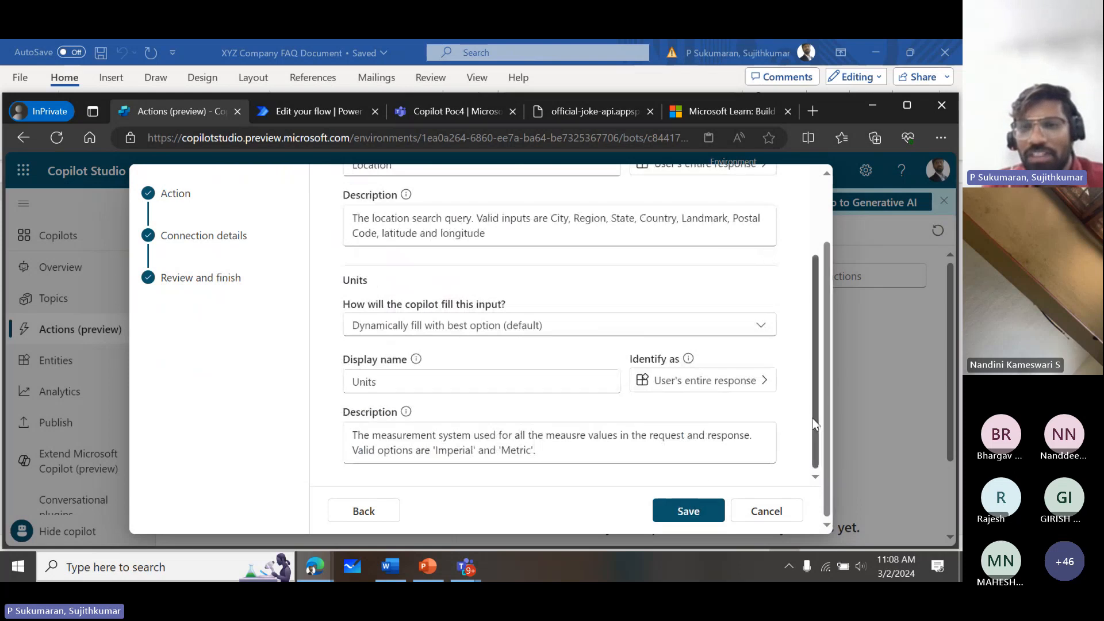
left_click(713, 506)
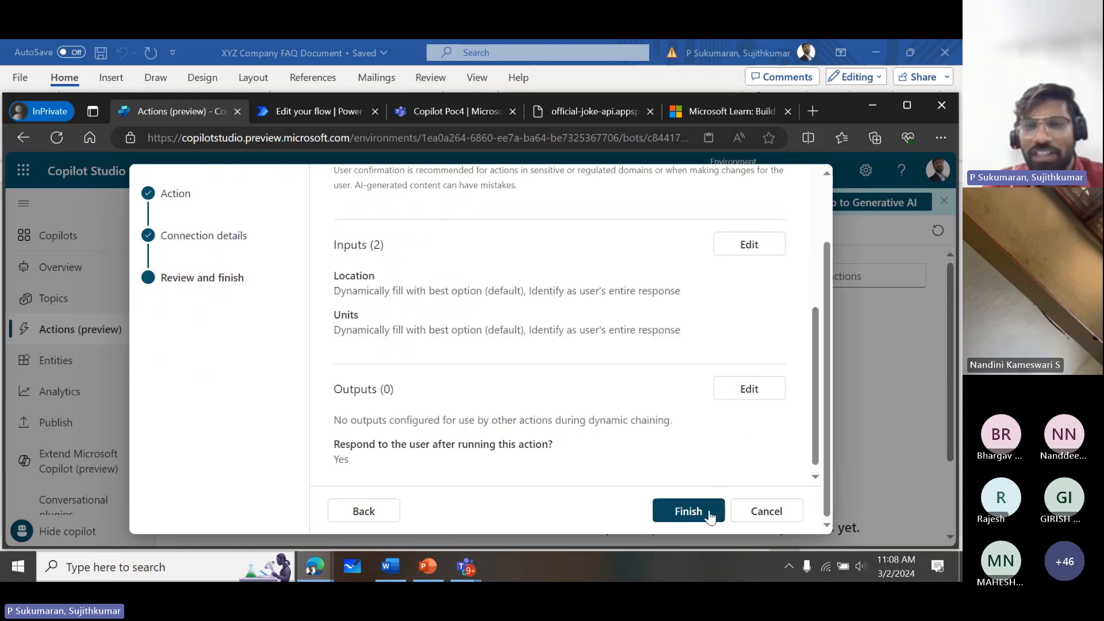
left_click(752, 396)
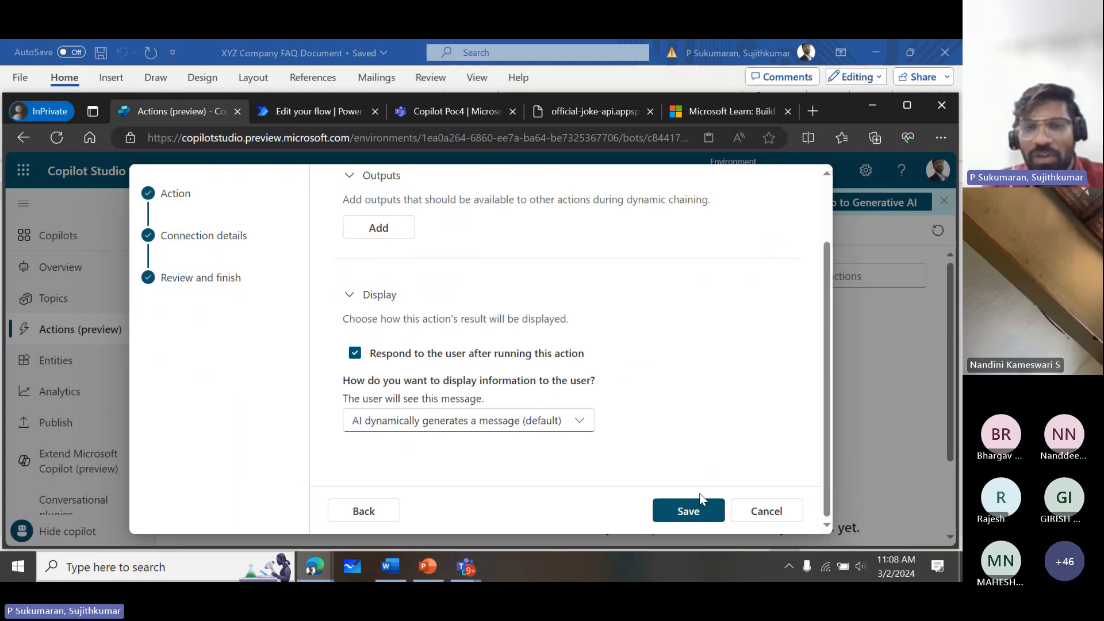
left_click(696, 511)
left_click(696, 511)
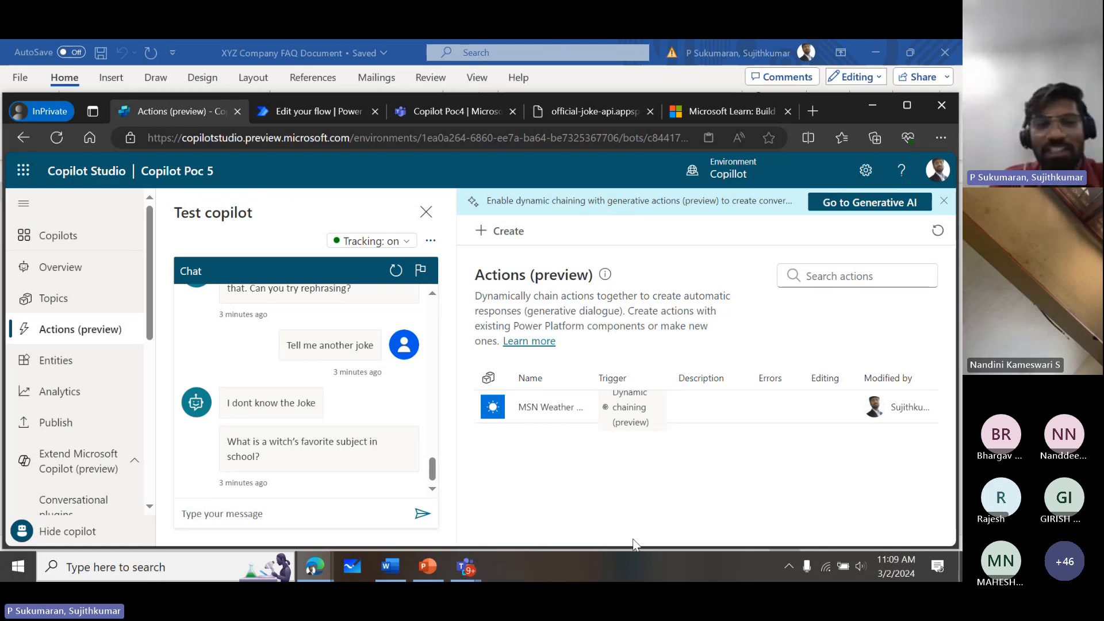
- Send "what the weather" in the test chat
left_click(336, 513)
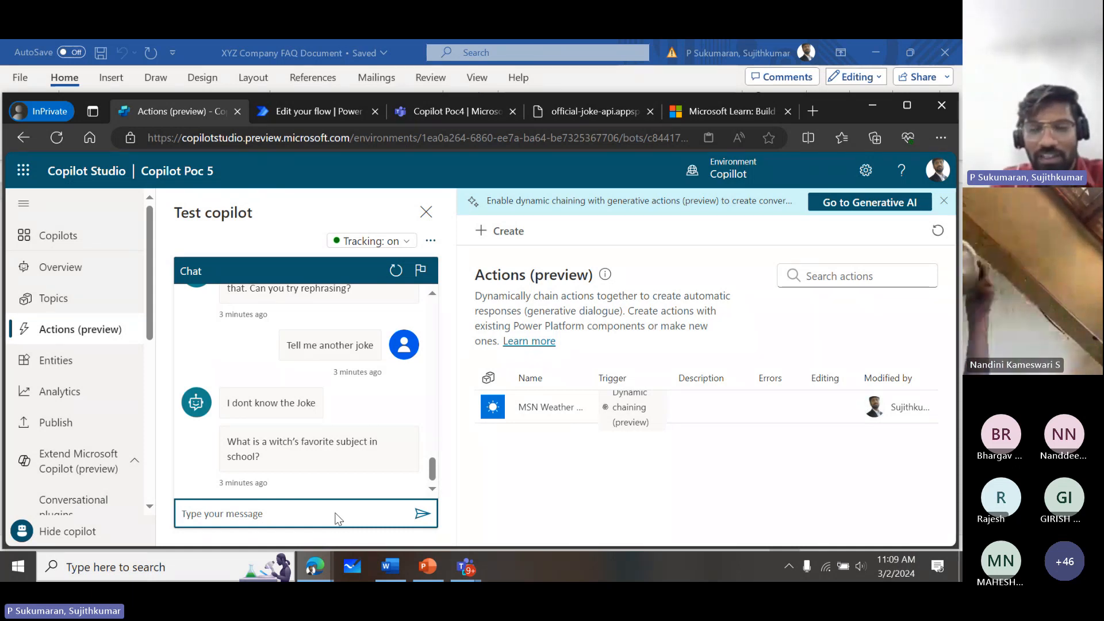
type("what the we")
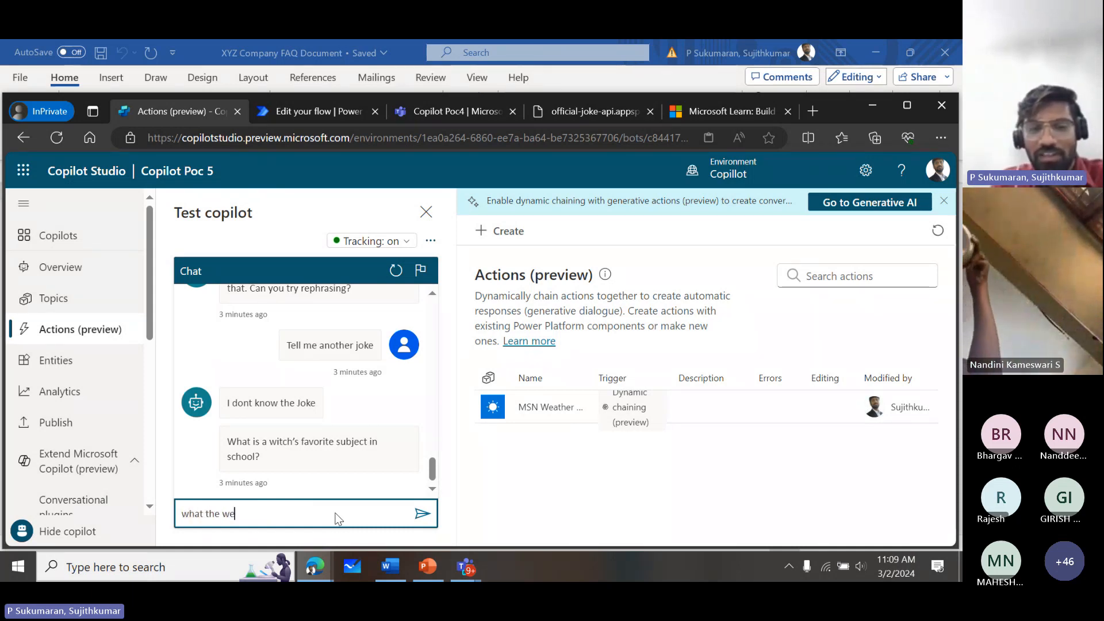
type("ather")
key("Return")
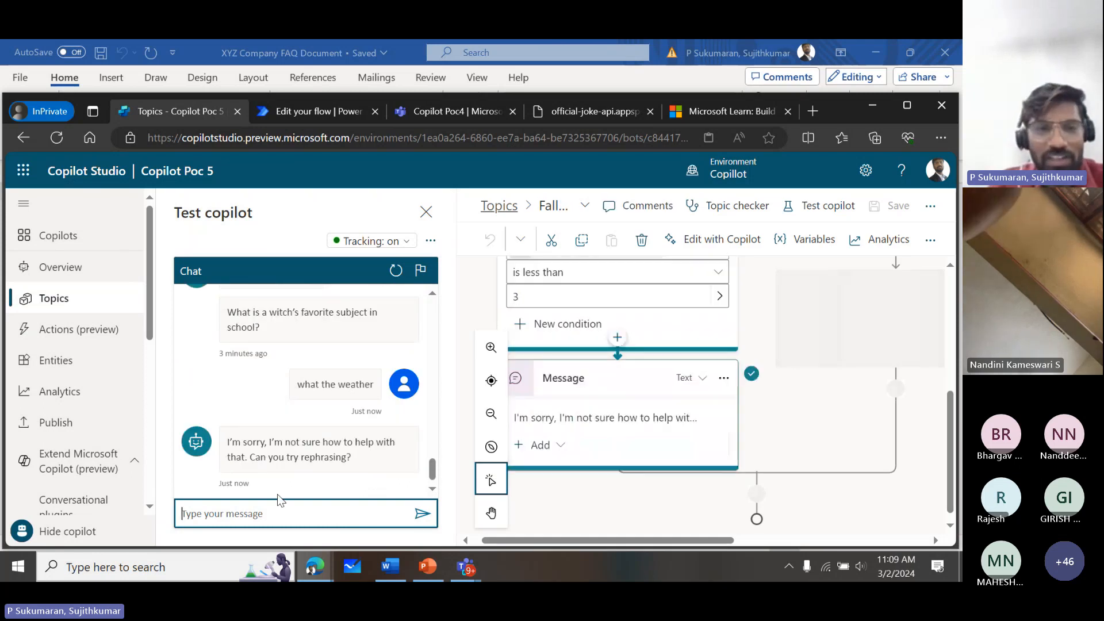
- Turn on "Dynamic chaining with generative actions (preview)" in the copilot's Generative AI settings and save the change
left_click_drag(153, 332, 164, 433)
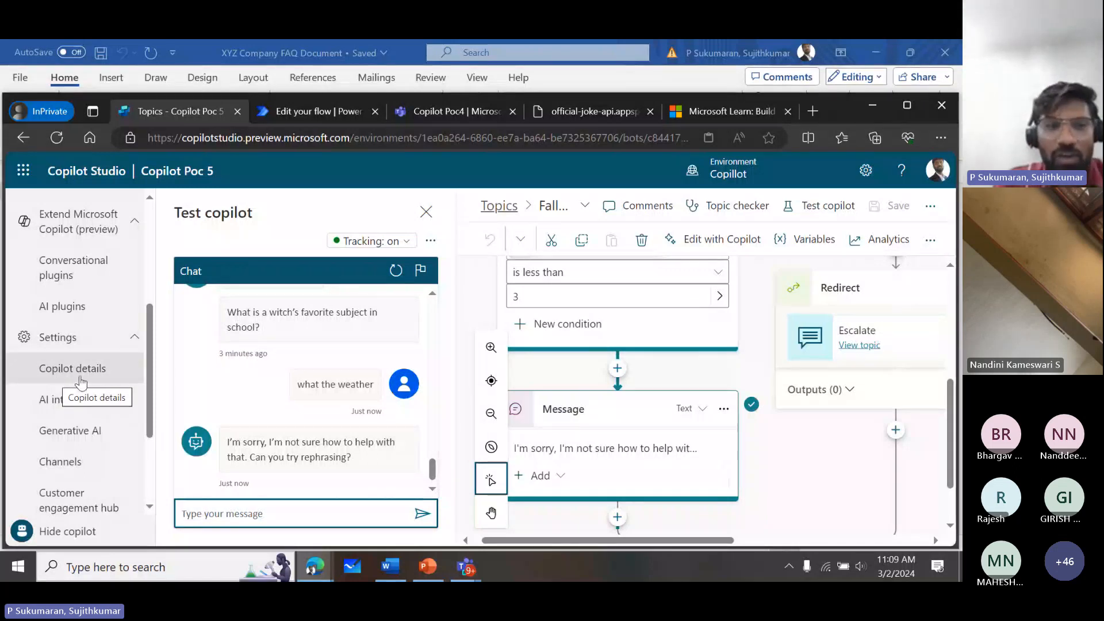
left_click(79, 443)
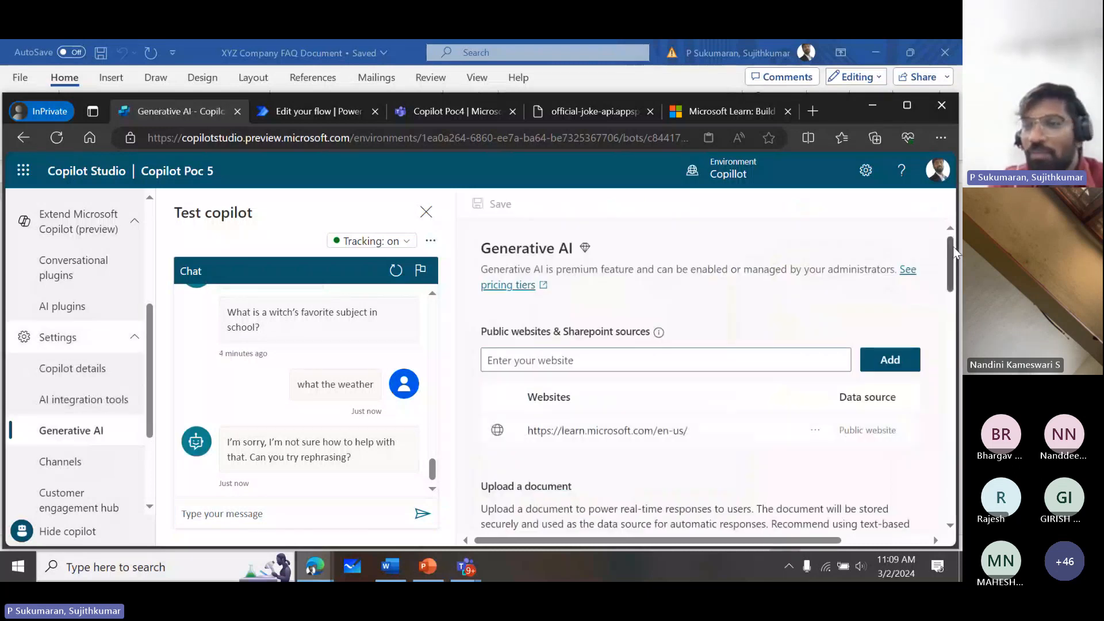
left_click_drag(951, 247, 952, 431)
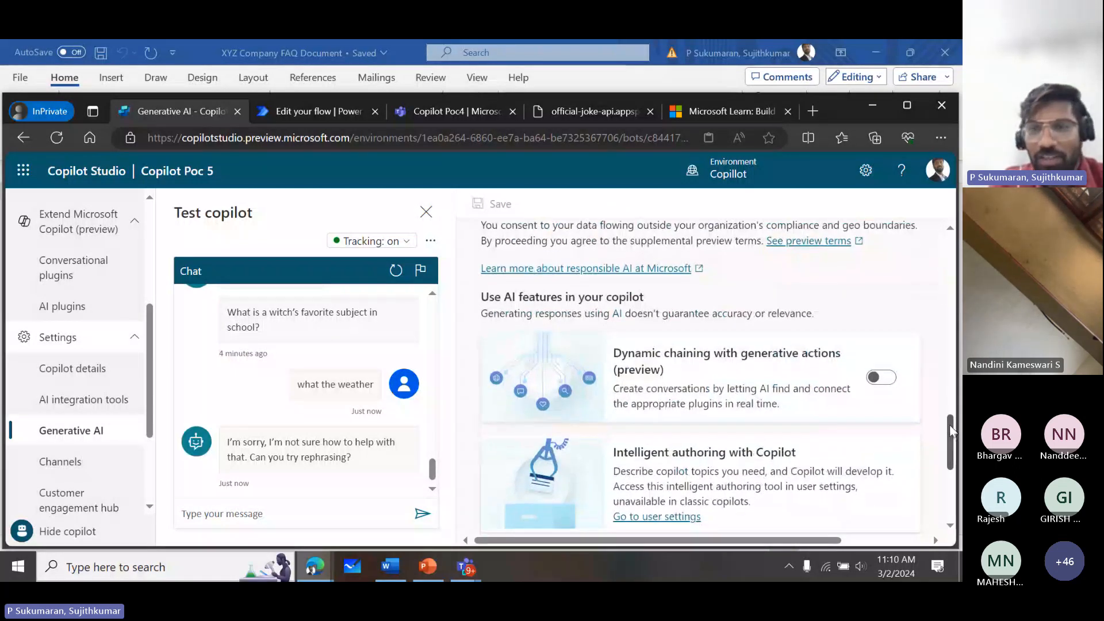
left_click_drag(626, 355, 811, 361)
left_click(938, 315)
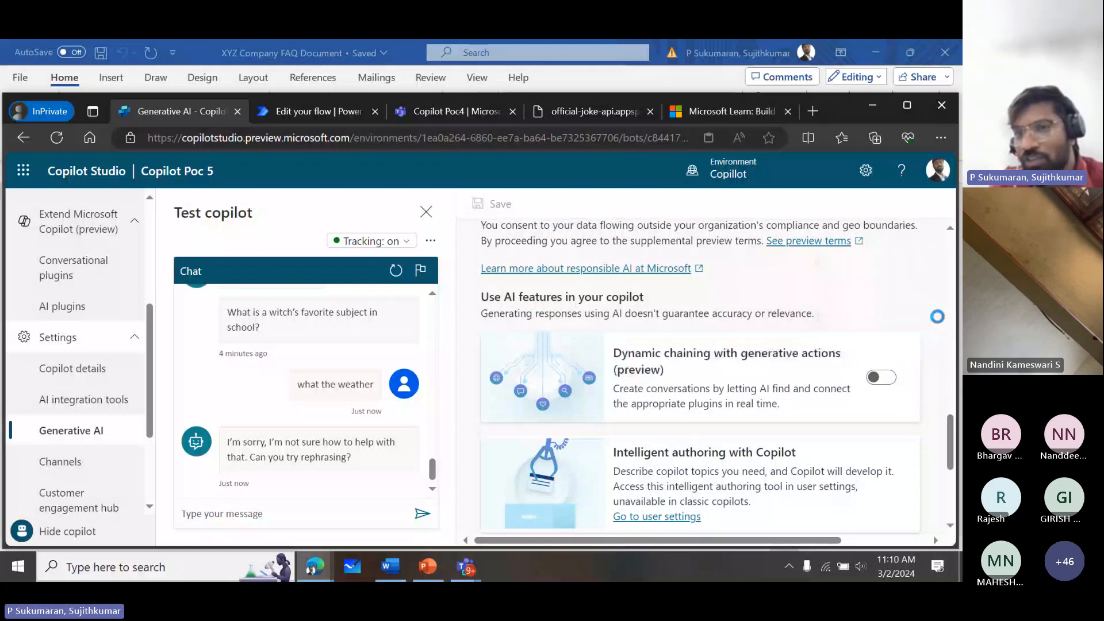
left_click_drag(621, 392, 777, 406)
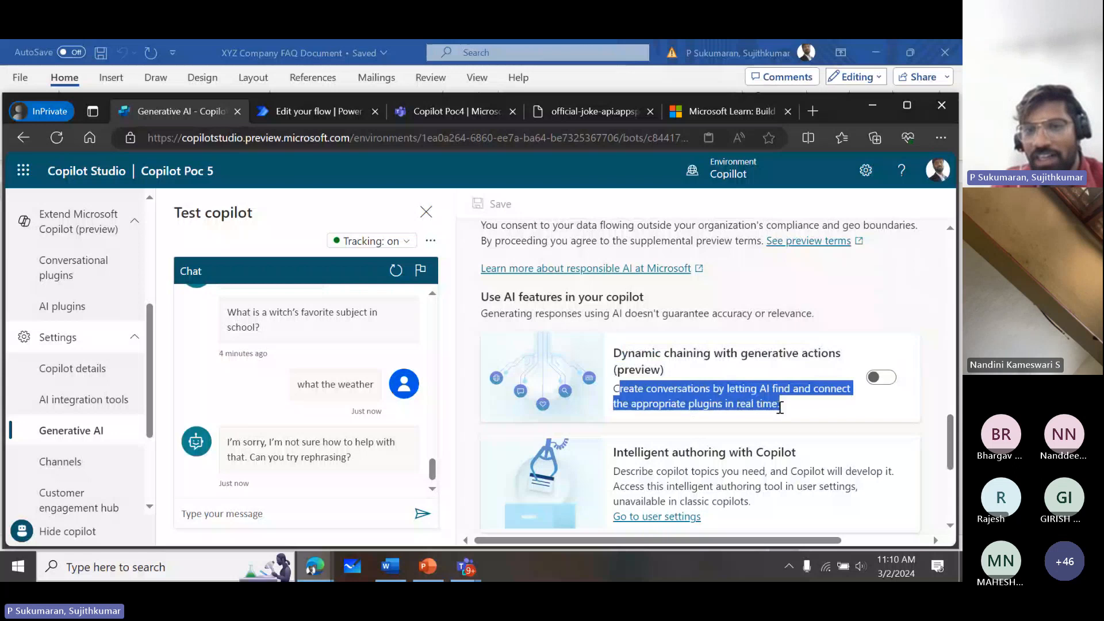
left_click(910, 283)
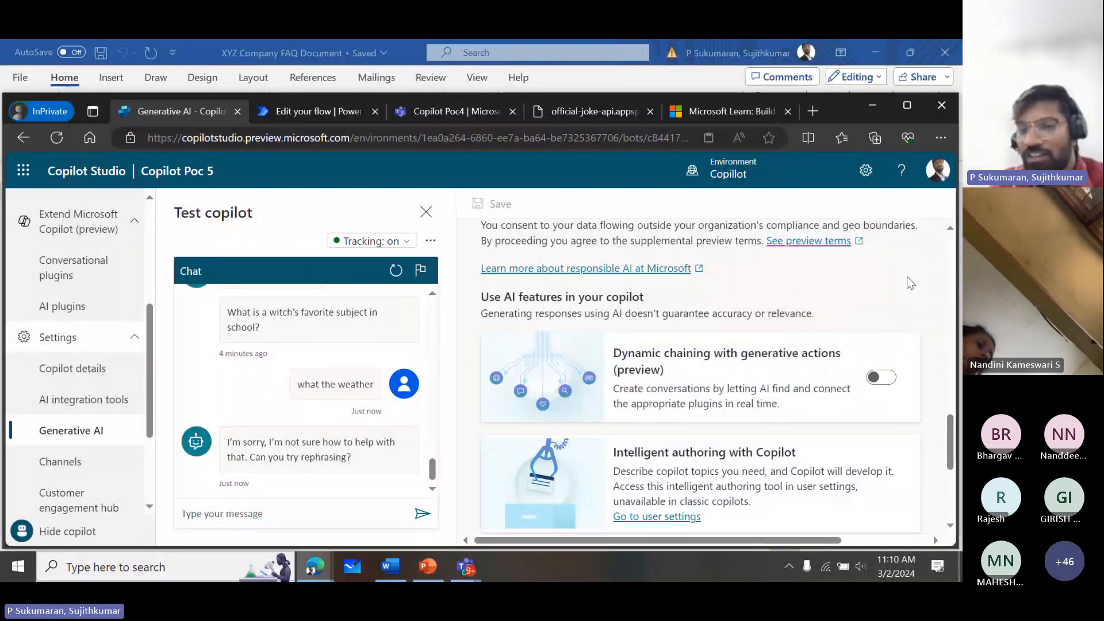
left_click(895, 380)
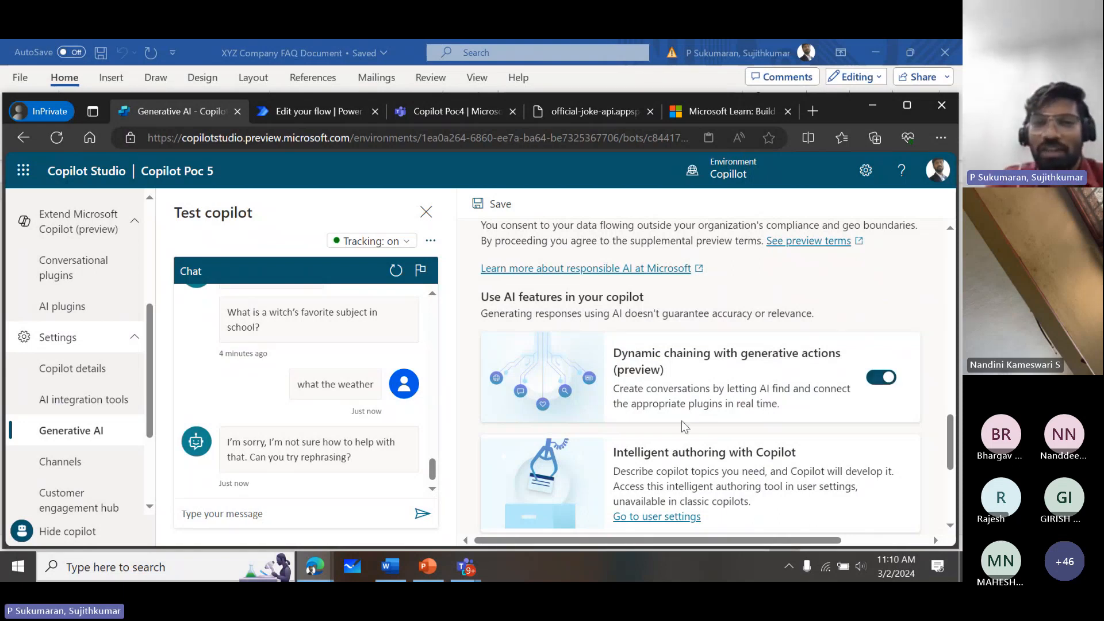
left_click(498, 204)
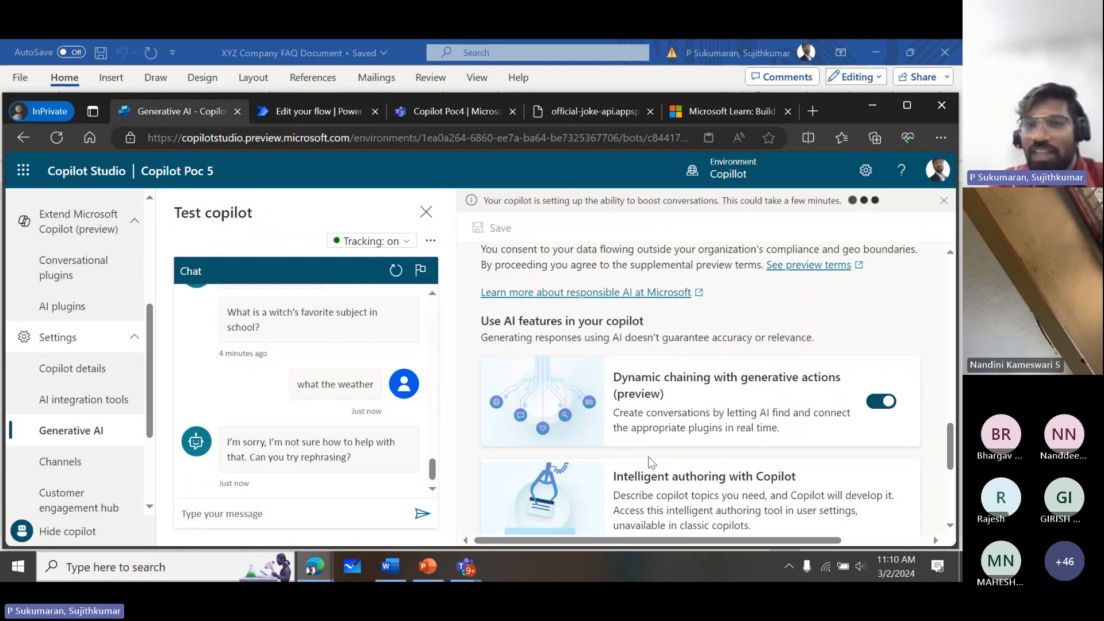
- Ask "What the weather" again in the test chat with dynamic chaining turned on
left_click(319, 508)
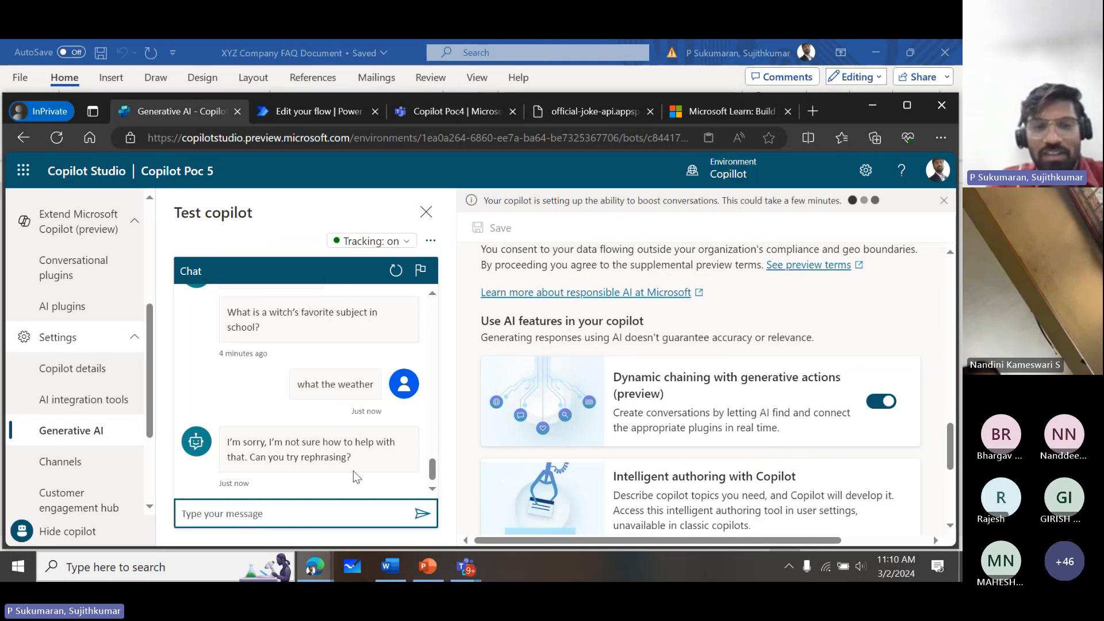
type("What the")
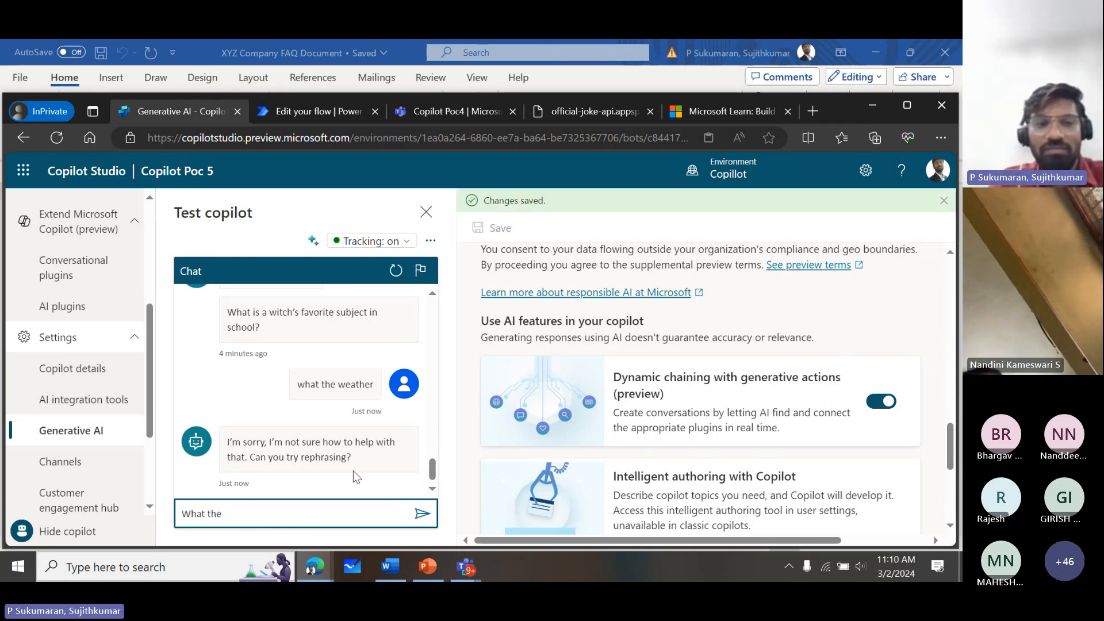
type(" w")
key("BackSpace")
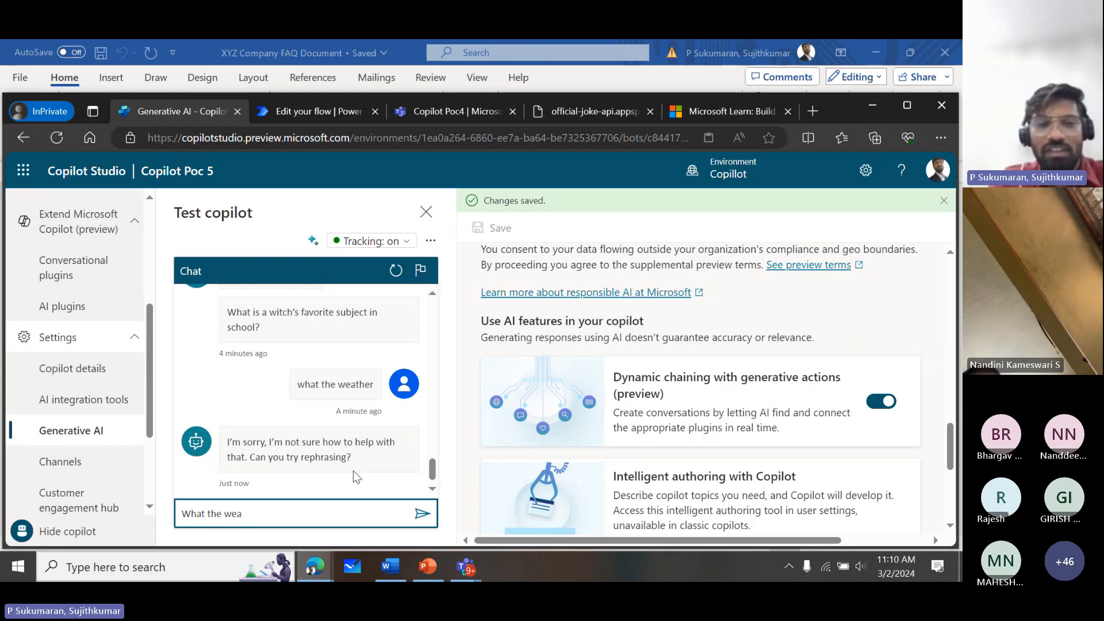
type("ther")
key("Return")
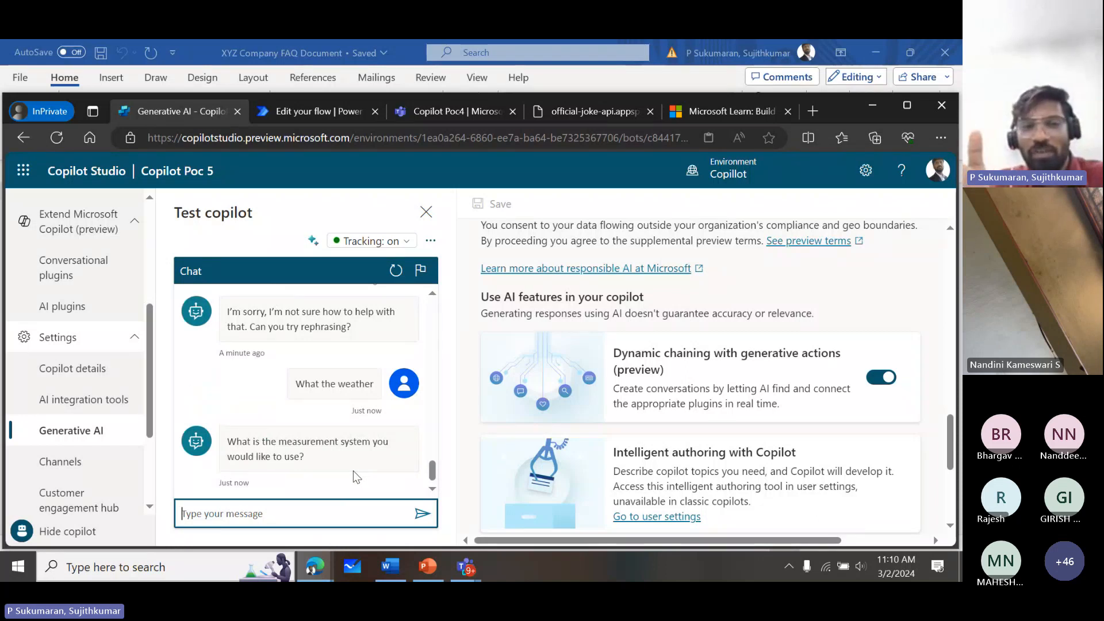
- Answer the measurement system question in the test chat with "f"
type("f")
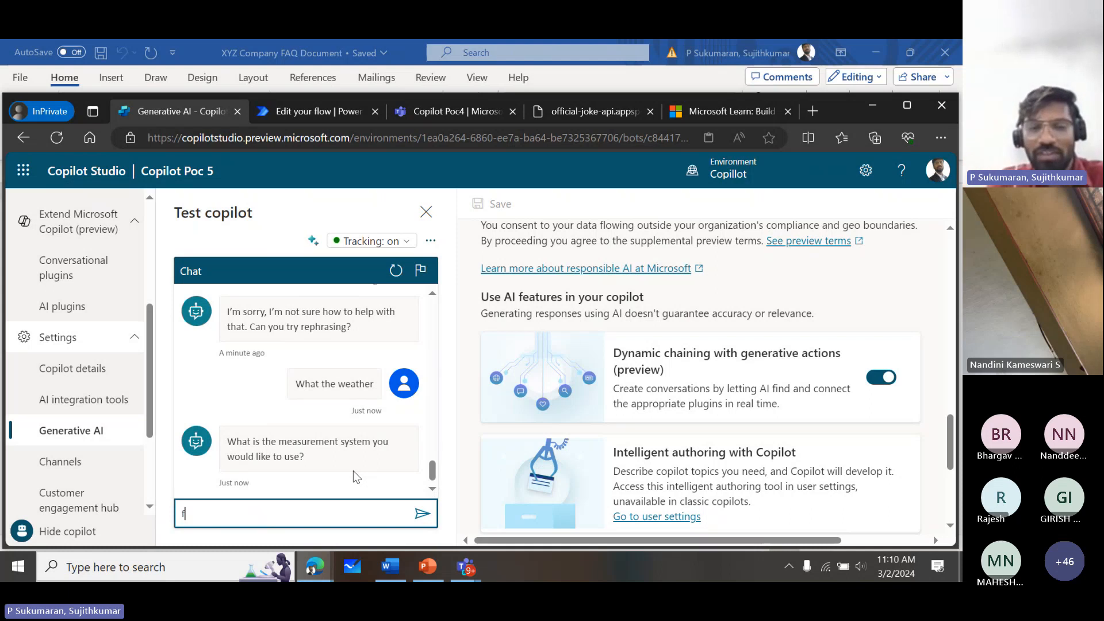
key("Return")
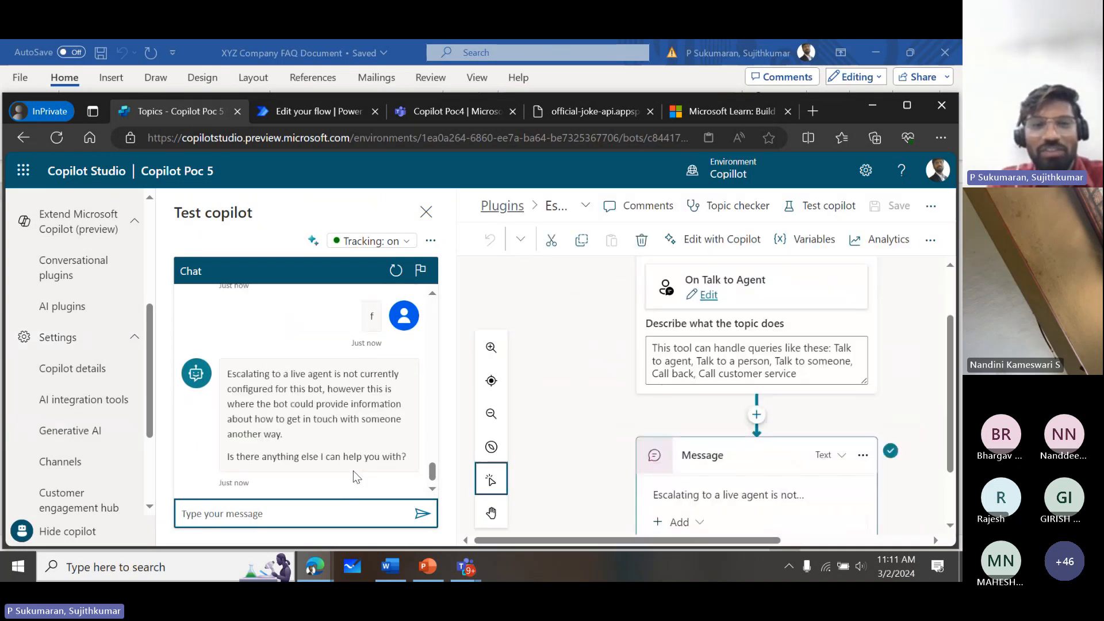
- Ask "Weather" in the test chat, give "Bangalore" as the location, and highlight the forecast reply
type("Weather")
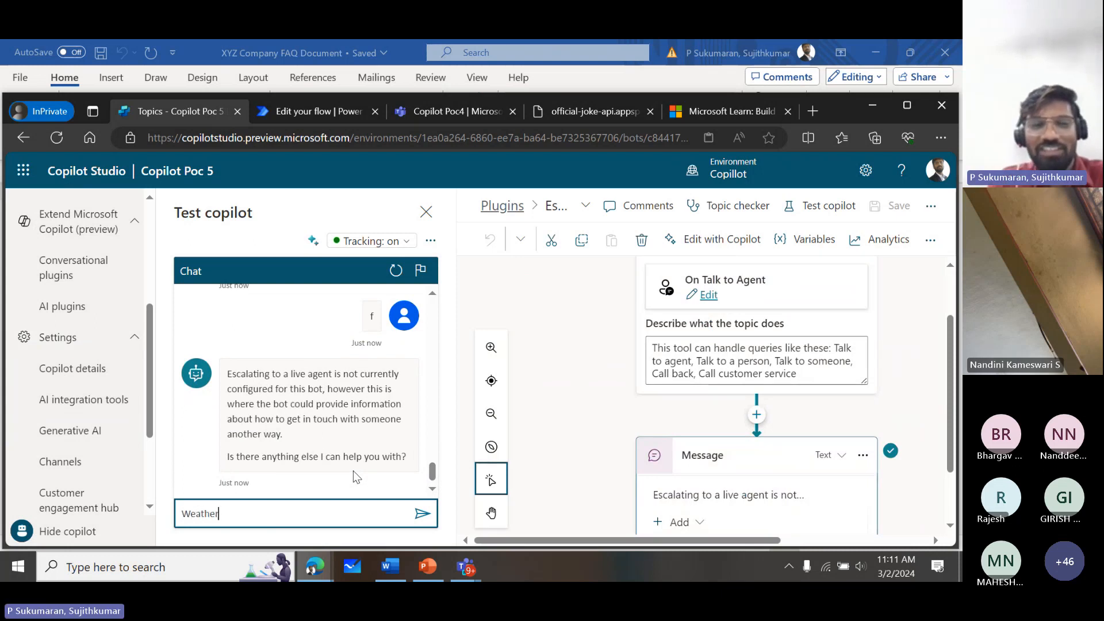
key("Return")
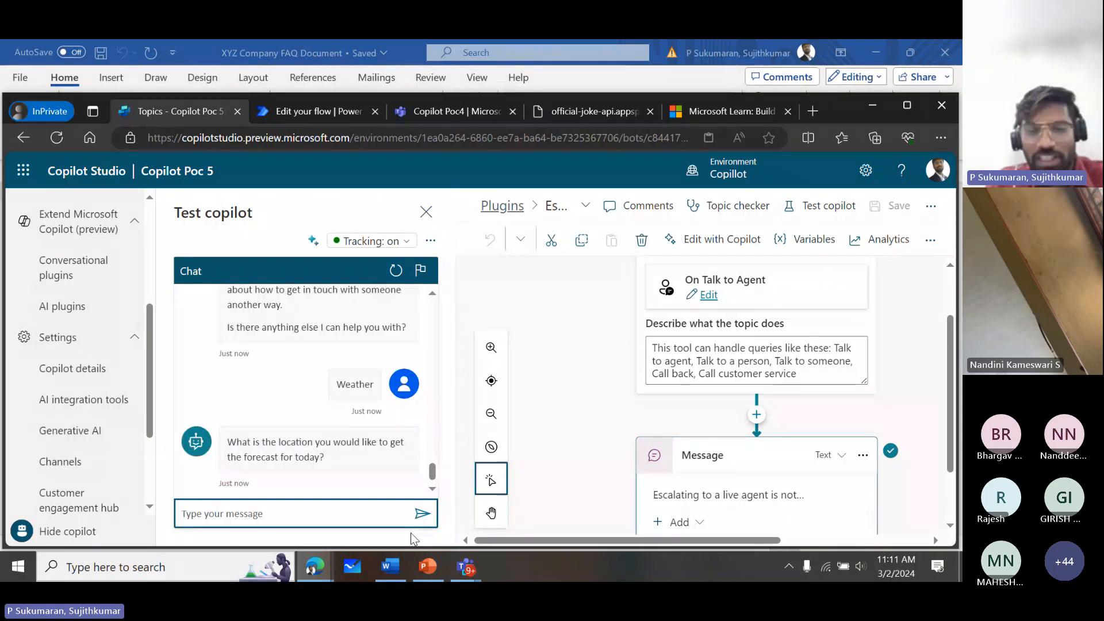
type("Bangalore")
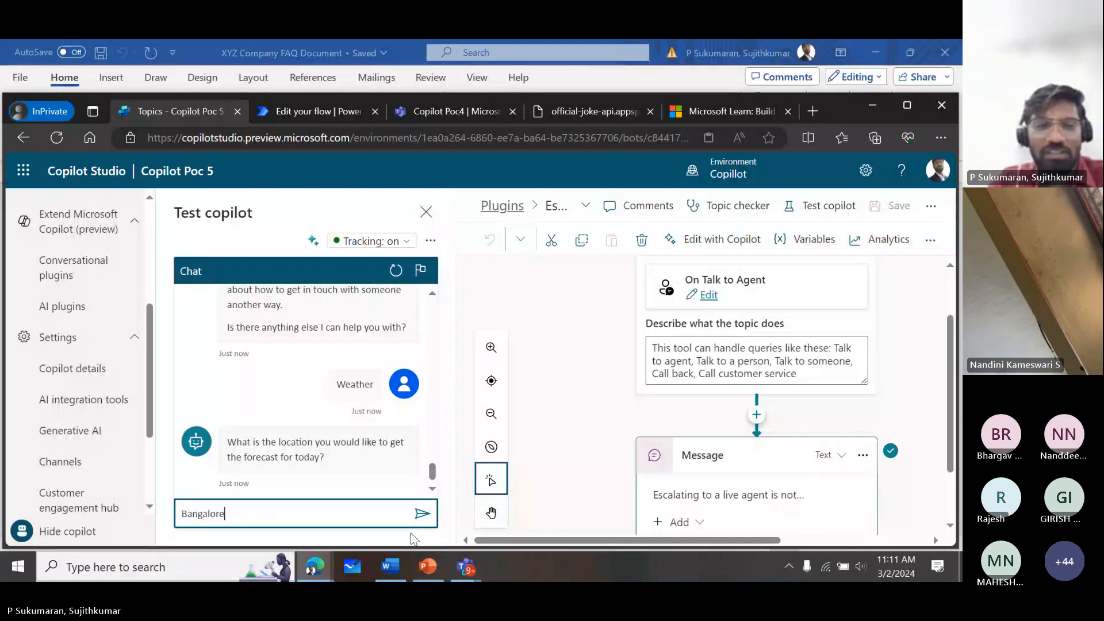
key("Return")
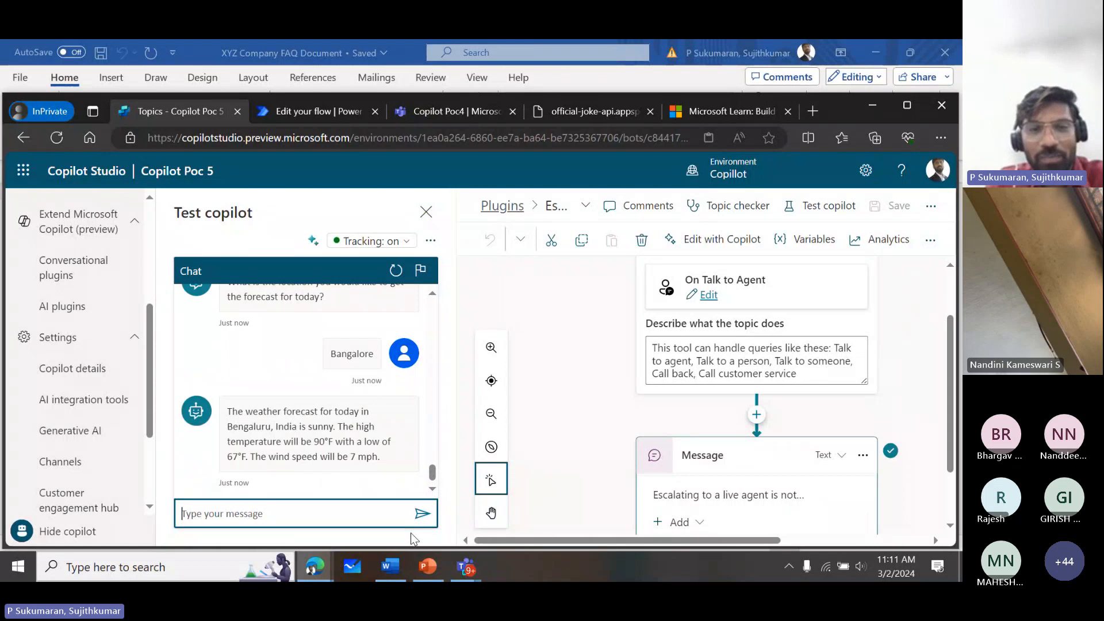
left_click_drag(389, 456, 219, 410)
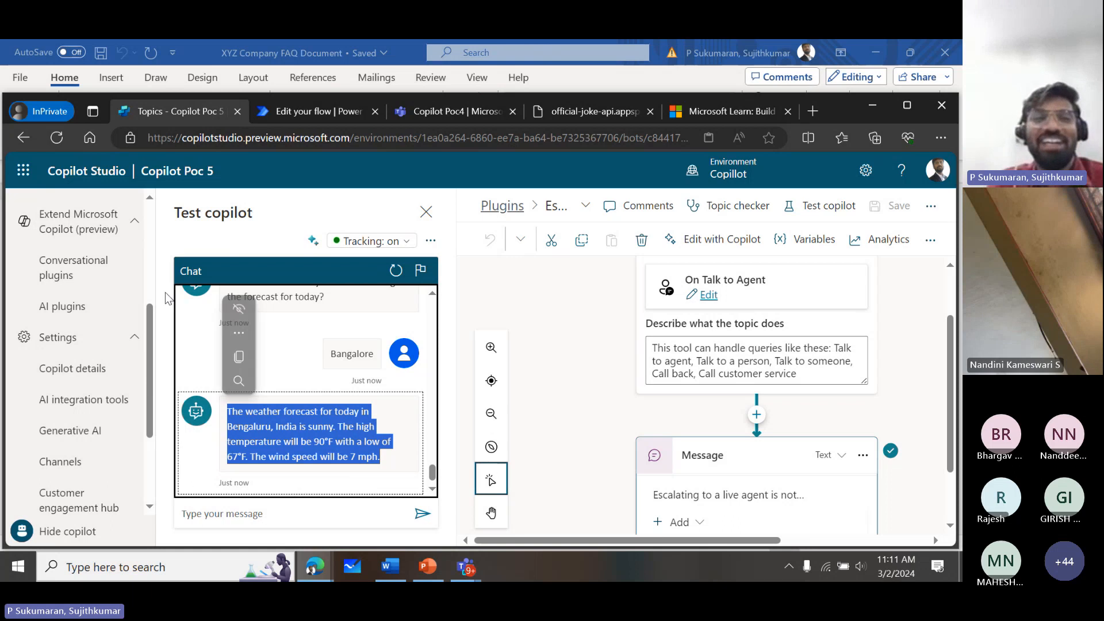
- Publish the latest content of Copilot Poc 5
scroll(150, 232, "up", 1)
scroll(153, 237, "up", 4)
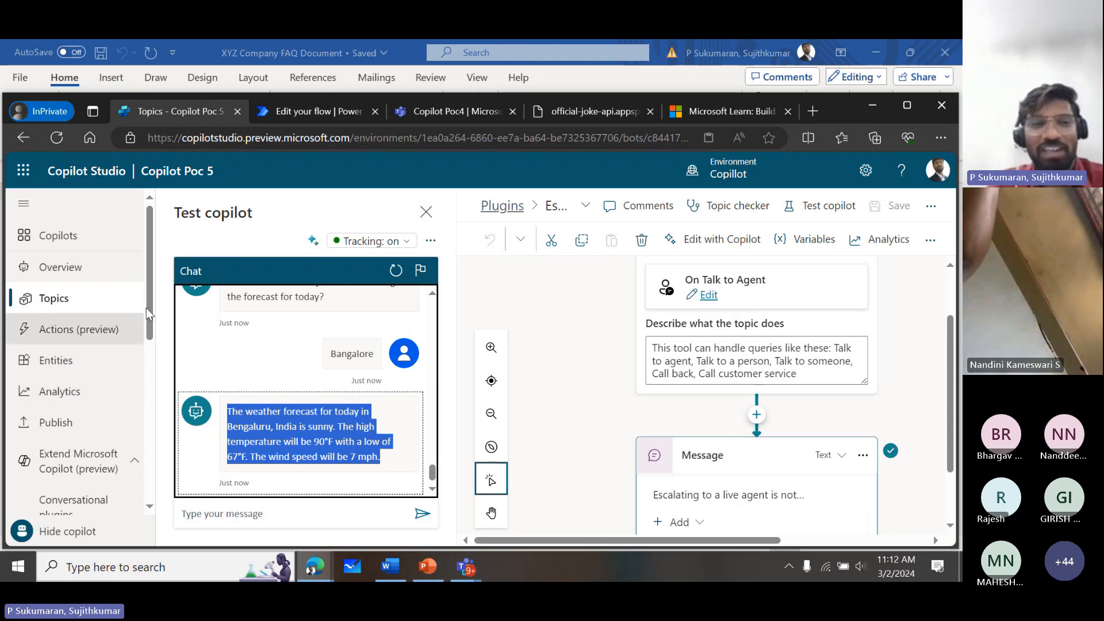
mouse_move(147, 307)
left_mouse_down()
mouse_move(144, 405)
mouse_move(145, 266)
mouse_move(145, 506)
mouse_move(133, 377)
mouse_move(144, 291)
left_mouse_up()
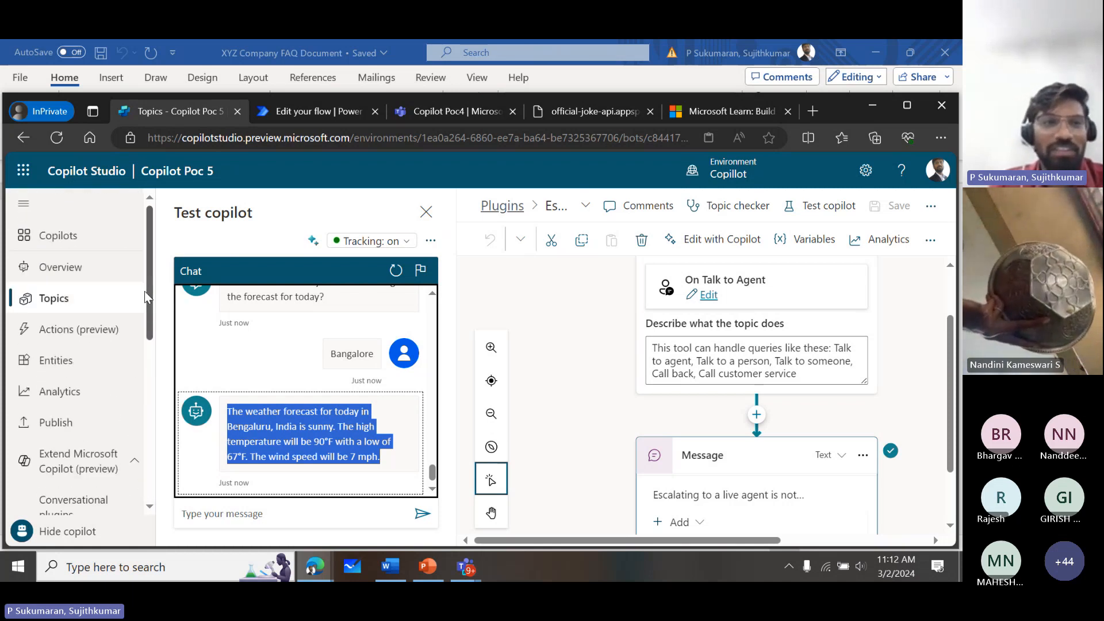
left_click(57, 422)
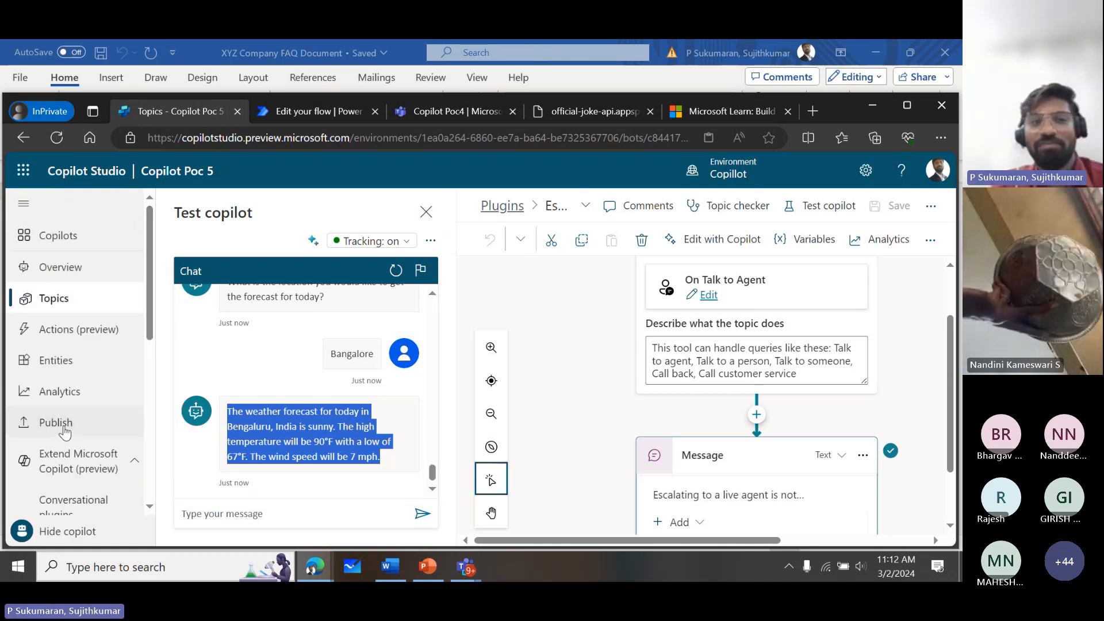
left_click(530, 331)
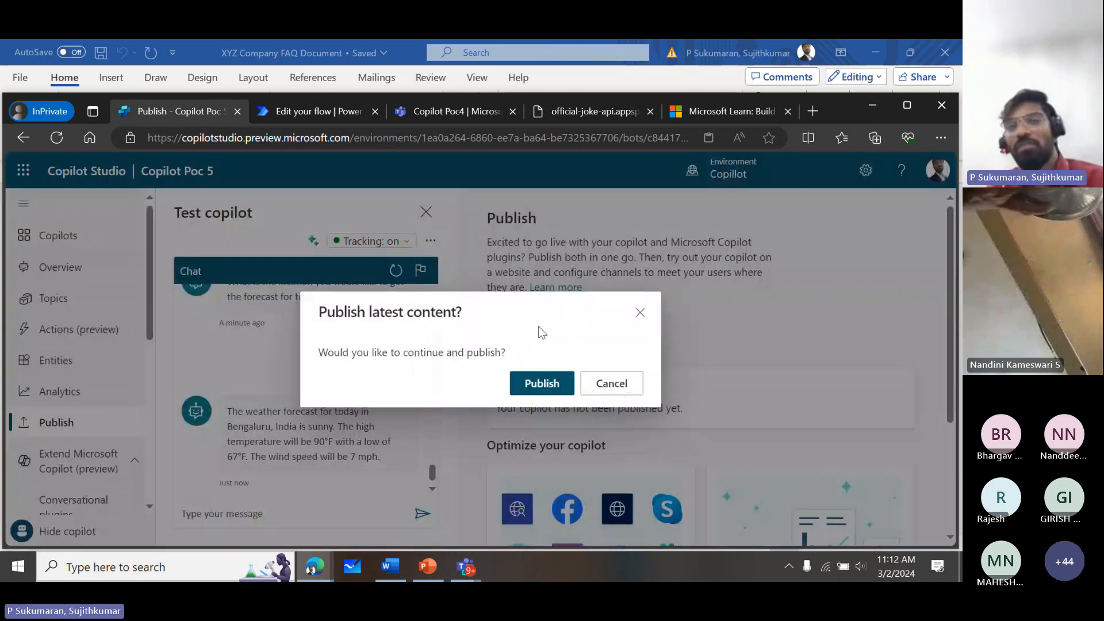
left_click(557, 384)
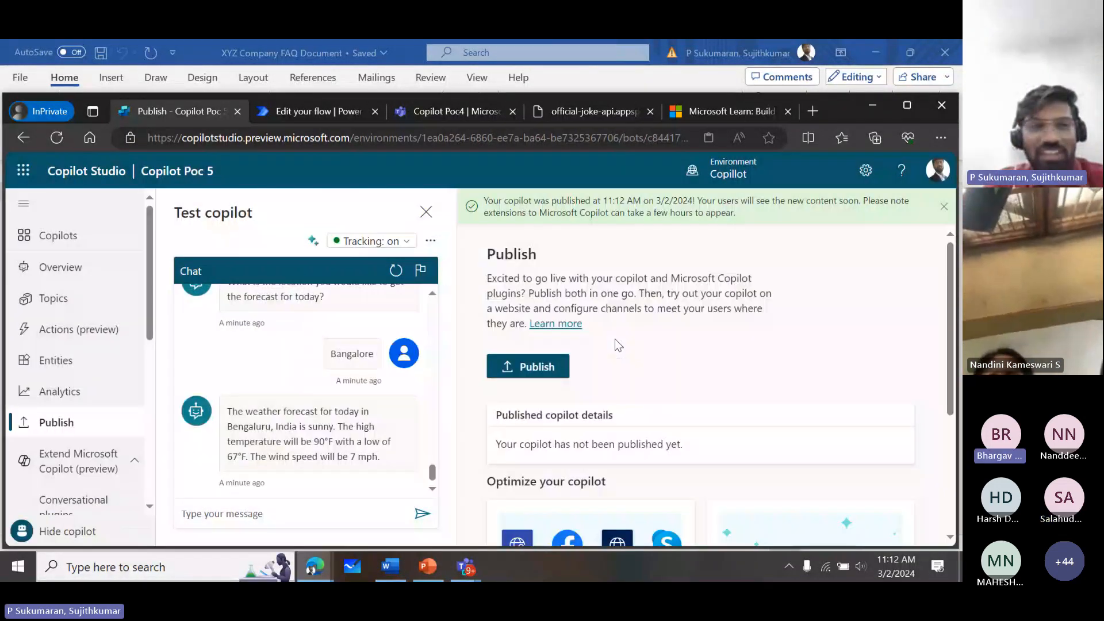
- Turn on the Microsoft Teams channel for the published copilot in its channel settings
left_click_drag(152, 314, 147, 444)
scroll(65, 328, "down", 2)
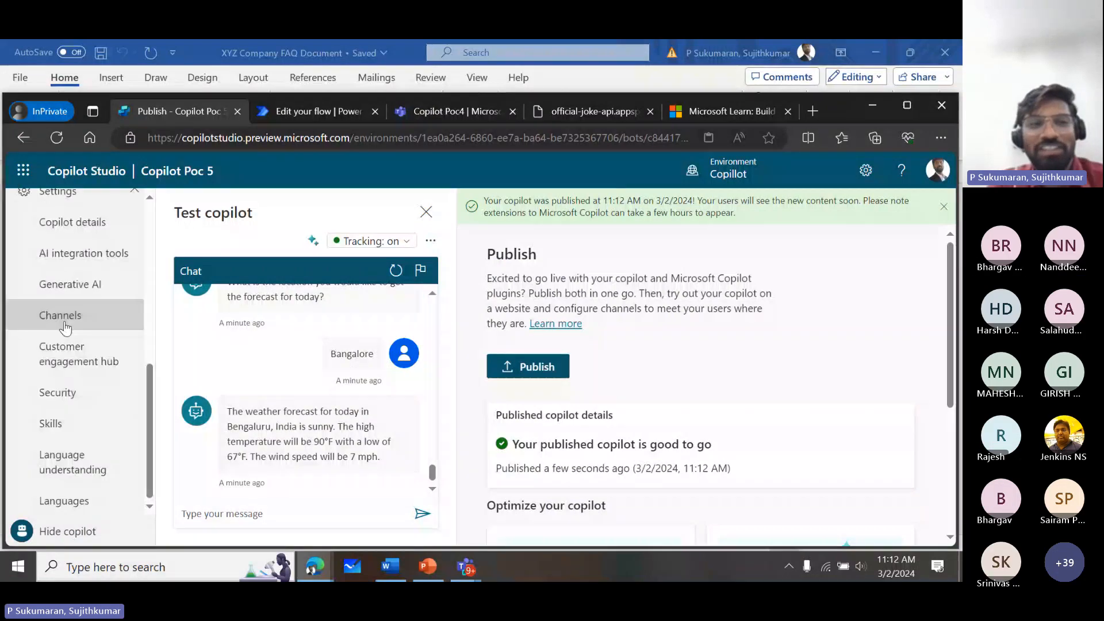
left_click(65, 328)
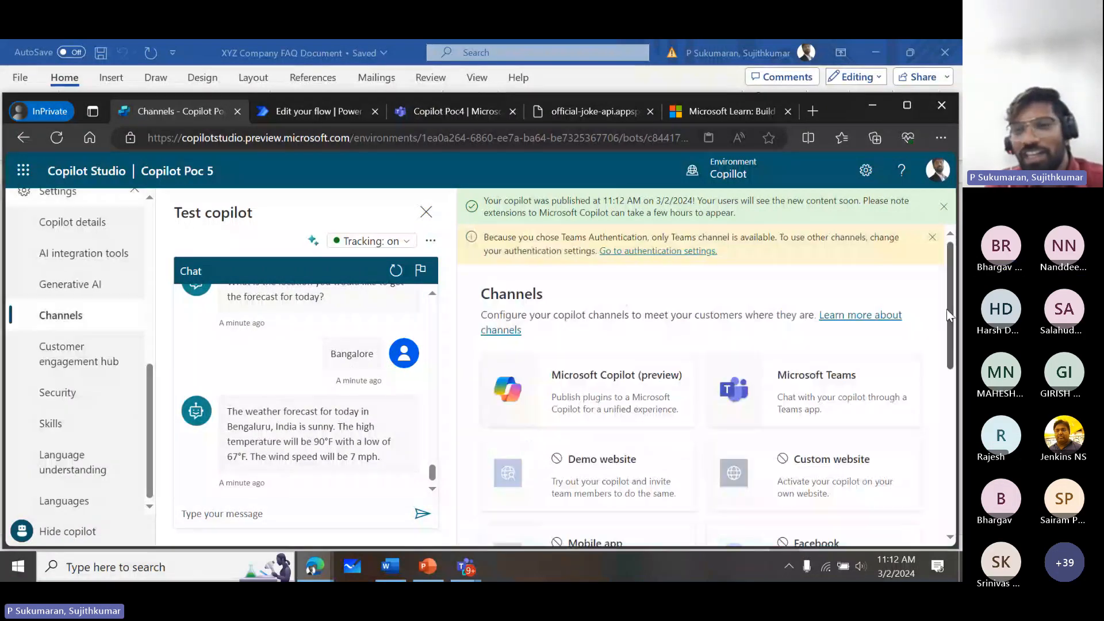
scroll(948, 358, "down", 2)
left_click_drag(949, 362, 952, 311)
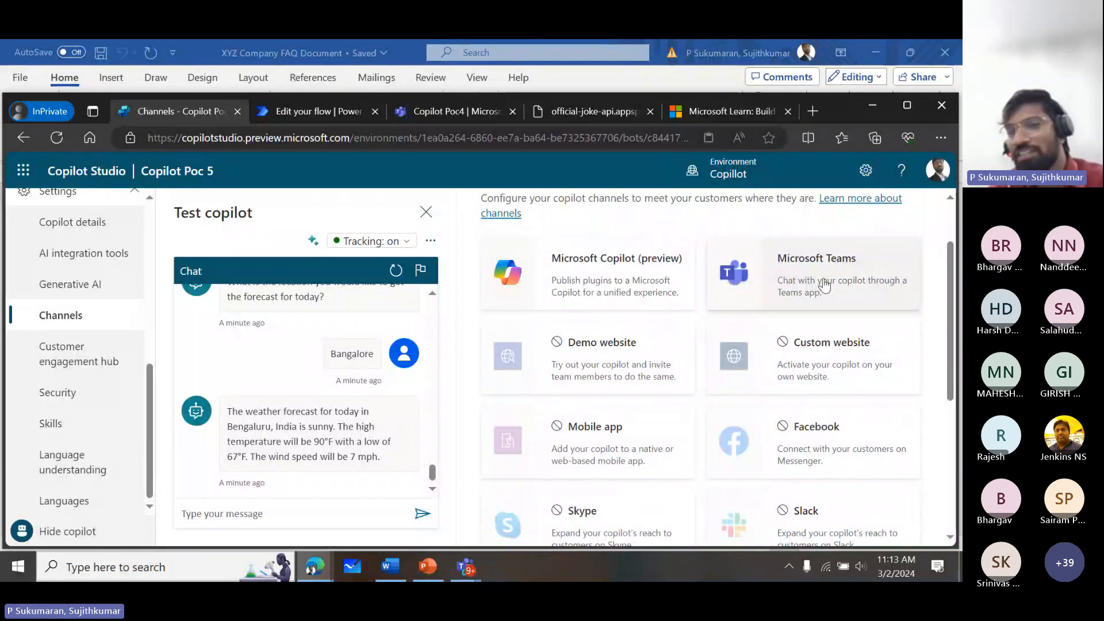
left_click(824, 285)
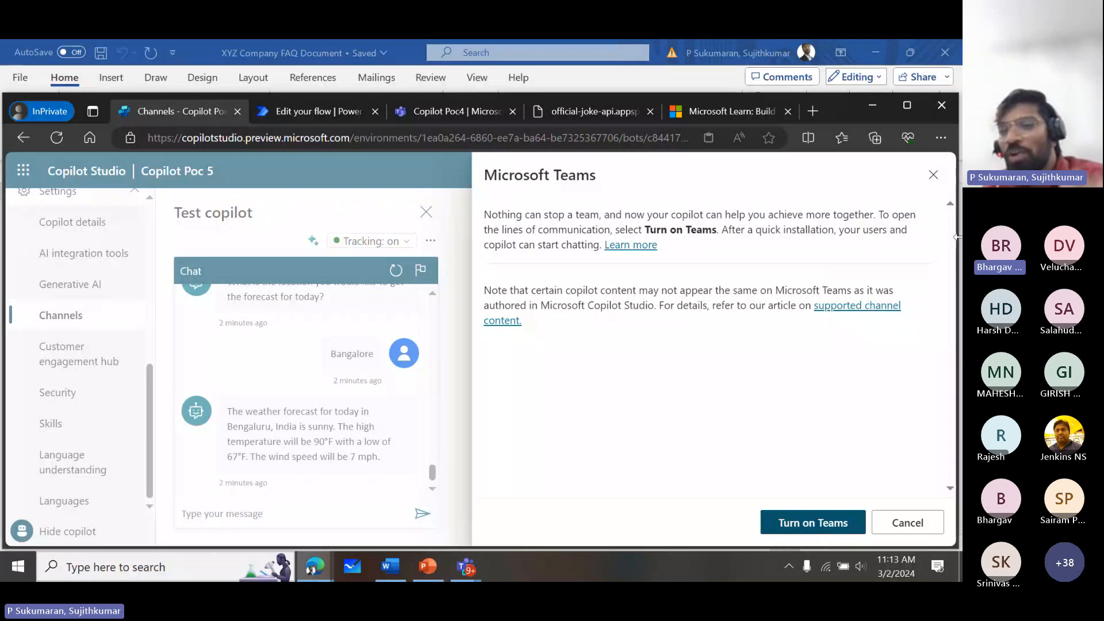
left_click(814, 523)
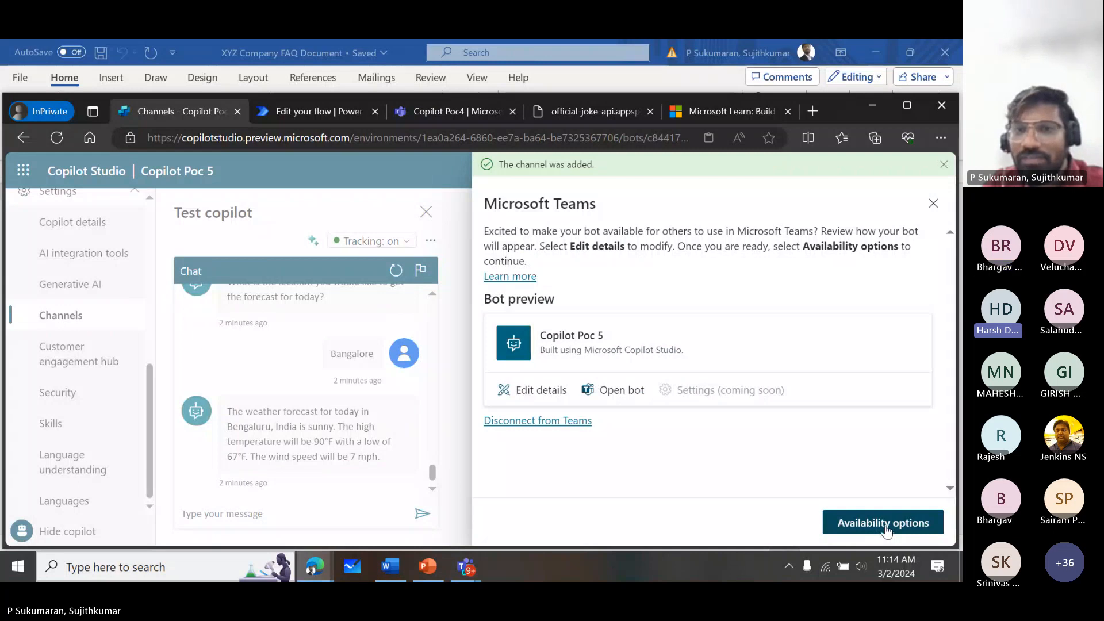
- Open the Copilot Poc 5 bot in Microsoft Teams
left_click(613, 393)
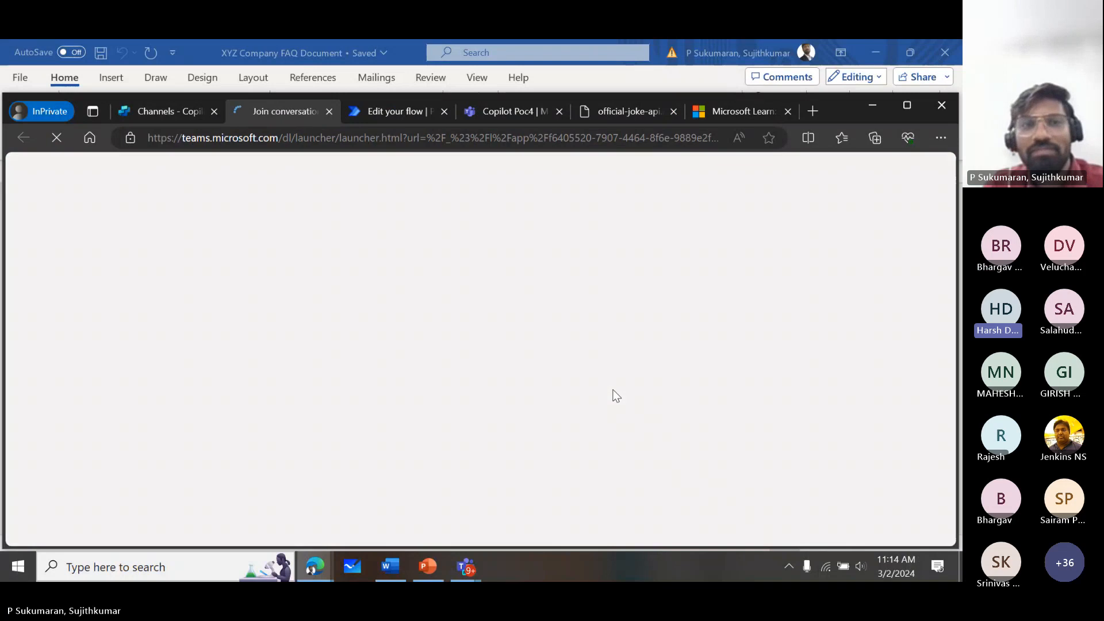